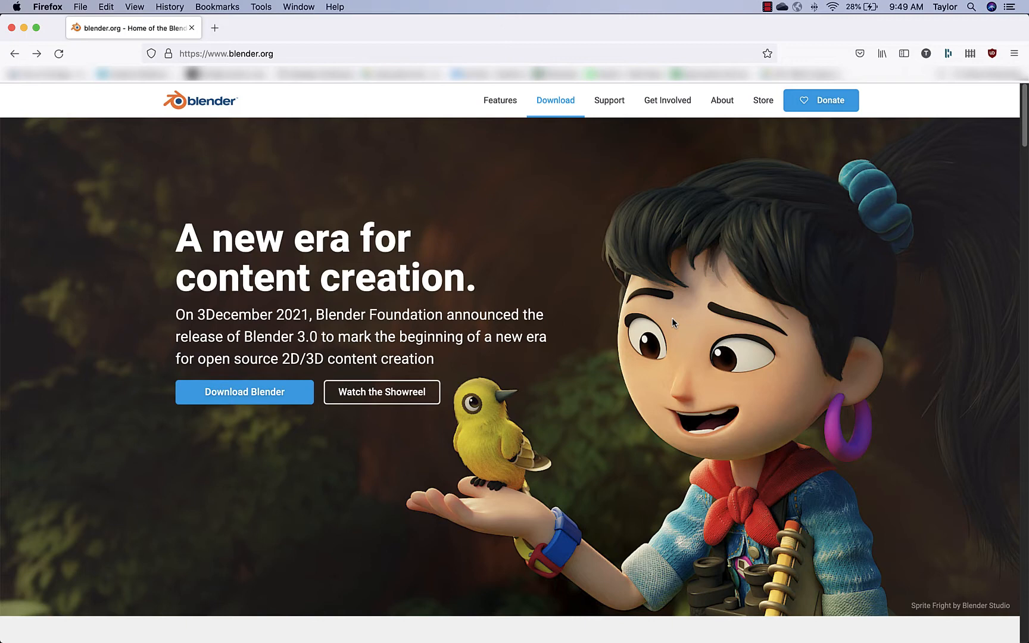
Open the Download page on blender.org and switch to the Blender application
{"action": "left_click", "coordinate": [562, 101]}
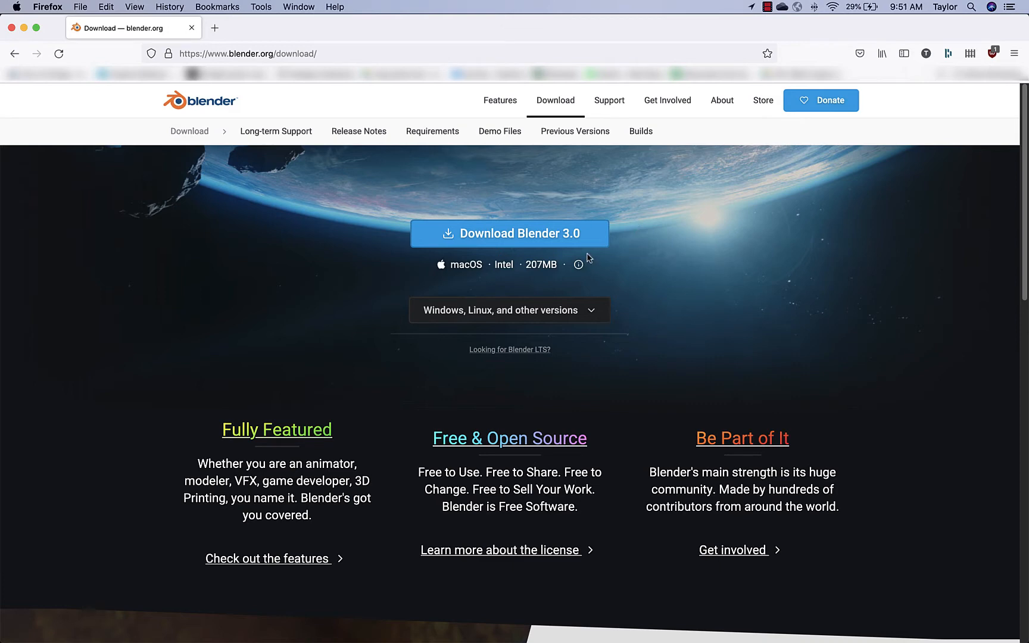
{"action": "key", "text": "super+Tab"}
{"action": "key", "text": "super+Tab"}
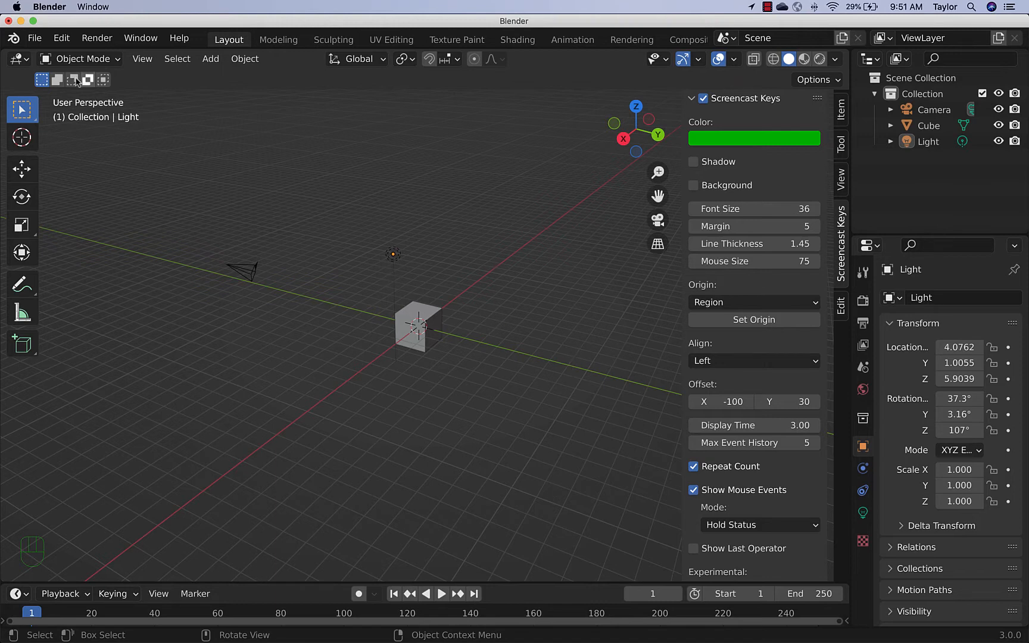
Open the Preferences and review the Interface settings and the Input settings, including the modifier for three-button mouse emulation
{"action": "left_click", "coordinate": [34, 39]}
{"action": "mouse_move", "coordinate": [13, 39]}
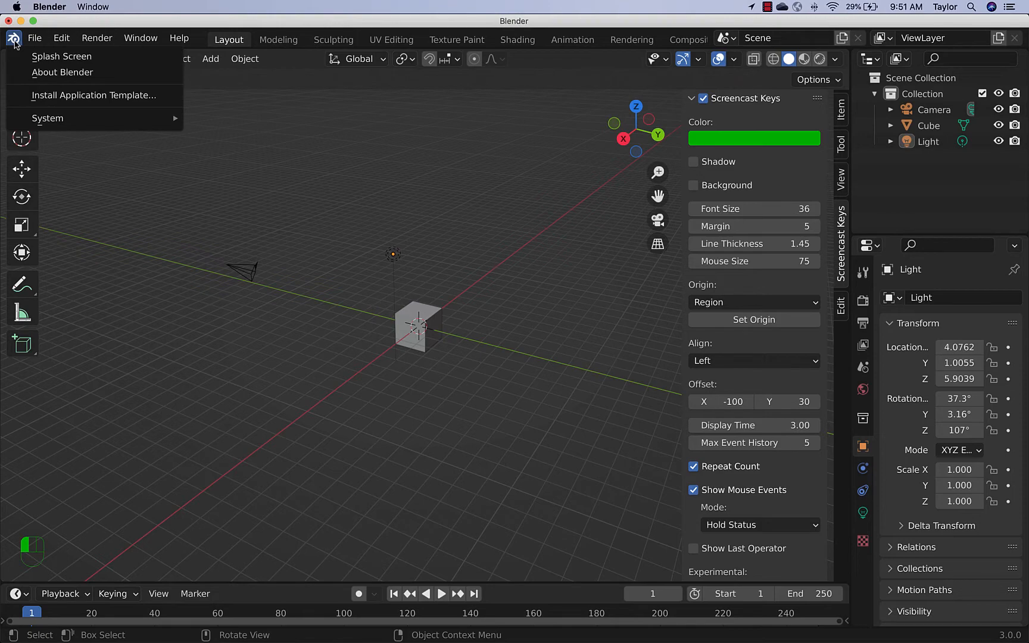
{"action": "mouse_move", "coordinate": [62, 41]}
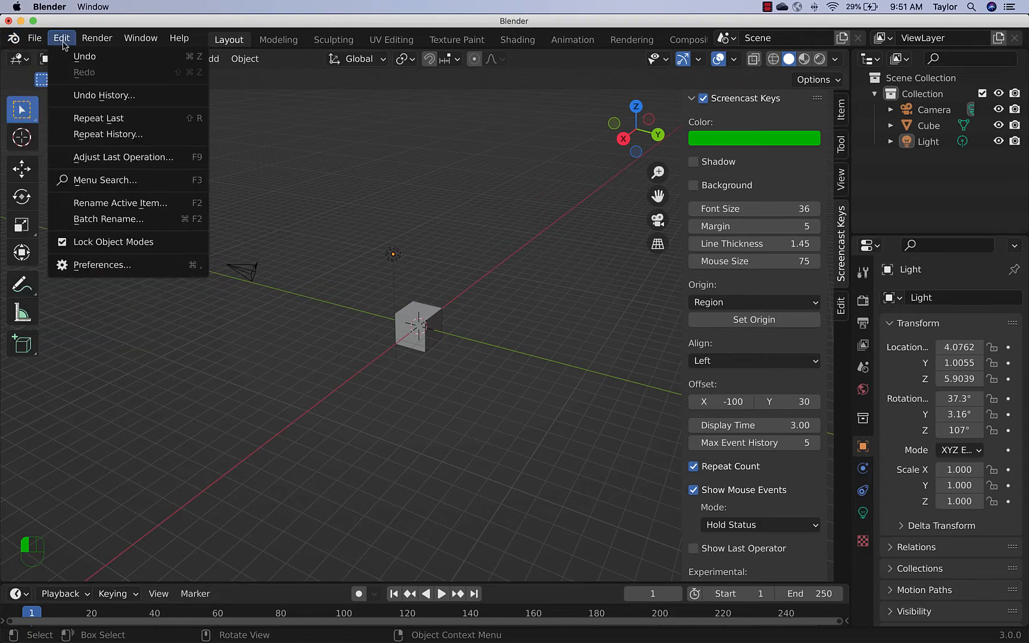
{"action": "left_click", "coordinate": [117, 265]}
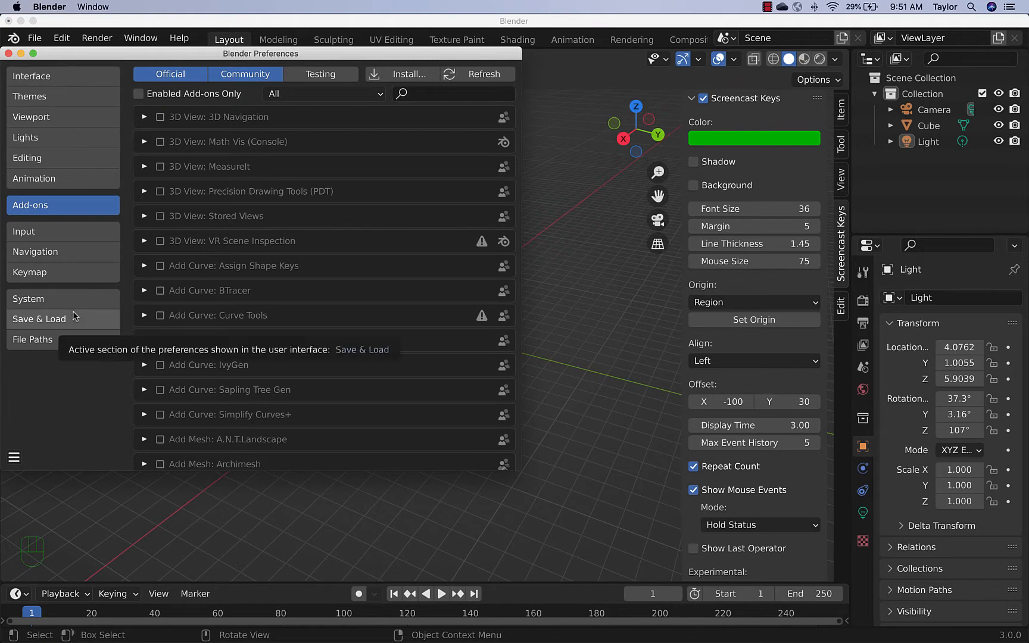
{"action": "left_click", "coordinate": [71, 83]}
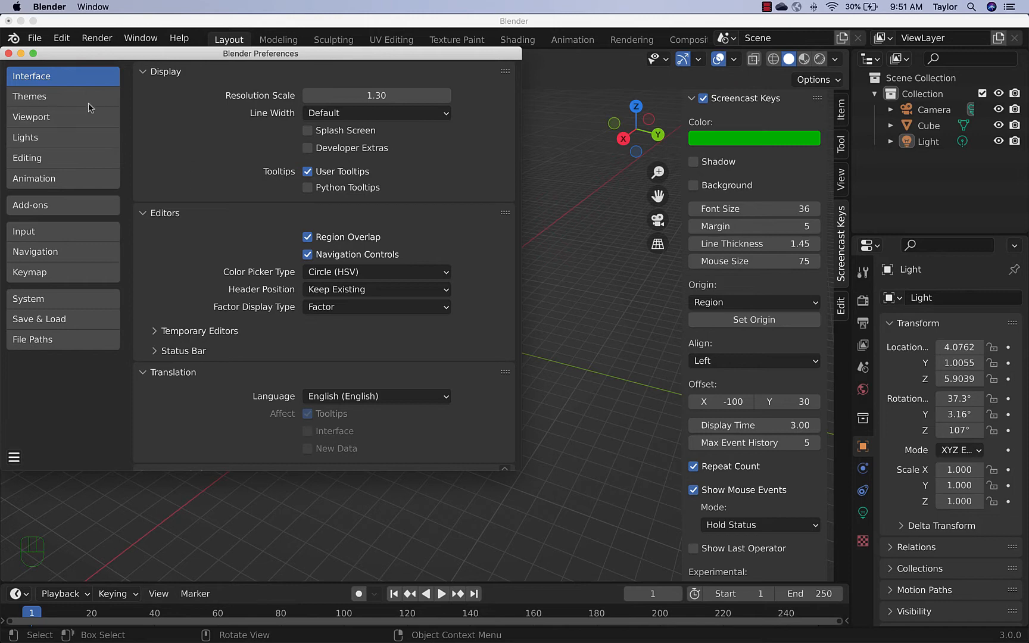
{"action": "left_click", "coordinate": [58, 228]}
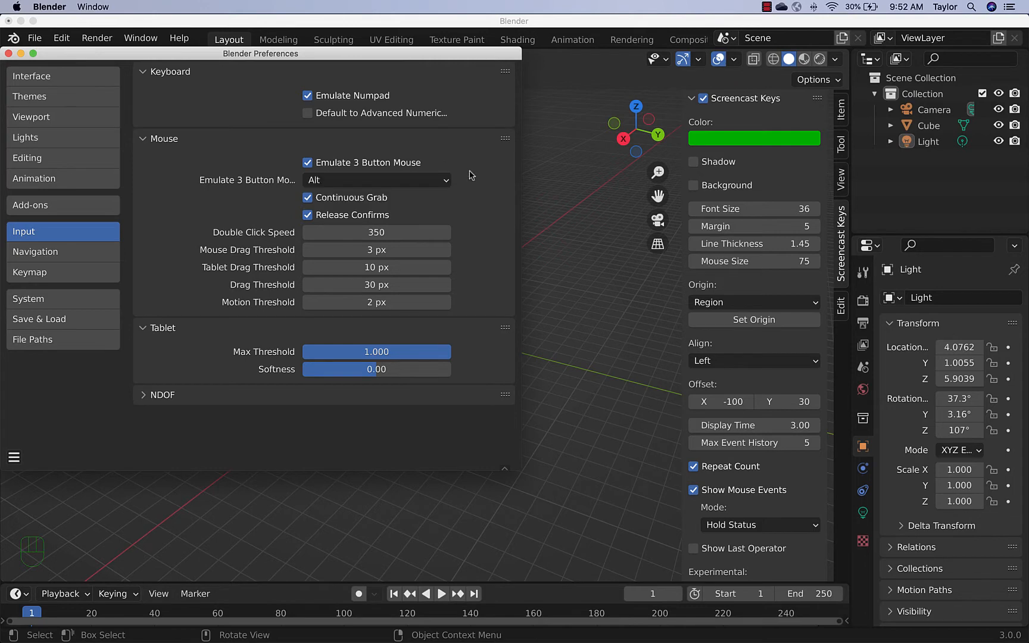
{"action": "left_click", "coordinate": [333, 182]}
Search the add-ons for "screen" and close the Preferences
{"action": "left_click", "coordinate": [88, 205]}
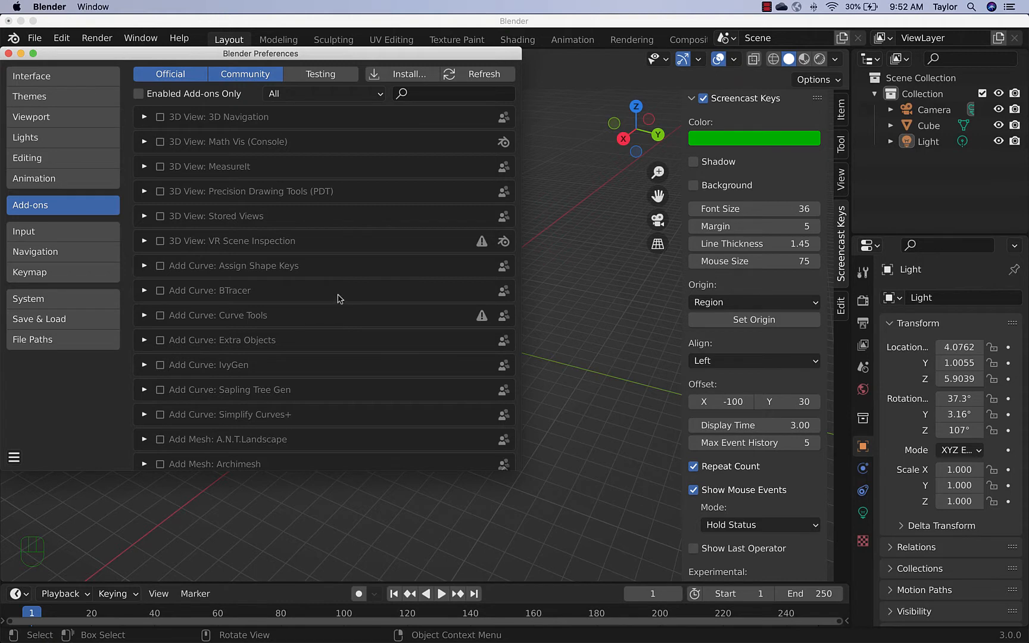
{"action": "left_click", "coordinate": [430, 96]}
{"action": "type", "text": "screen"}
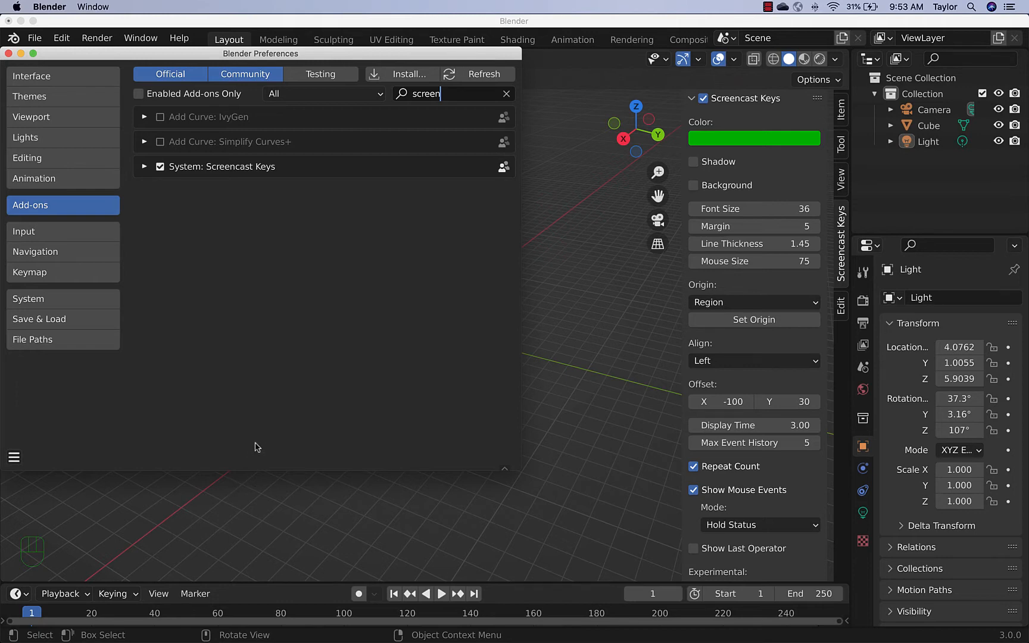
{"action": "left_click", "coordinate": [8, 54]}
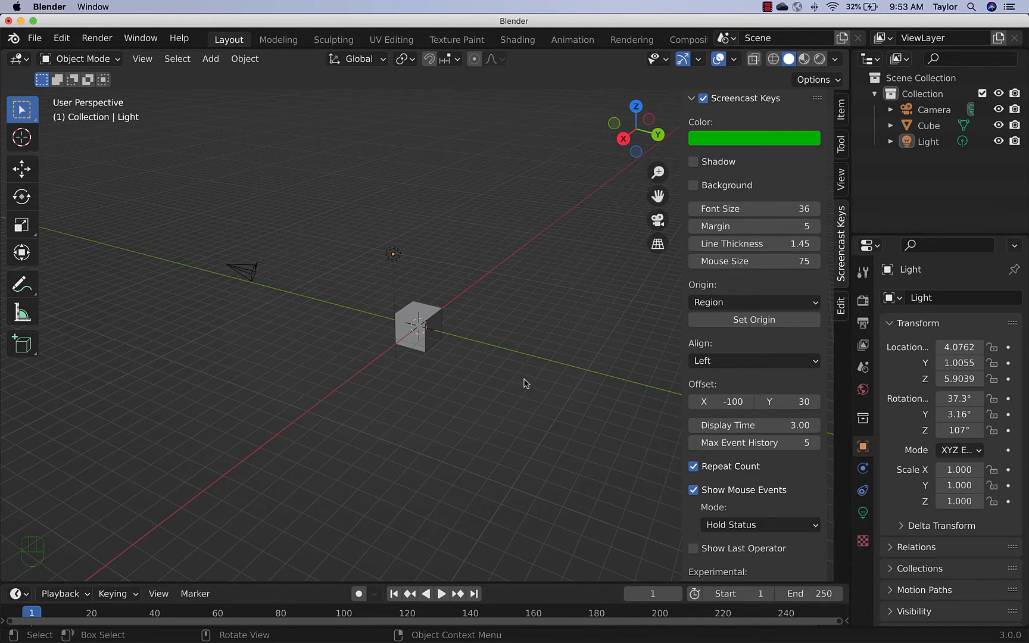
Look at the Modeling and UV Editing workspaces, return to Layout, and review the viewport's View and Object commands
{"action": "left_click", "coordinate": [278, 39]}
{"action": "left_click", "coordinate": [392, 40]}
{"action": "left_click", "coordinate": [235, 40]}
{"action": "left_click", "coordinate": [144, 58]}
{"action": "mouse_move", "coordinate": [241, 60]}
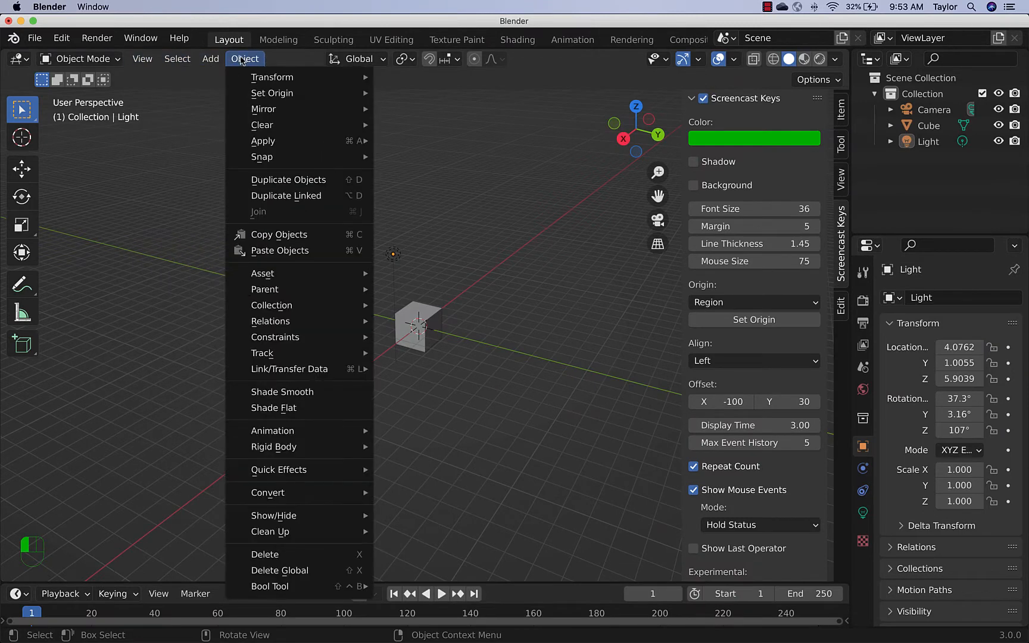
{"action": "mouse_move", "coordinate": [262, 110]}
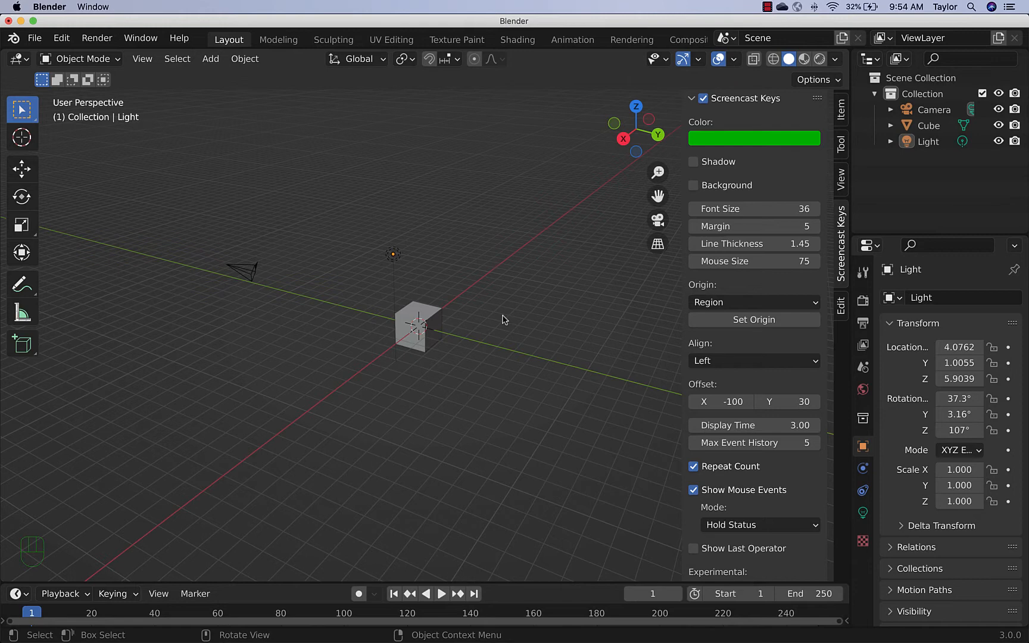
Hide the 3D viewport's sidebar and review the available editor types, keeping the 3D Viewport
{"action": "key", "text": "n"}
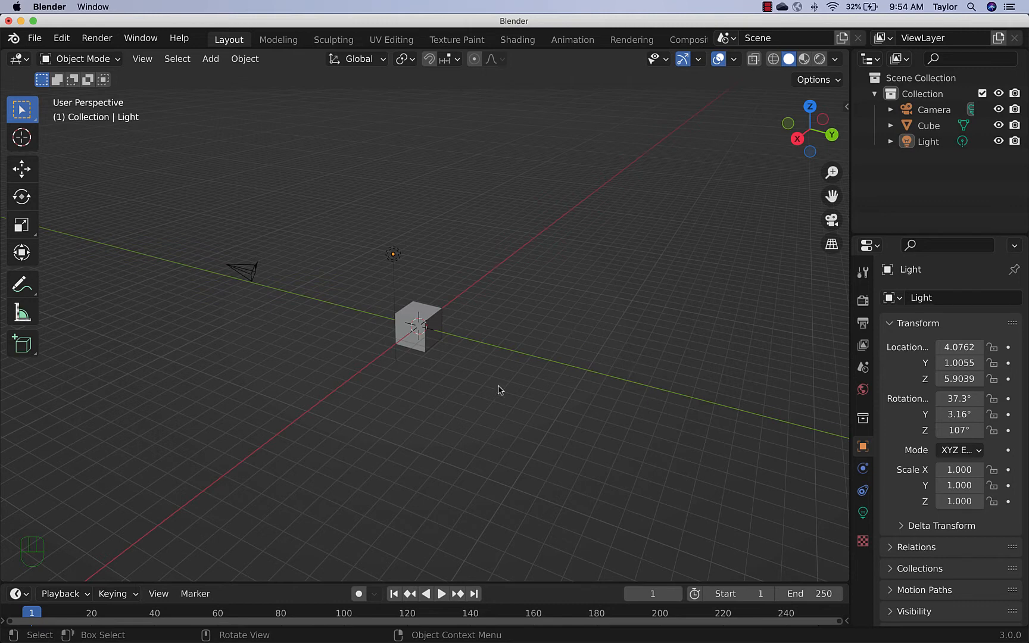
{"action": "left_click", "coordinate": [24, 60]}
{"action": "left_click", "coordinate": [21, 61]}
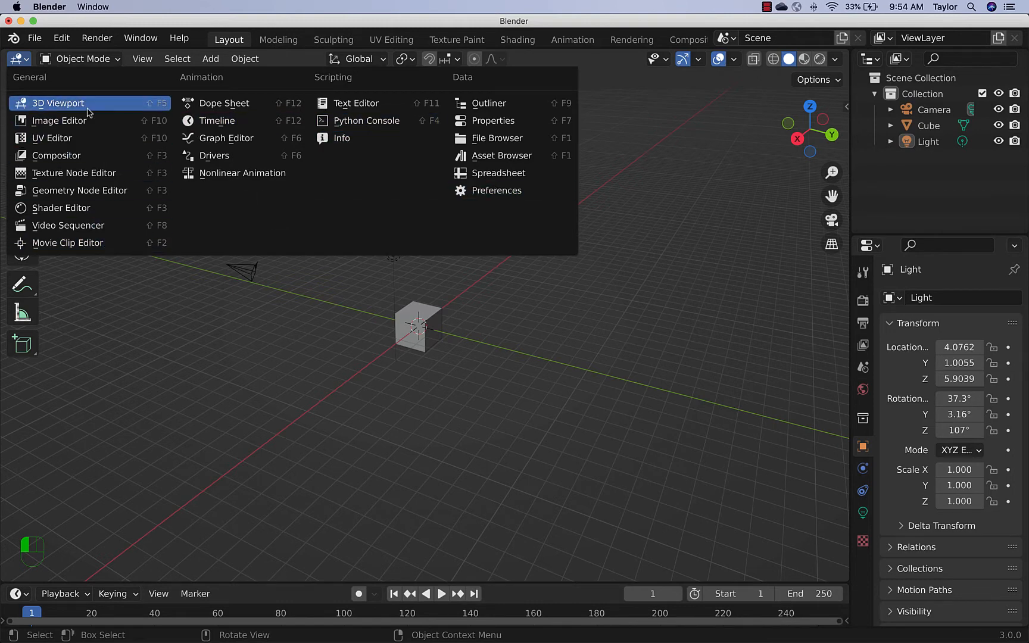
{"action": "left_click", "coordinate": [19, 62]}
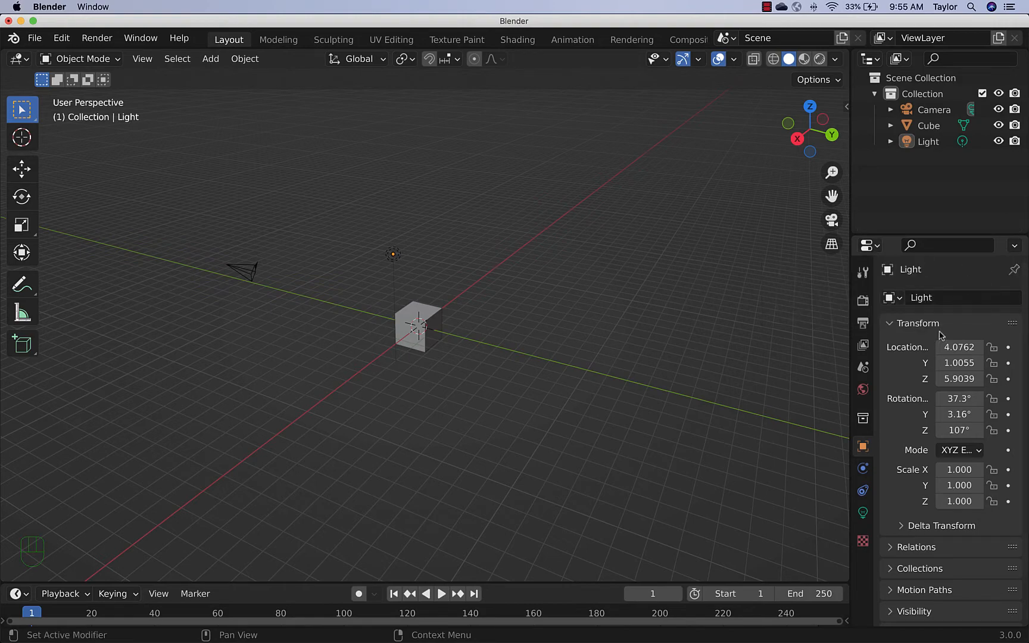
Widen the Properties editor and compare the properties of the cube and the light by selecting each in turn
{"action": "left_click_drag", "start_coordinate": [851, 372], "coordinate": [809, 374]}
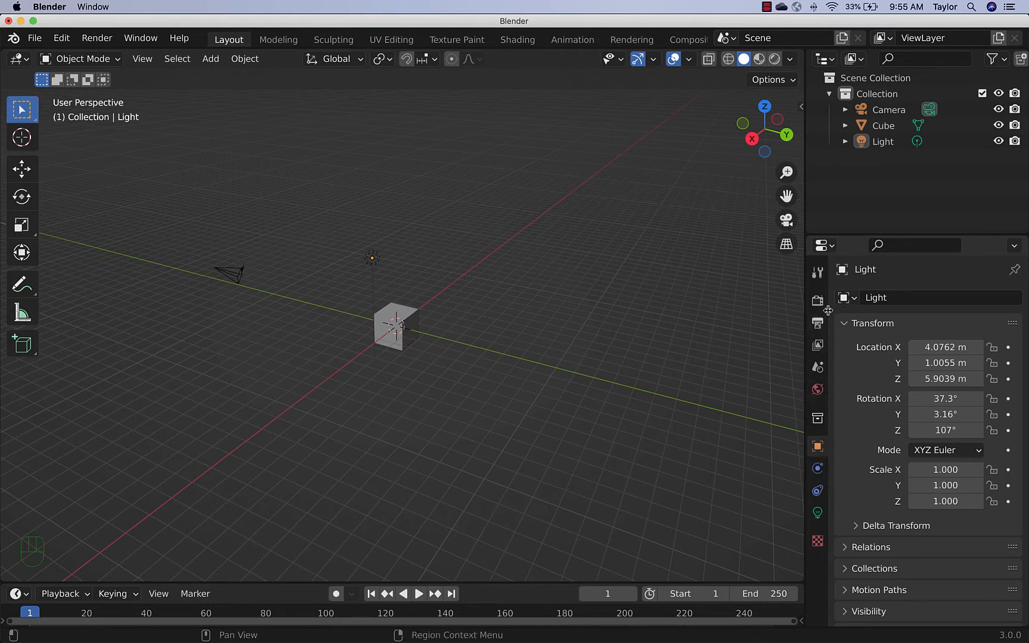
{"action": "left_click", "coordinate": [408, 319]}
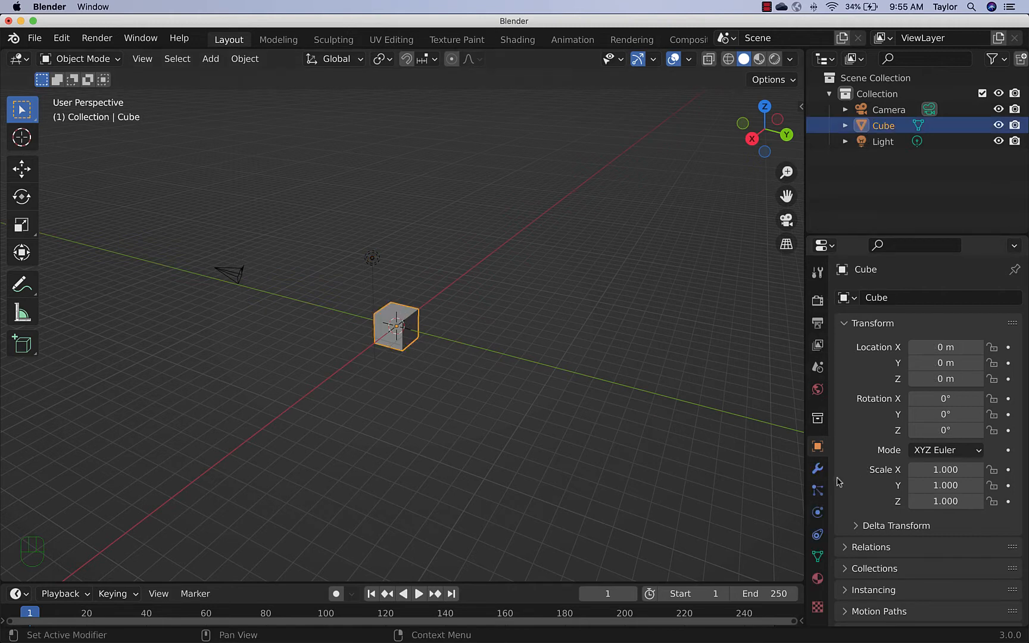
{"action": "left_click", "coordinate": [373, 259]}
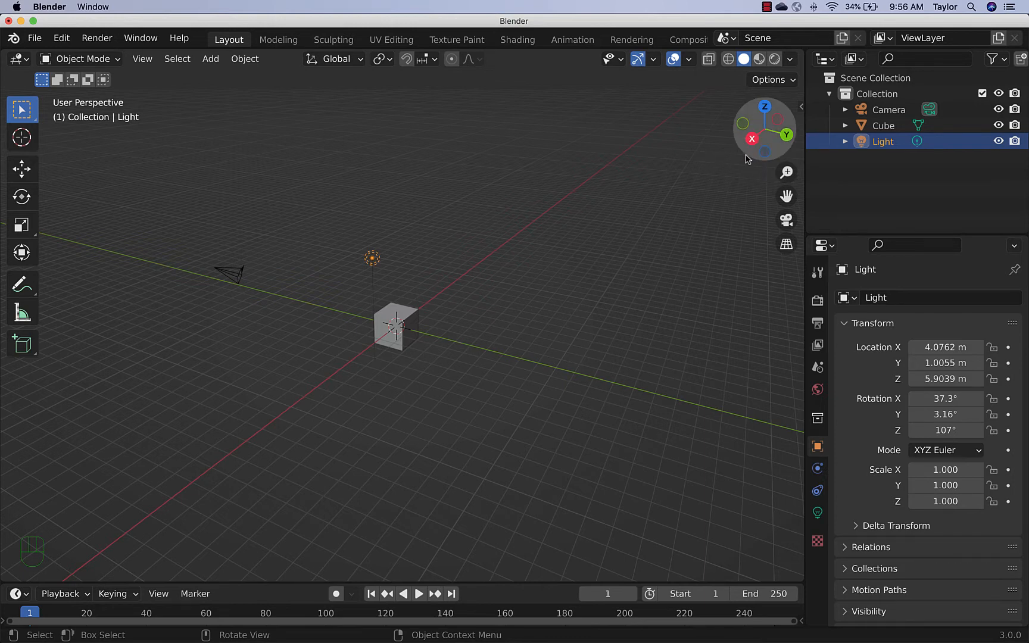
Orbit and pan the scene with the navigation gizmos, and toggle the viewport gizmos off and back on
{"action": "left_click_drag", "start_coordinate": [747, 158], "coordinate": [778, 111]}
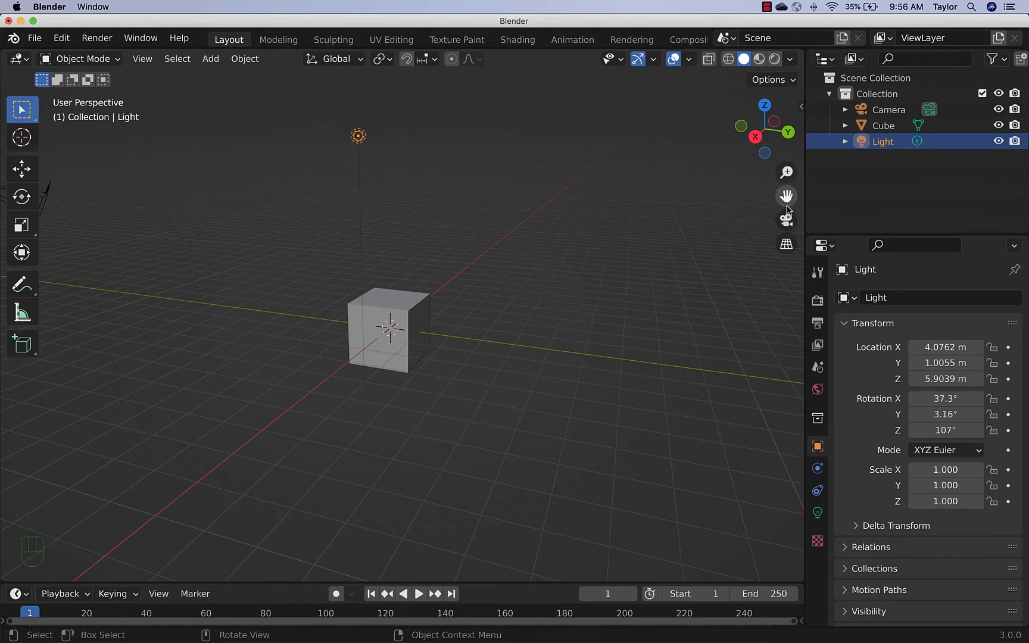
{"action": "left_click_drag", "start_coordinate": [787, 209], "coordinate": [14, 209]}
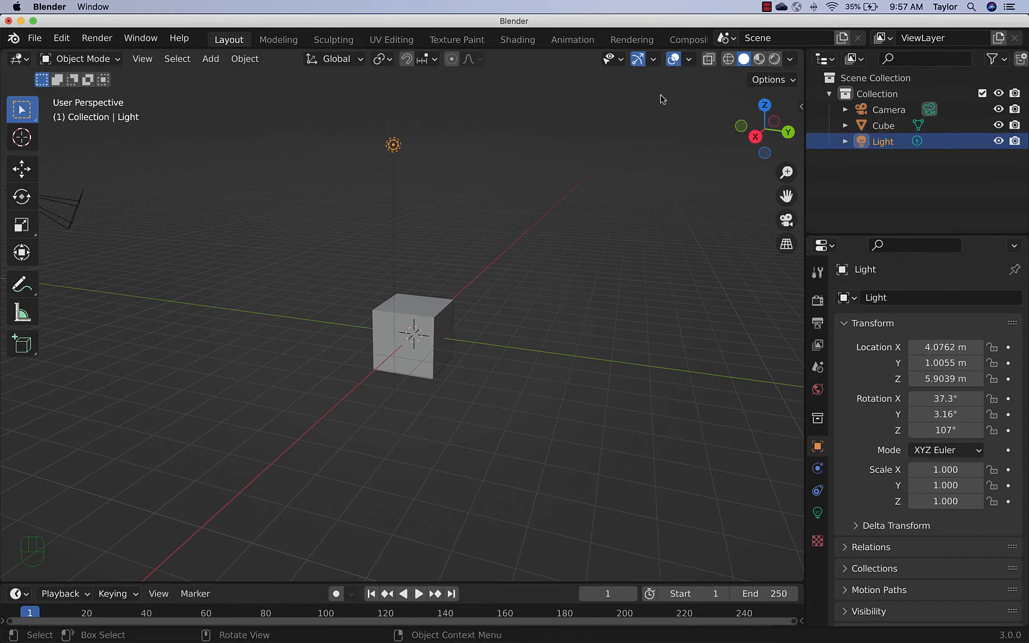
{"action": "left_click", "coordinate": [638, 60]}
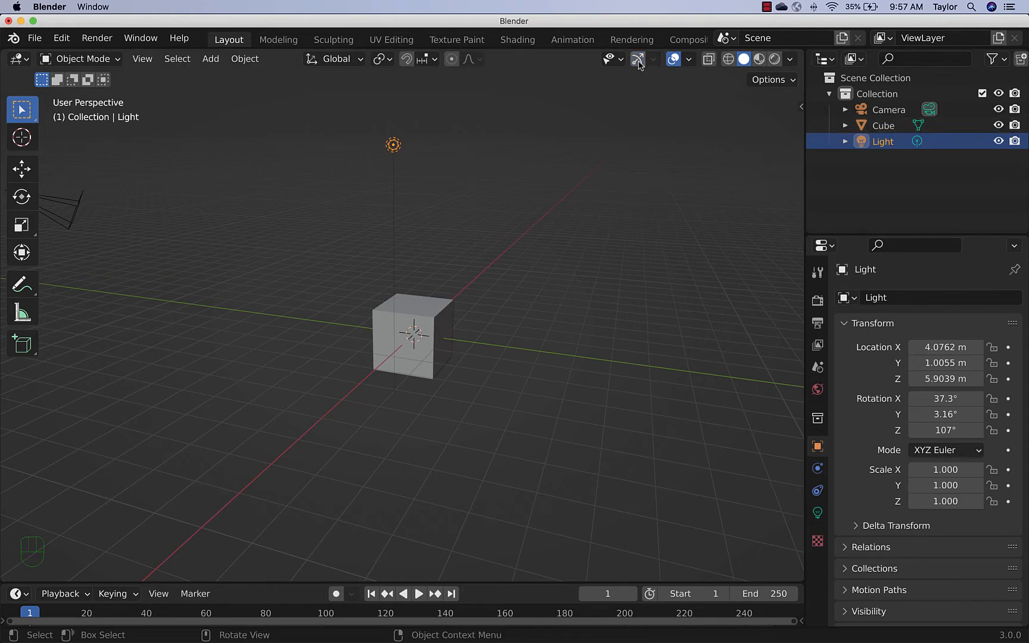
{"action": "left_click", "coordinate": [638, 60]}
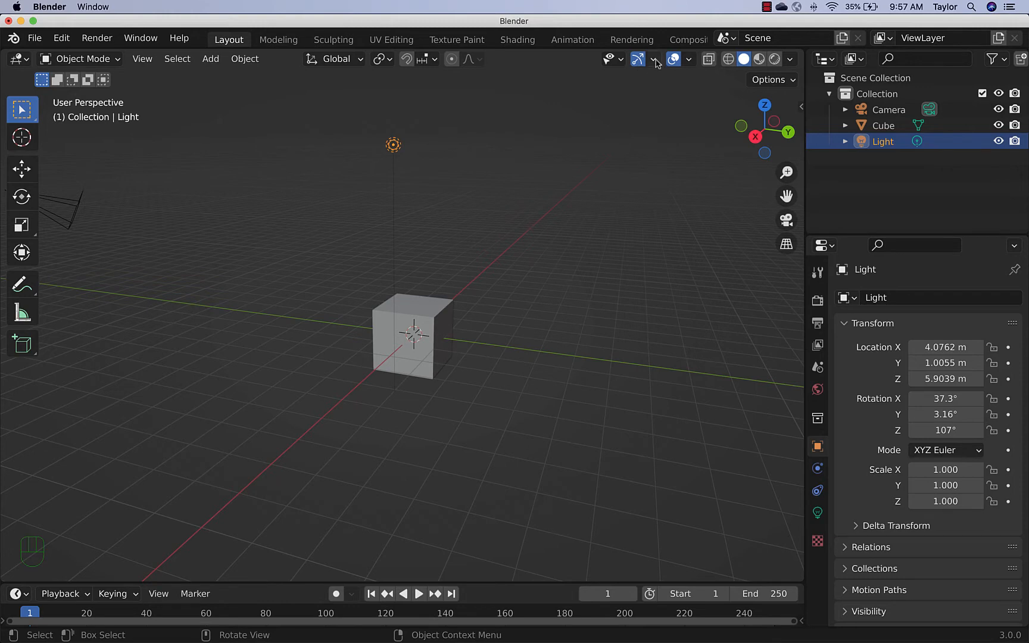
{"action": "left_click", "coordinate": [655, 61]}
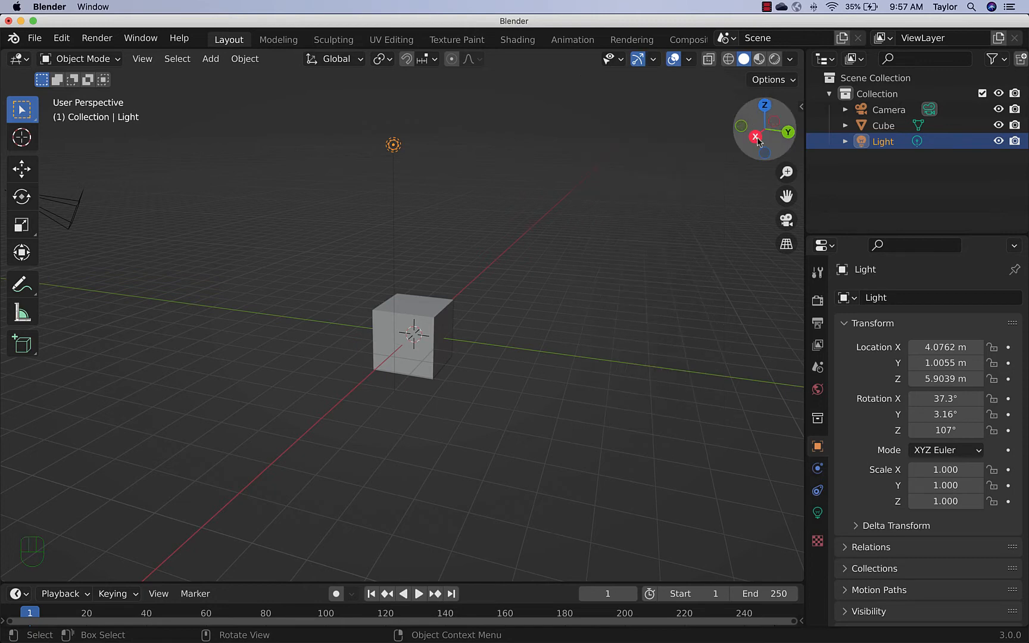
{"action": "left_click", "coordinate": [634, 59]}
{"action": "left_click", "coordinate": [635, 59]}
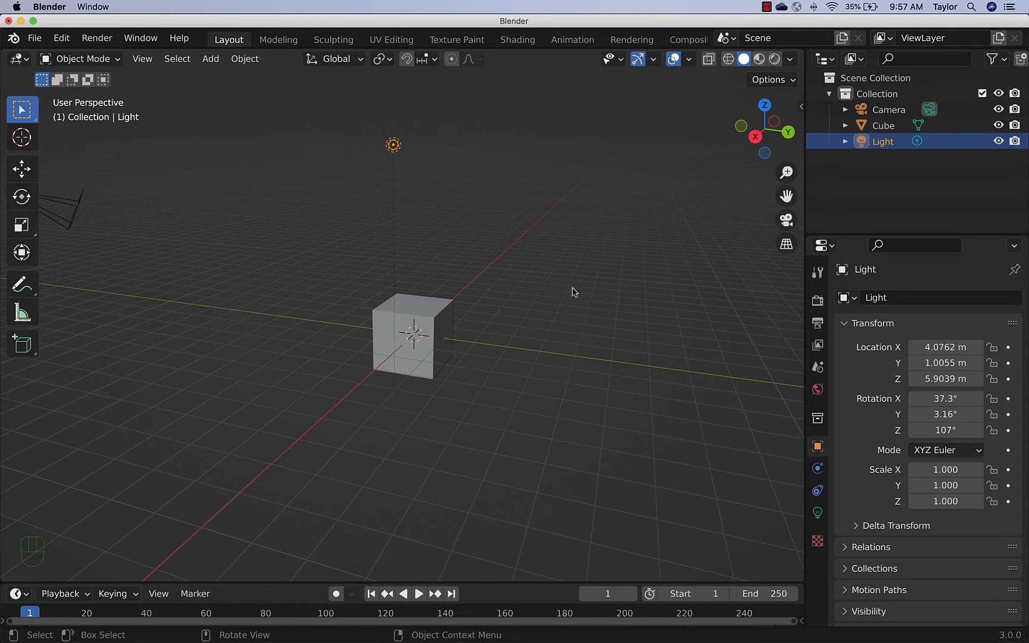
Orbit around the cube, zoom in and out on it, and pan the view directly in the 3D viewport
{"action": "mouse_move", "coordinate": [551, 287]}
{"action": "middle_mouse_down"}
{"action": "mouse_move", "coordinate": [558, 296]}
{"action": "mouse_move", "coordinate": [544, 269]}
{"action": "mouse_move", "coordinate": [542, 295]}
{"action": "mouse_move", "coordinate": [583, 302]}
{"action": "mouse_move", "coordinate": [586, 289]}
{"action": "mouse_move", "coordinate": [565, 275]}
{"action": "mouse_move", "coordinate": [559, 294]}
{"action": "middle_mouse_up"}
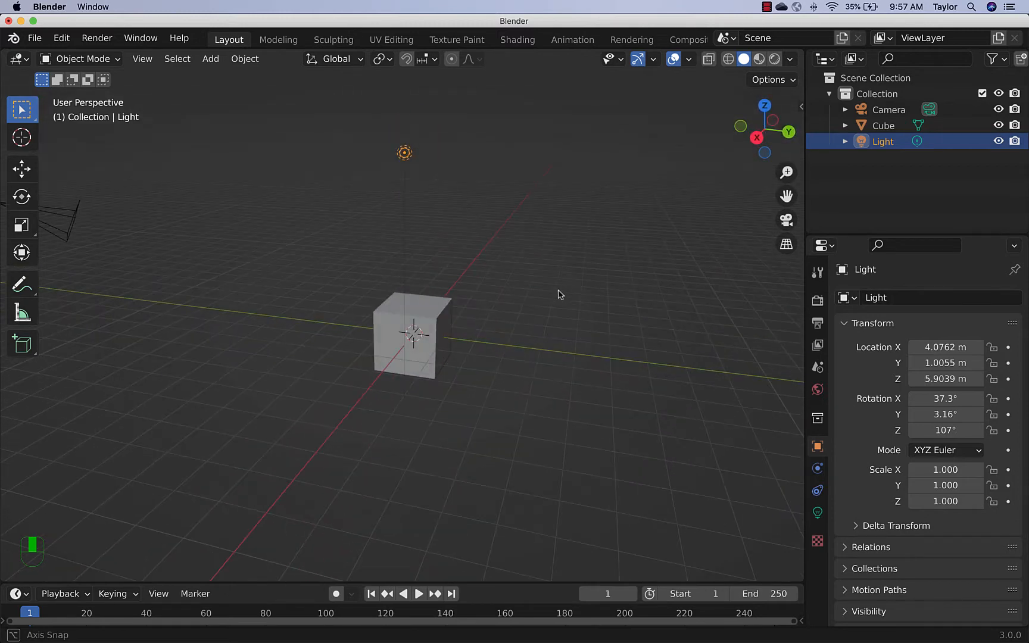
{"action": "scroll", "coordinate": [502, 331], "scroll_direction": "up", "scroll_amount": 2}
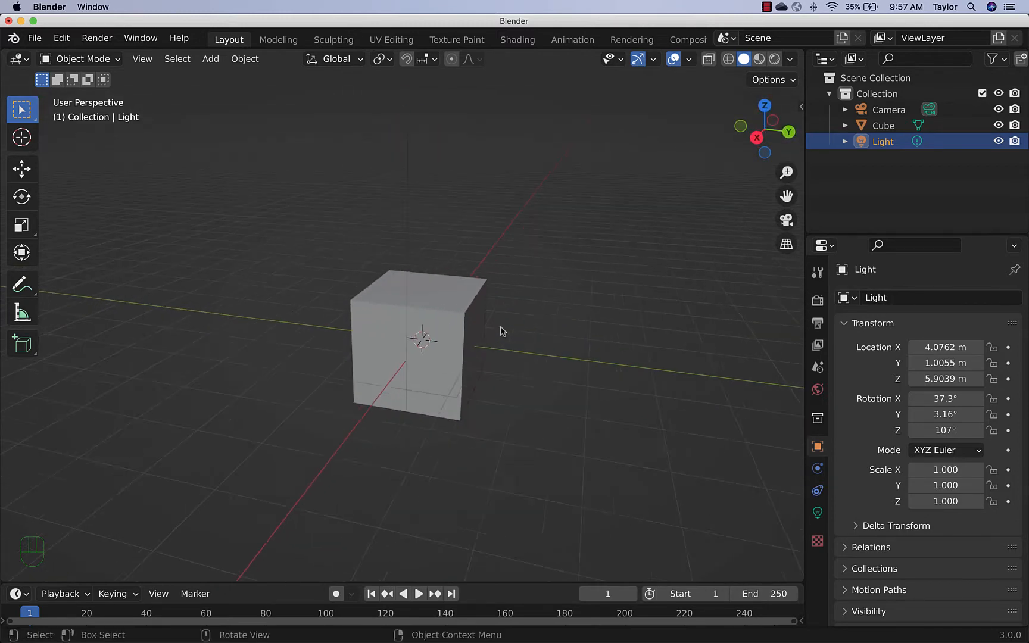
{"action": "scroll", "coordinate": [501, 331], "scroll_direction": "down", "scroll_amount": 3}
{"action": "scroll", "coordinate": [501, 330], "scroll_direction": "up", "scroll_amount": 3}
{"action": "scroll", "coordinate": [501, 330], "scroll_direction": "down", "scroll_amount": 1}
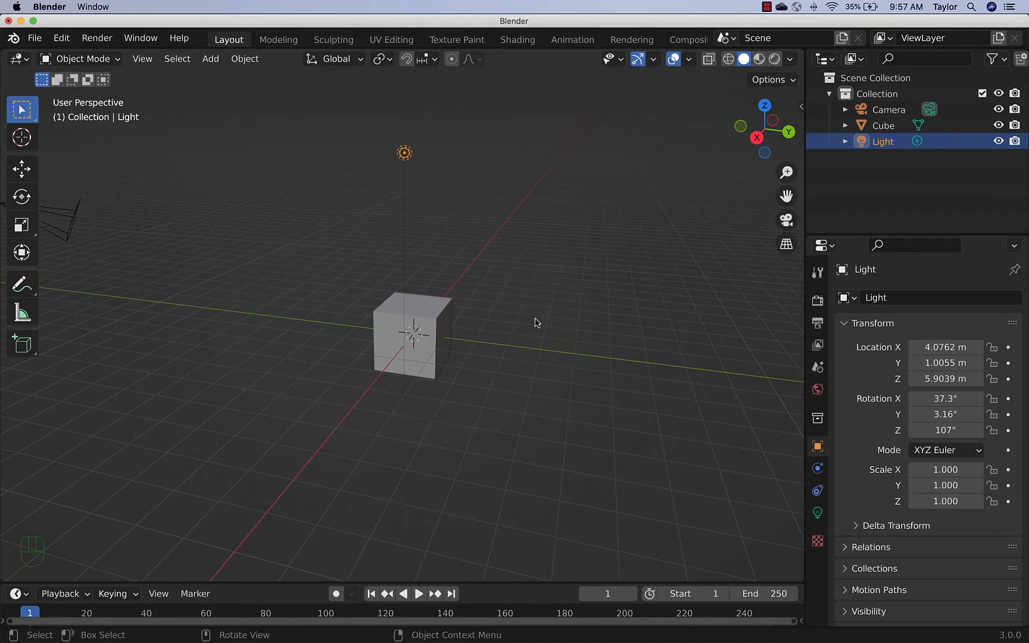
{"action": "key", "text": "shift"}
{"action": "middle_click_drag", "start_coordinate": [603, 305], "coordinate": [556, 329], "text": "shift"}
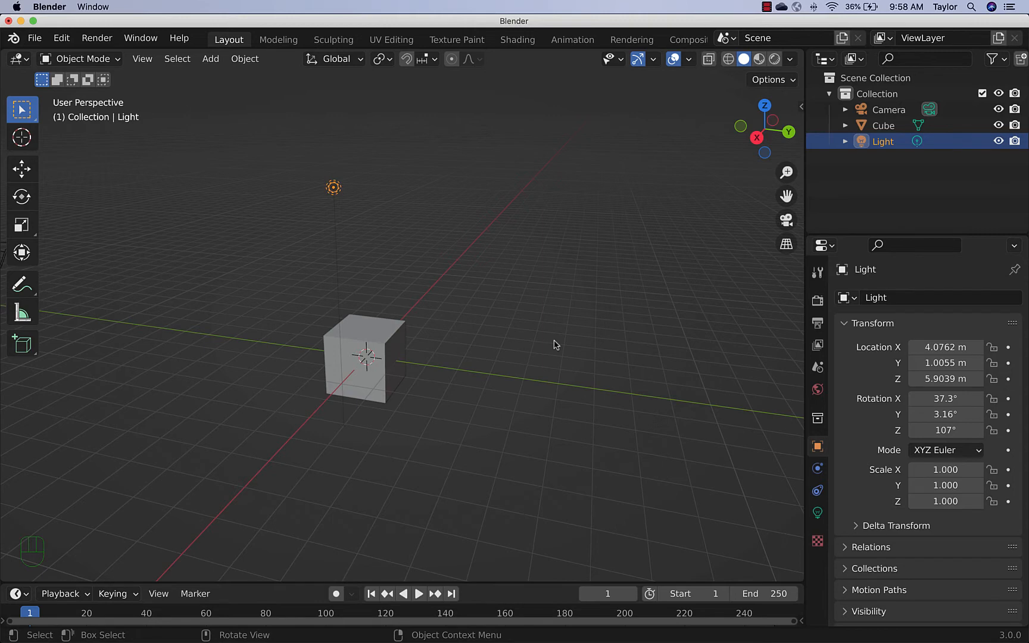
Switch to the front orthographic view and orbit the view vertically in fixed steps
{"action": "key", "text": "KP_1"}
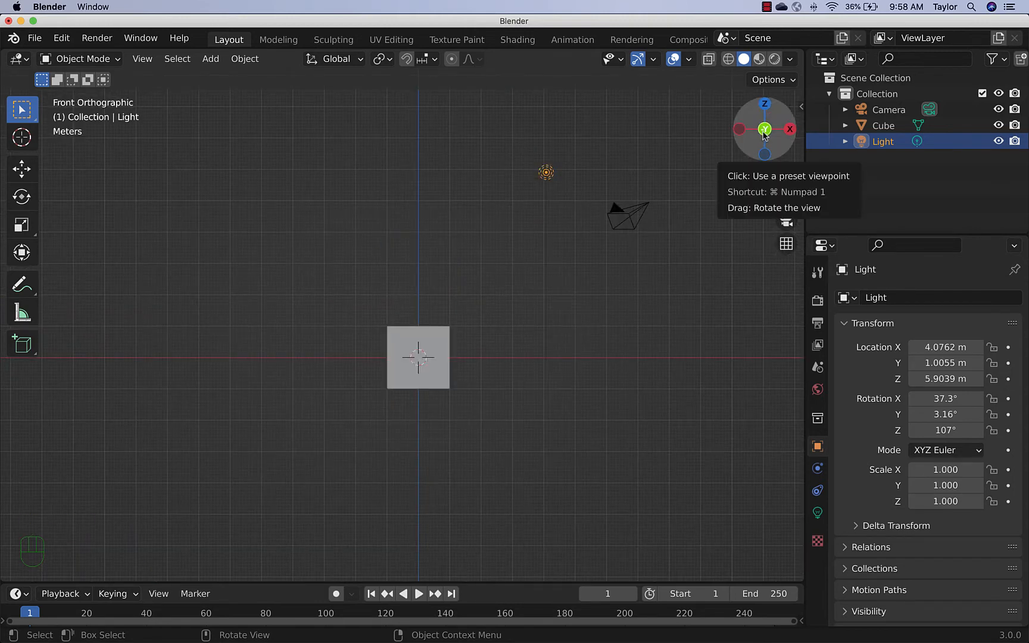
{"action": "key", "text": "KP_2"}
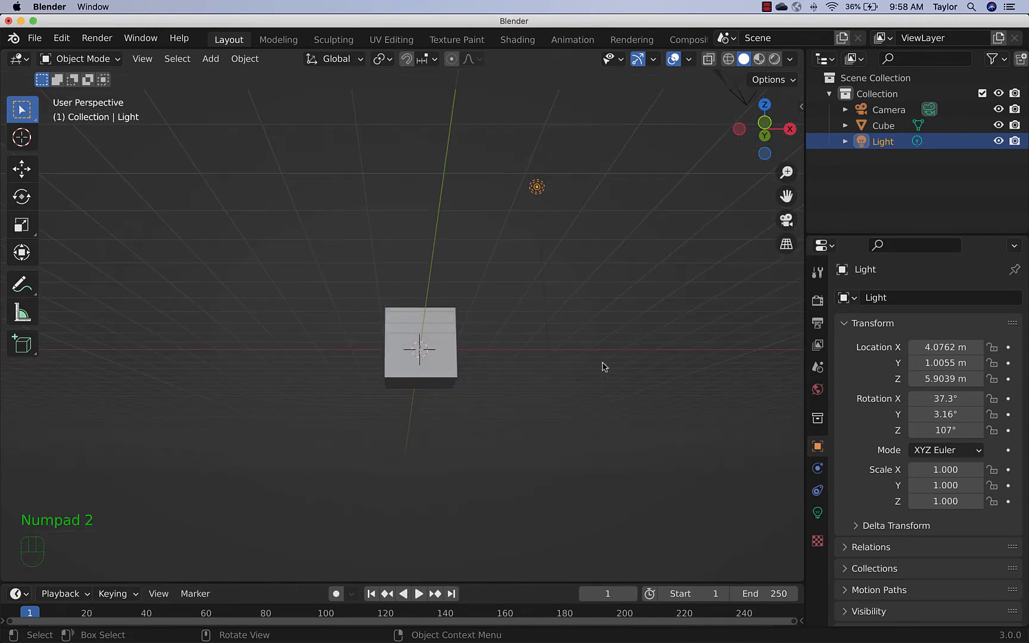
{"action": "key", "text": "KP_2"}
{"action": "key", "text": "KP_2"}
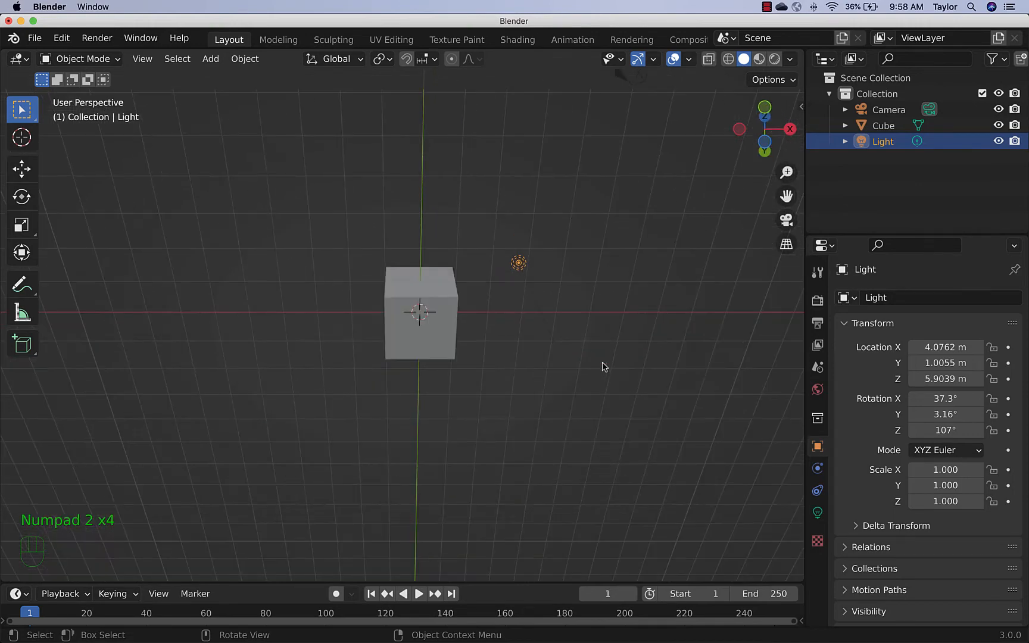
Inspect the scene in the right orthographic view and from a free angle, ending in the top orthographic view
{"action": "key", "text": "KP_3"}
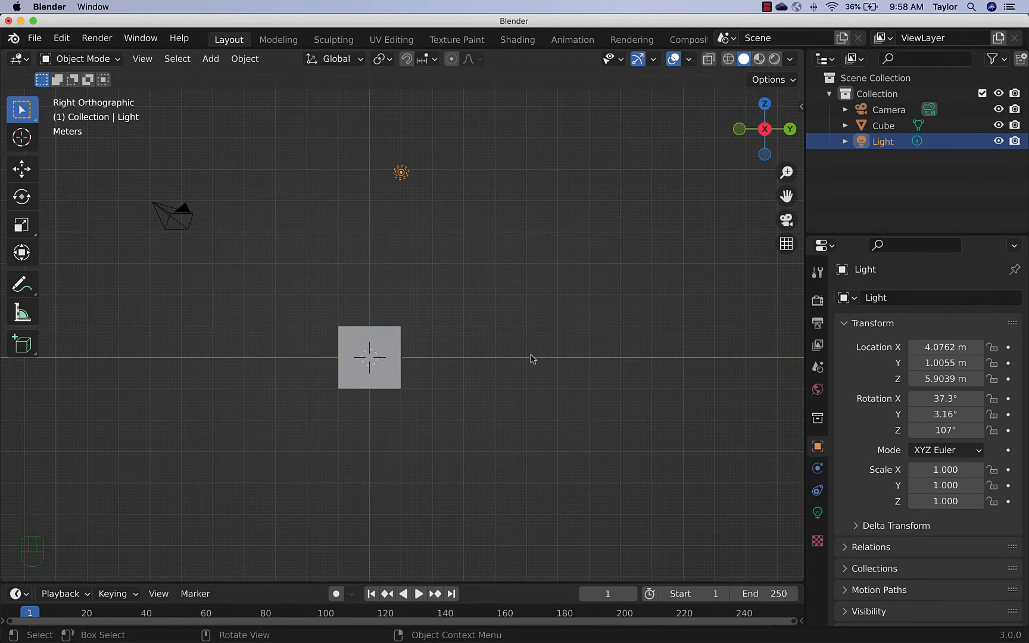
{"action": "middle_click_drag", "start_coordinate": [453, 271], "coordinate": [529, 314]}
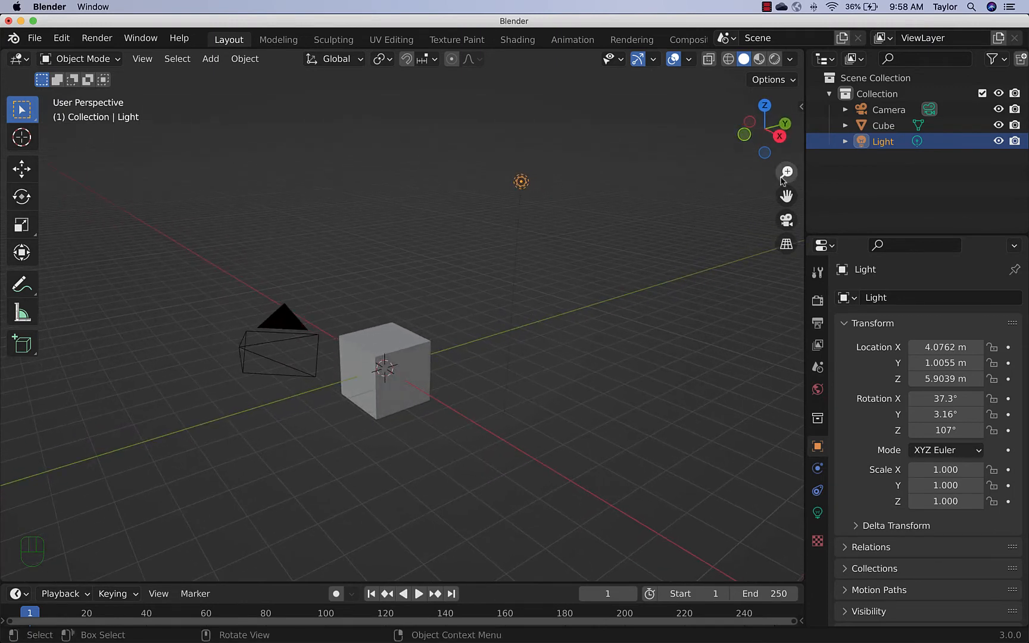
{"action": "left_click", "coordinate": [780, 138]}
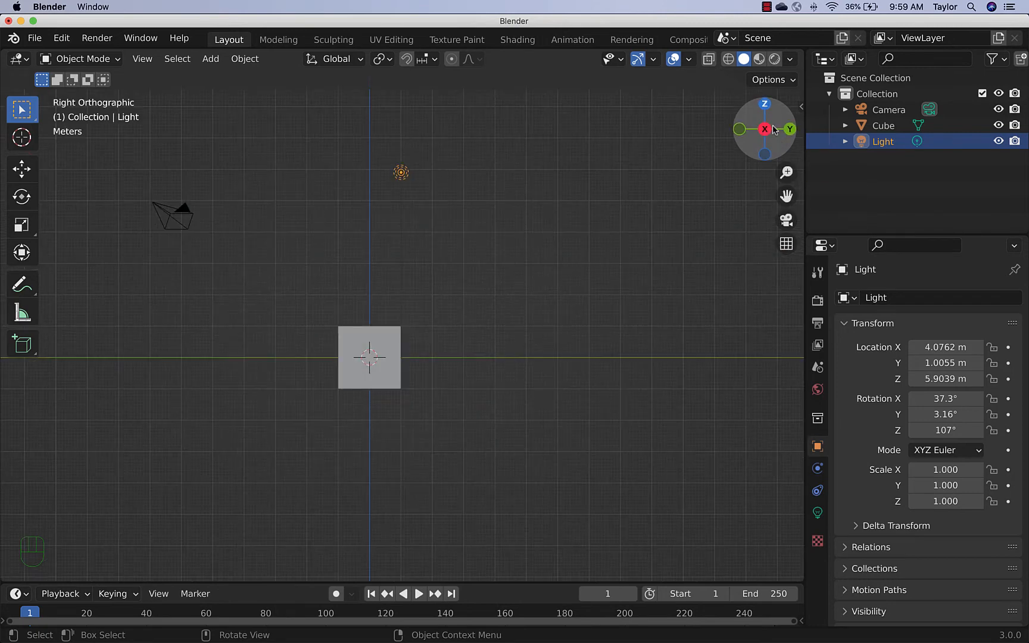
{"action": "left_click", "coordinate": [765, 107]}
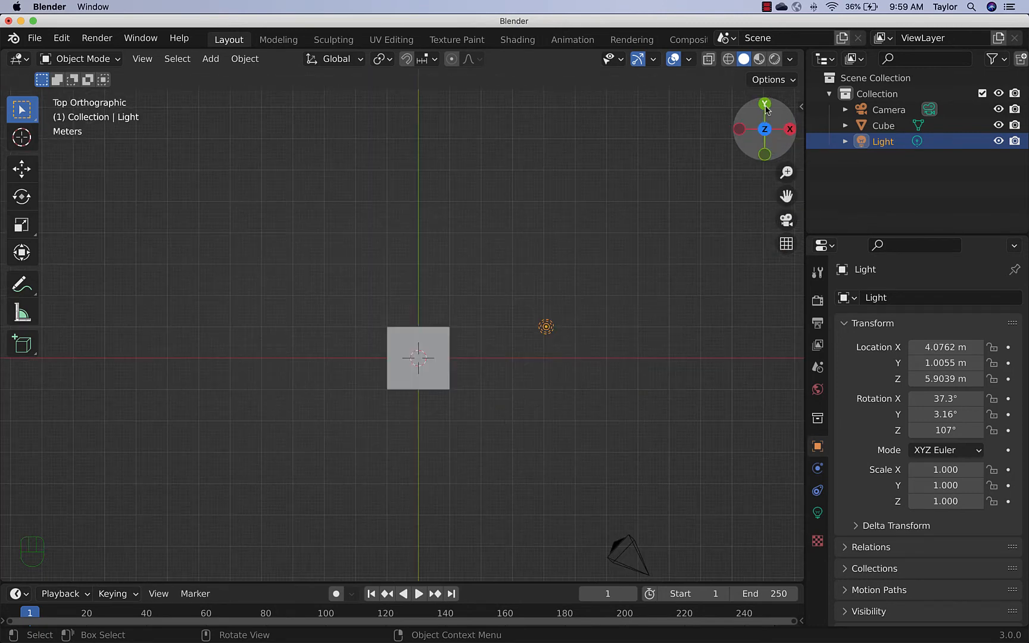
Inspect the scene in the right orthographic view, and orbit to a free perspective angle above the cube
{"action": "left_click", "coordinate": [764, 156]}
{"action": "left_click", "coordinate": [787, 130]}
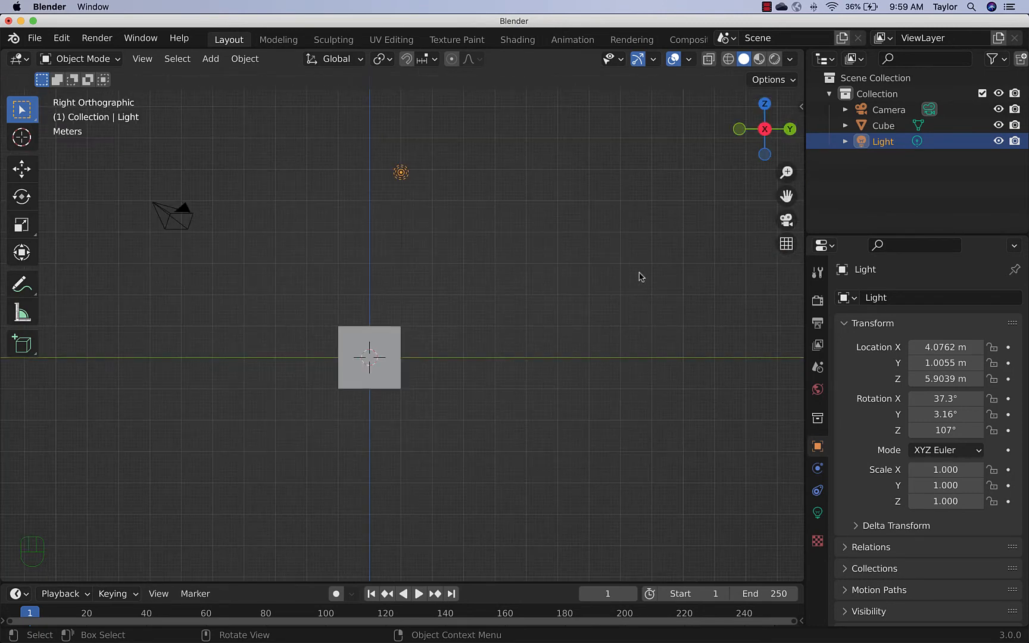
{"action": "middle_click_drag", "start_coordinate": [649, 227], "coordinate": [570, 262]}
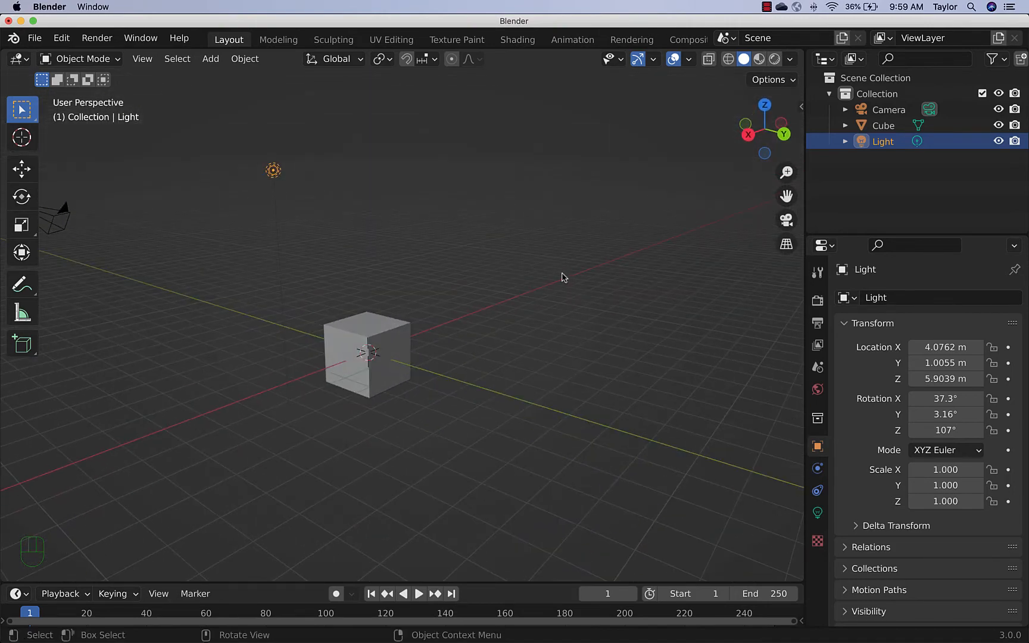
{"action": "middle_click_drag", "start_coordinate": [517, 292], "coordinate": [534, 297]}
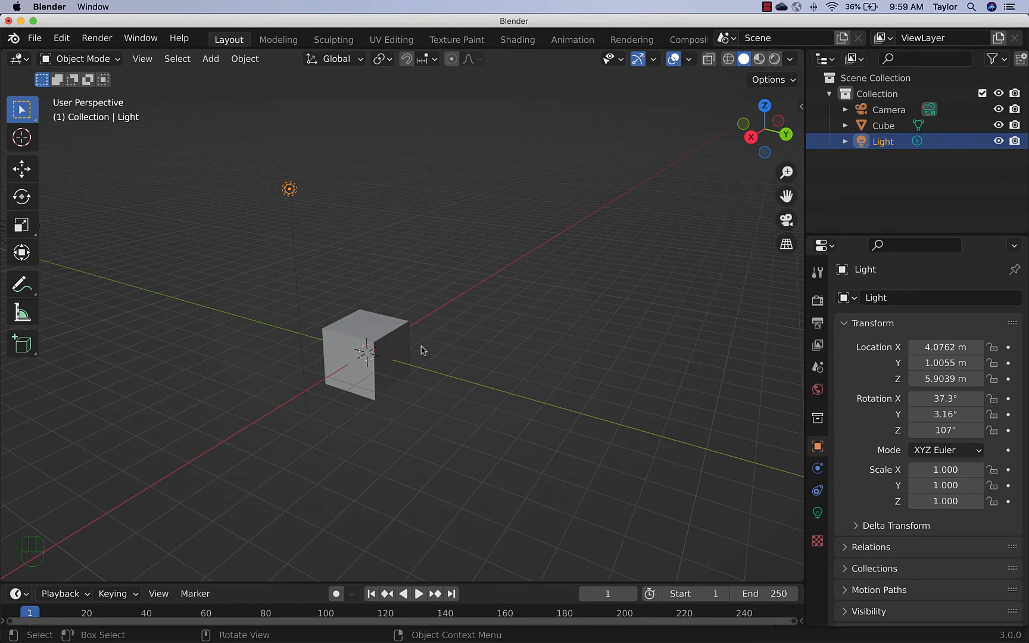
Scale the cube along the global X axis to about 8.95
{"action": "left_click", "coordinate": [379, 326]}
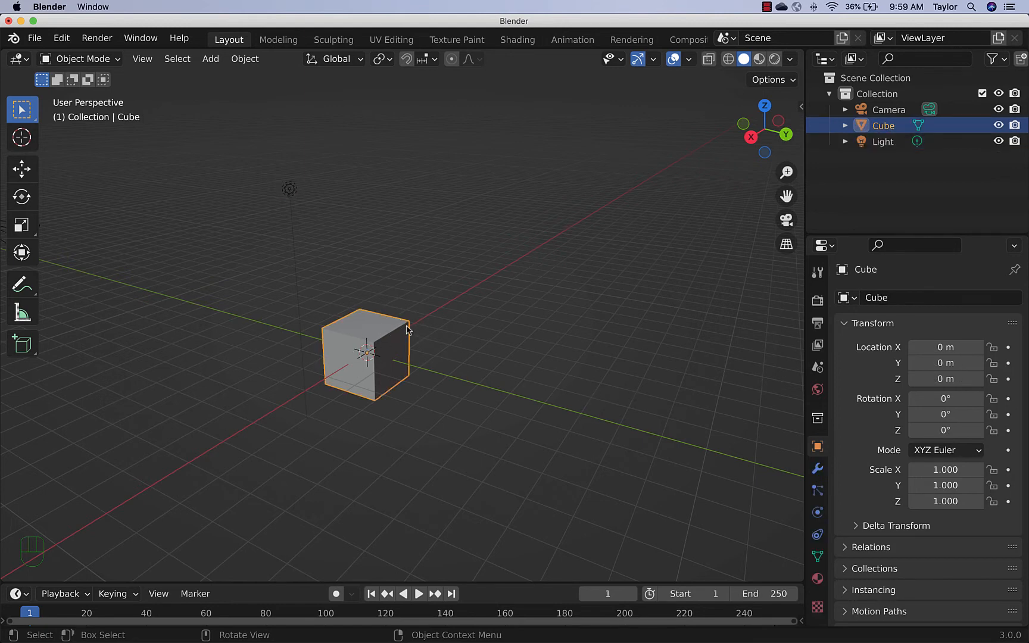
{"action": "key", "text": "s"}
{"action": "key", "text": "x"}
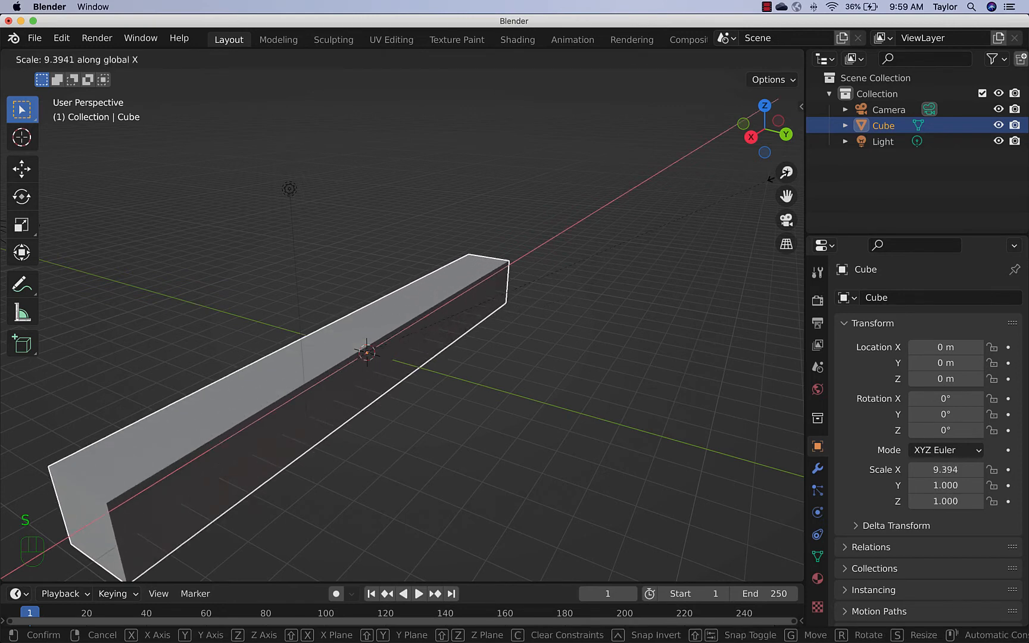
{"action": "left_click", "coordinate": [758, 180]}
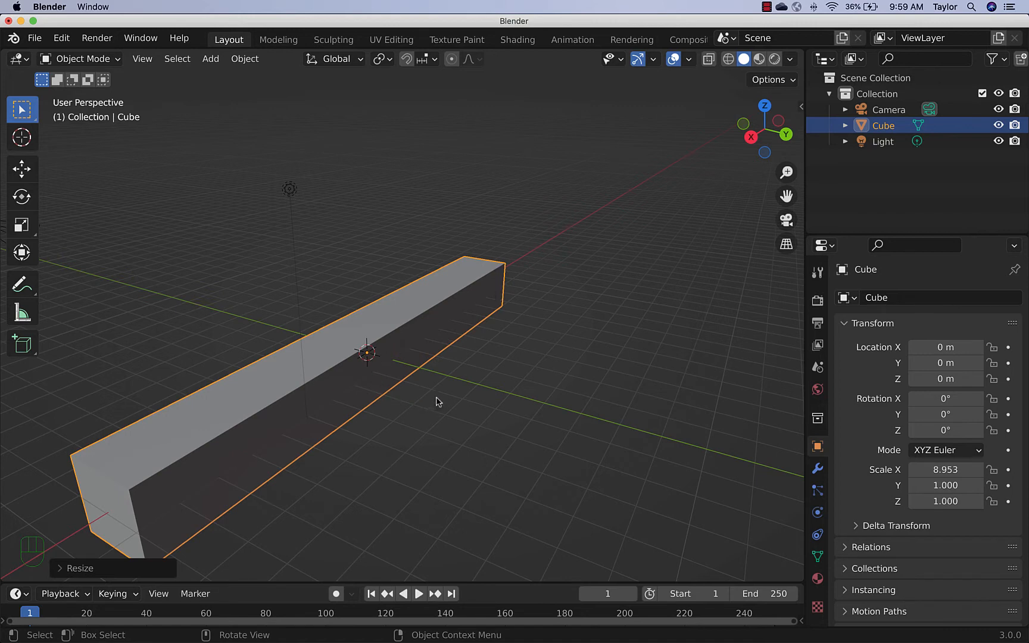
Compare the stretched cube in orthographic and perspective projection, and orbit around it in perspective
{"action": "left_click", "coordinate": [786, 245]}
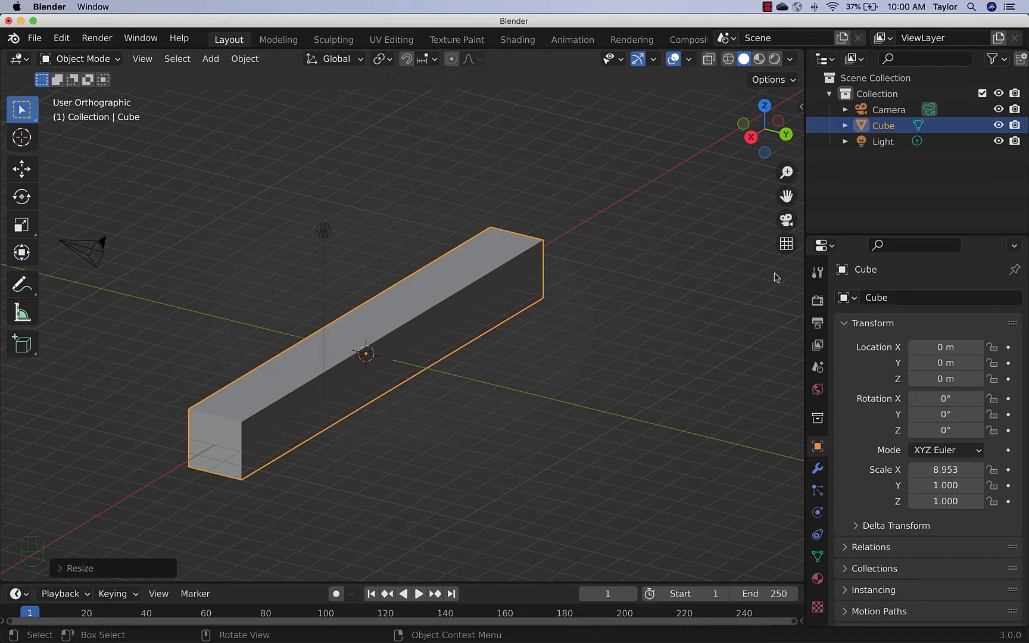
{"action": "left_click", "coordinate": [786, 243]}
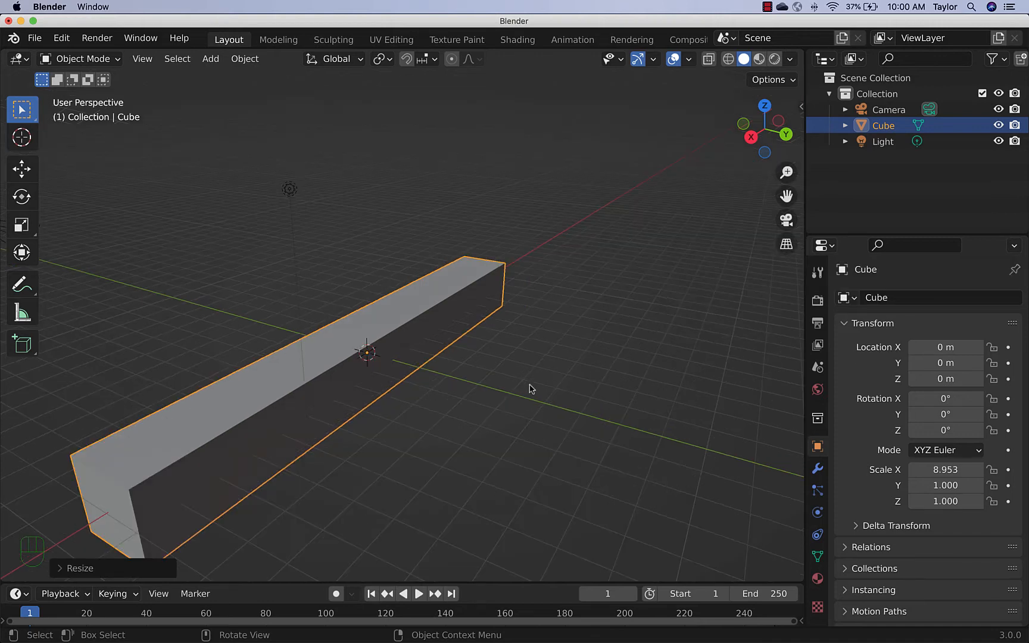
{"action": "middle_click_drag", "start_coordinate": [530, 389], "coordinate": [558, 363]}
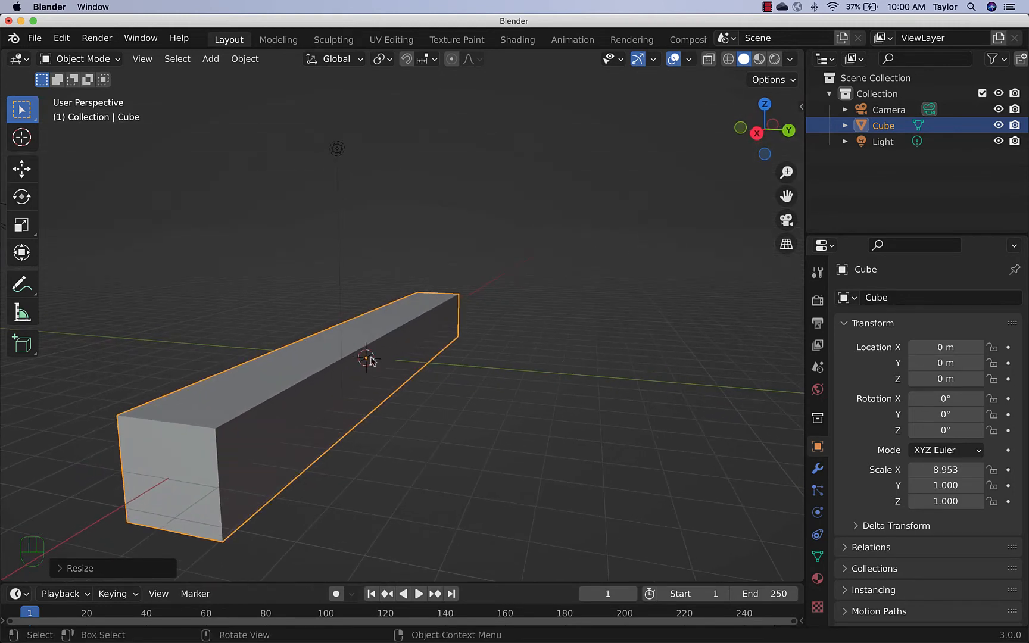
{"action": "middle_click_drag", "start_coordinate": [475, 360], "coordinate": [510, 346]}
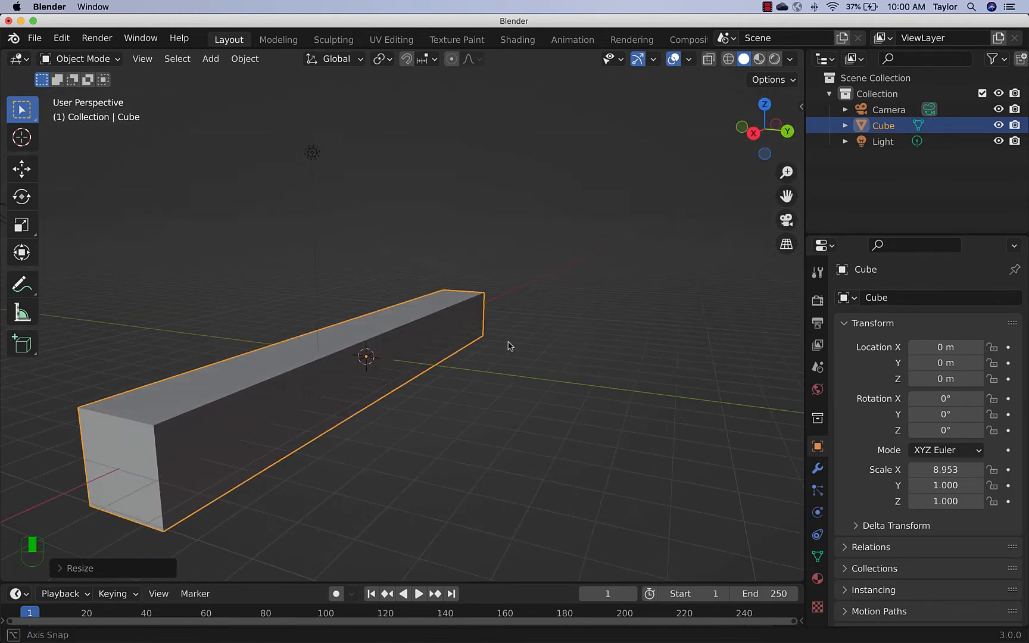
Inspect the stretched cube in the right orthographic view, and compare both projections from free angles, ending in perspective
{"action": "left_click", "coordinate": [755, 137]}
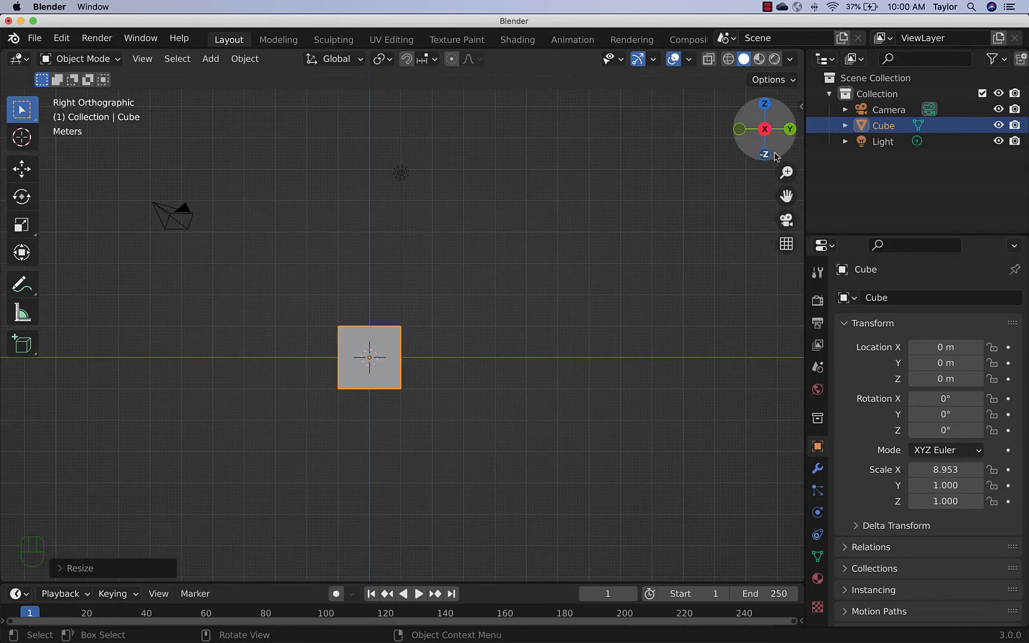
{"action": "left_click_drag", "start_coordinate": [767, 133], "coordinate": [742, 182]}
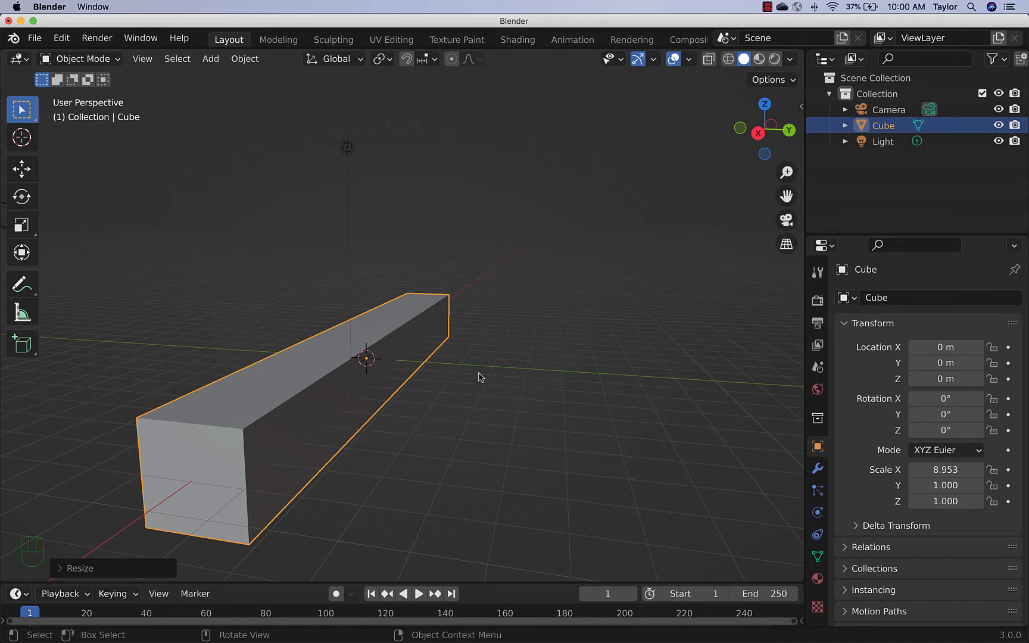
{"action": "middle_click_drag", "start_coordinate": [609, 401], "coordinate": [634, 387]}
{"action": "left_click", "coordinate": [786, 244]}
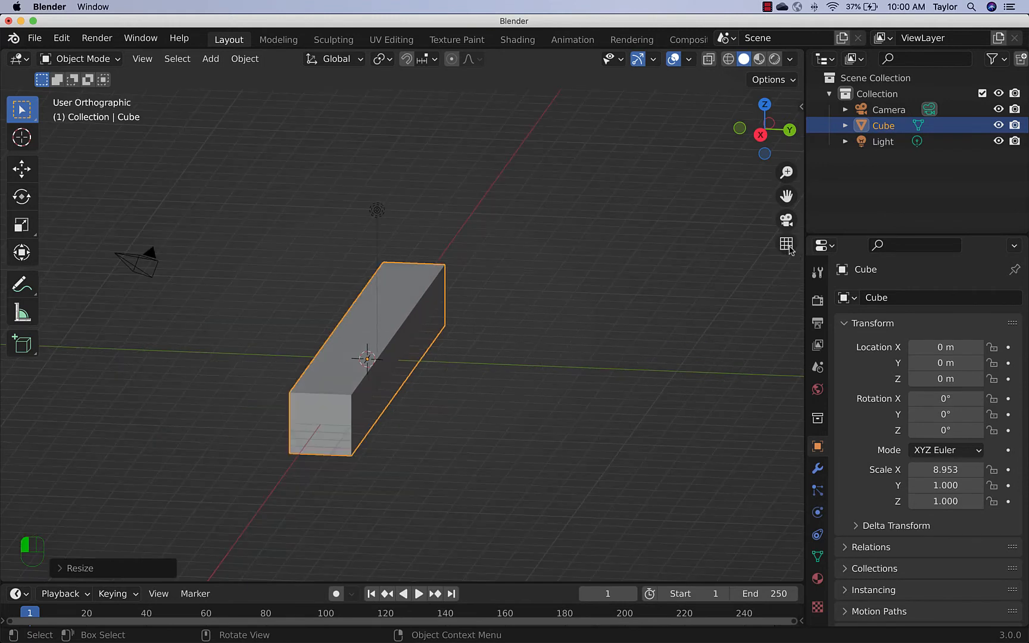
{"action": "middle_click_drag", "start_coordinate": [669, 329], "coordinate": [601, 352]}
{"action": "left_click", "coordinate": [786, 244]}
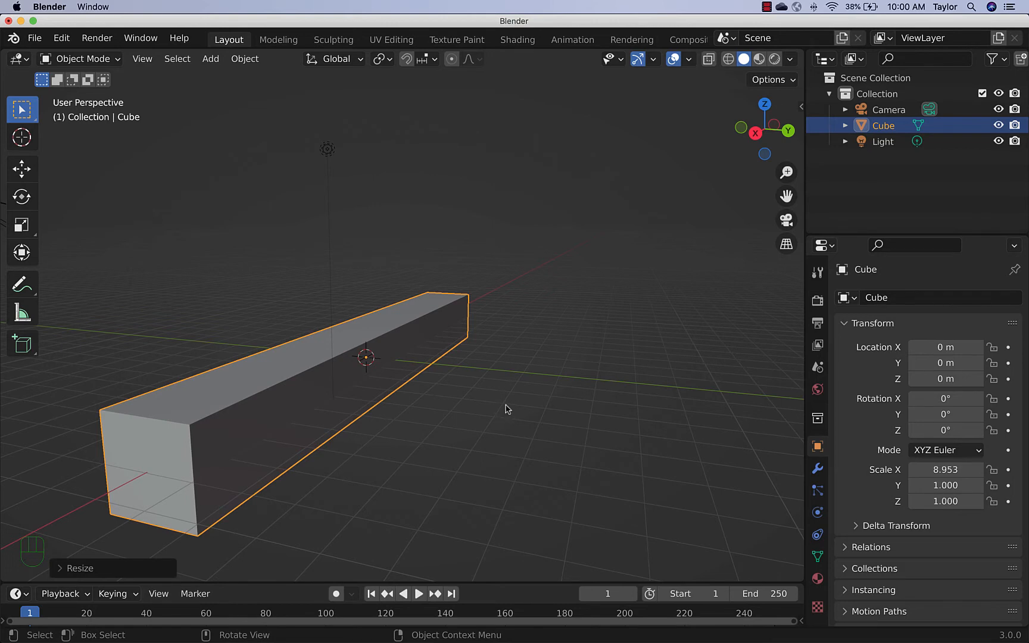
{"action": "middle_click_drag", "start_coordinate": [485, 433], "coordinate": [544, 415]}
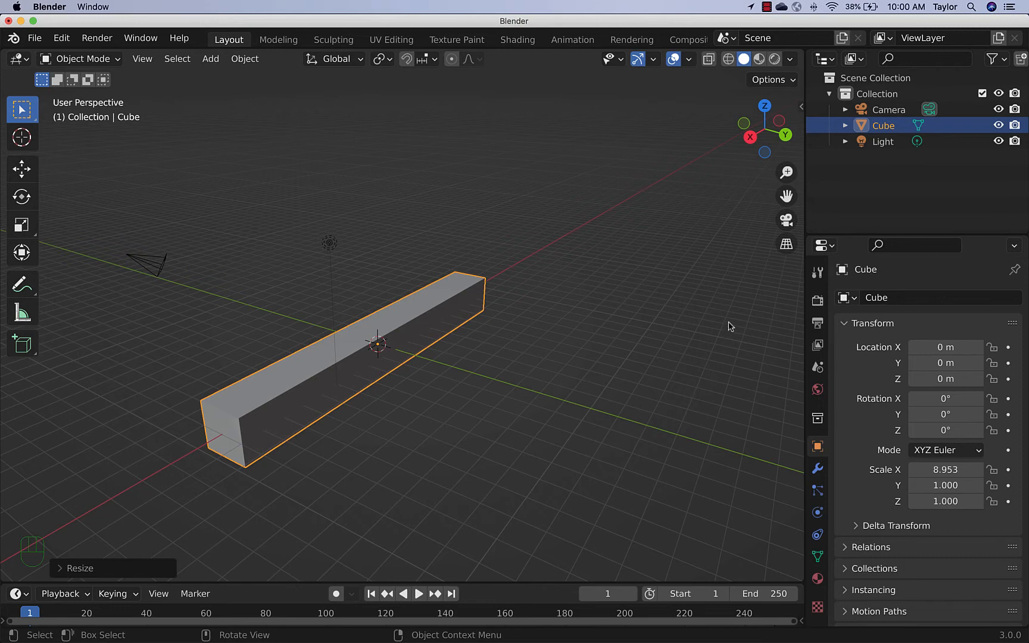
Show the viewport sidebar, examine the stretched cube's Item transform properties, and hide the sidebar
{"action": "key", "text": "n"}
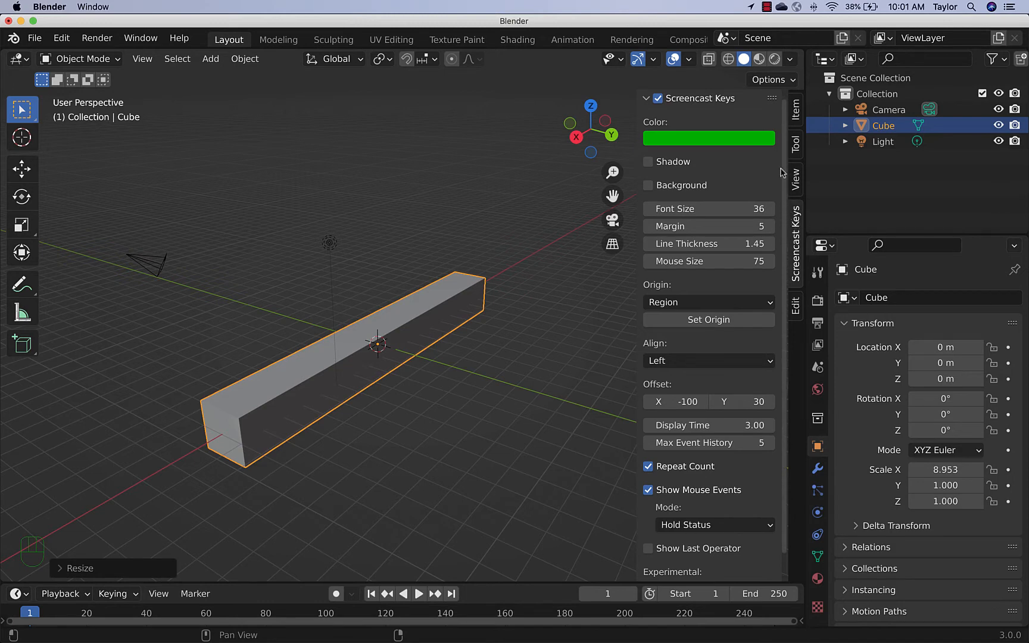
{"action": "left_click", "coordinate": [796, 111]}
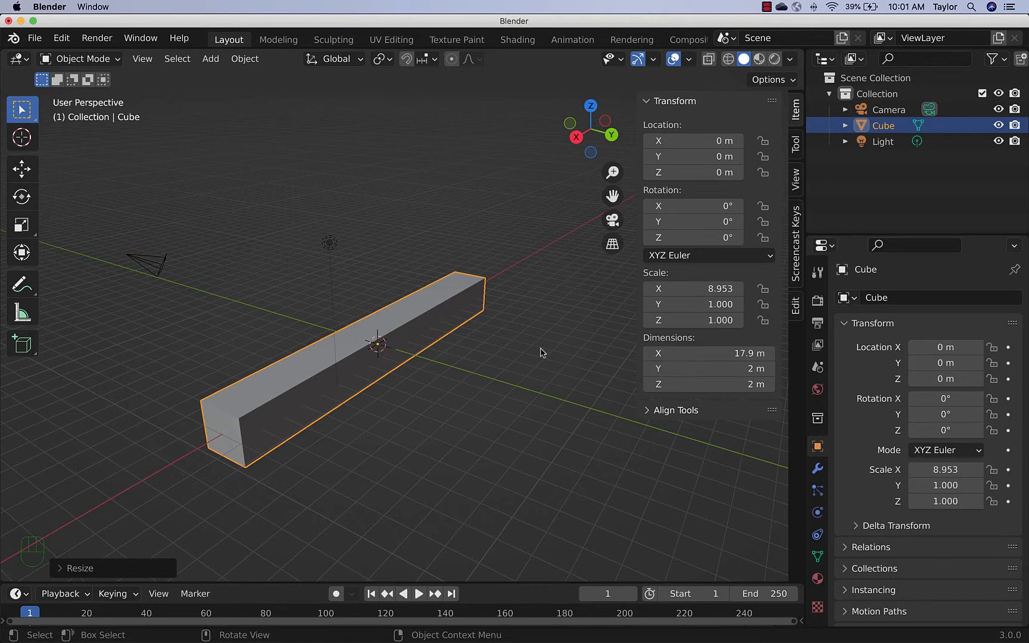
{"action": "key", "text": "n"}
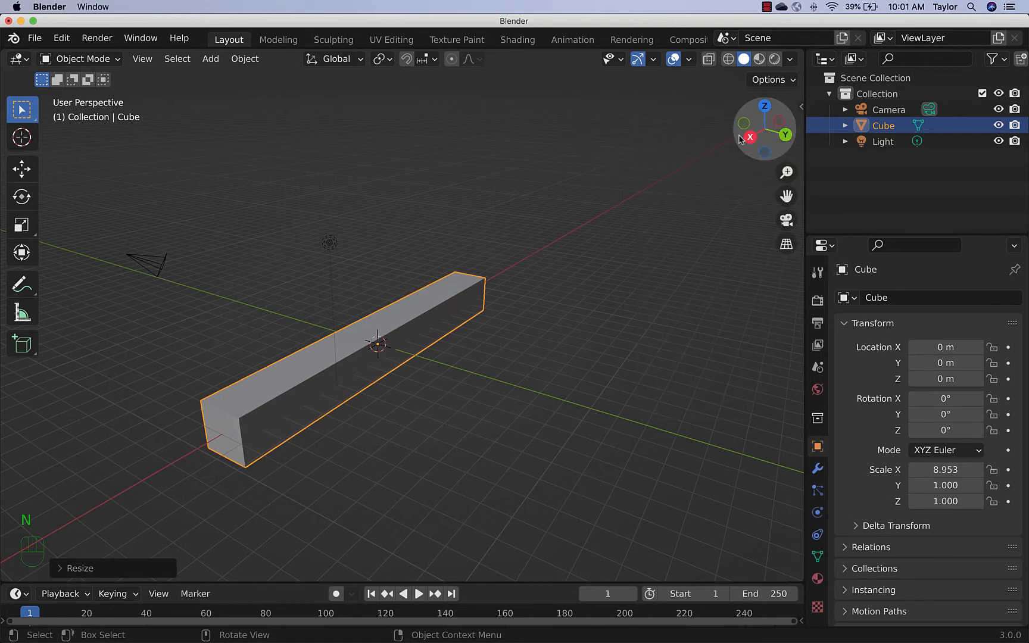
Enable the Move, Rotate and Scale object gizmos in the viewport
{"action": "left_click", "coordinate": [654, 59]}
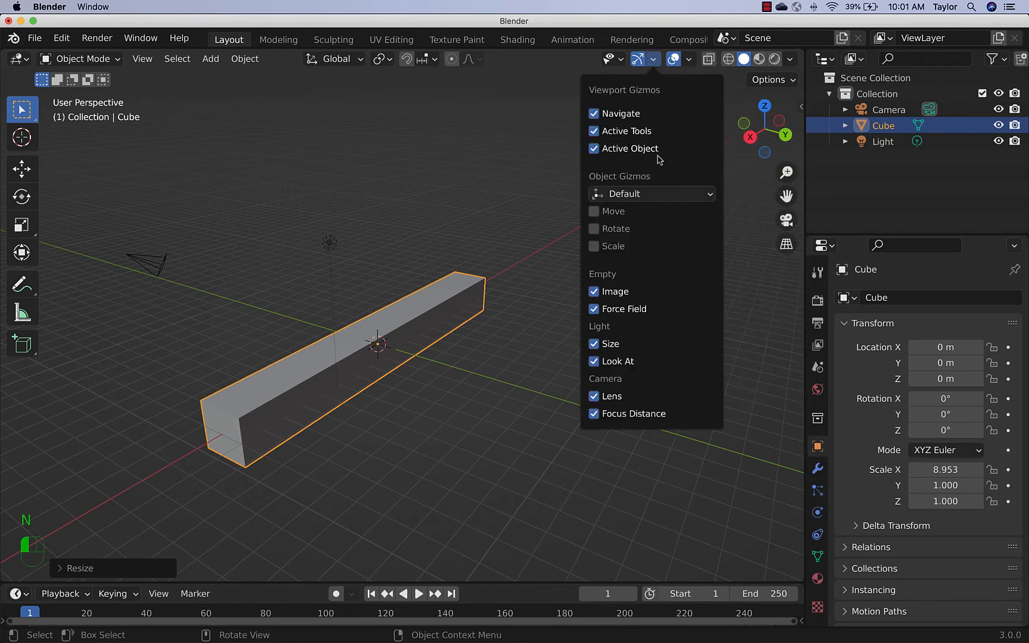
{"action": "left_click", "coordinate": [593, 211]}
{"action": "left_click", "coordinate": [593, 229]}
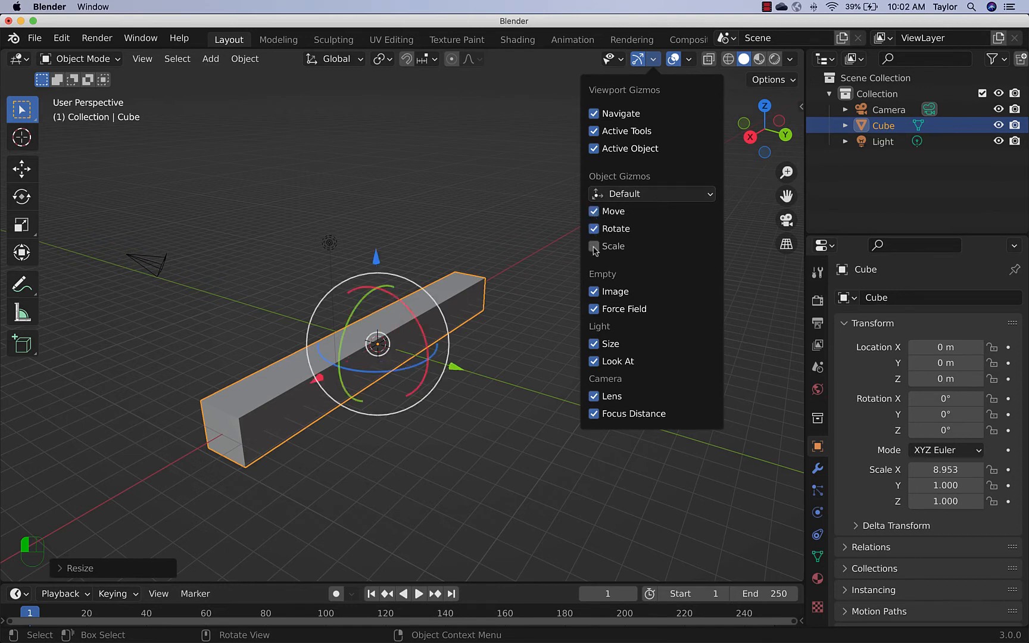
{"action": "left_click", "coordinate": [594, 246]}
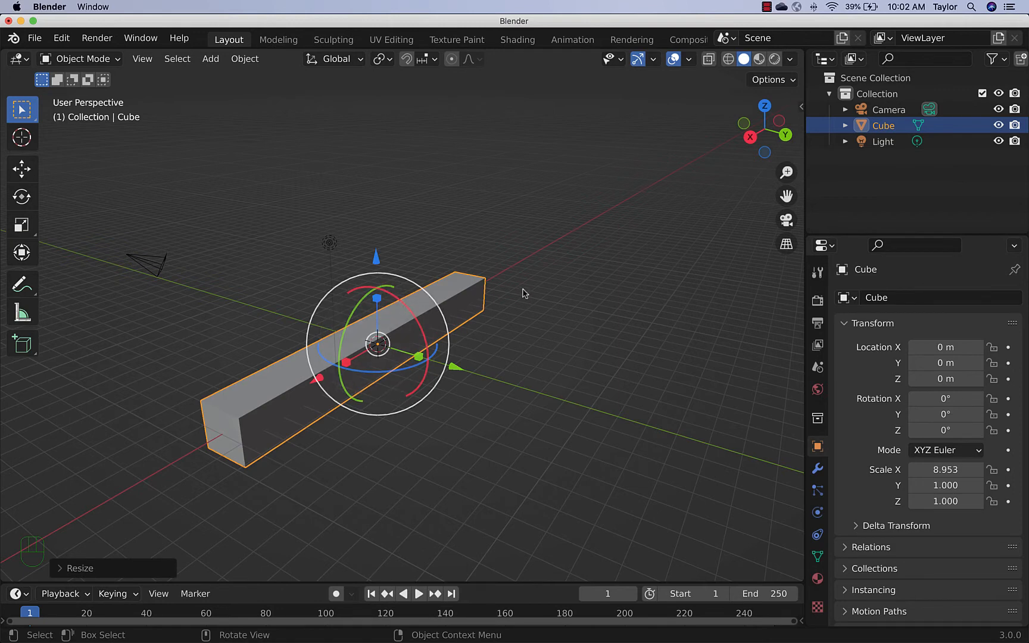
Disable the Move and Scale object gizmos, keeping only Rotate, and deselect the cube
{"action": "left_click", "coordinate": [654, 58]}
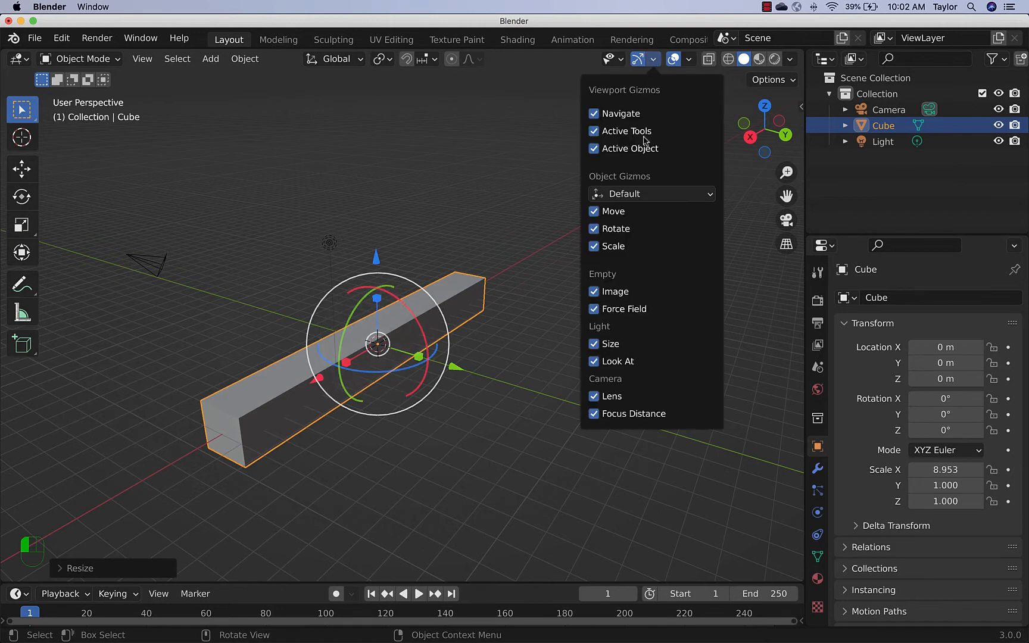
{"action": "left_click", "coordinate": [619, 212]}
{"action": "left_click", "coordinate": [622, 246]}
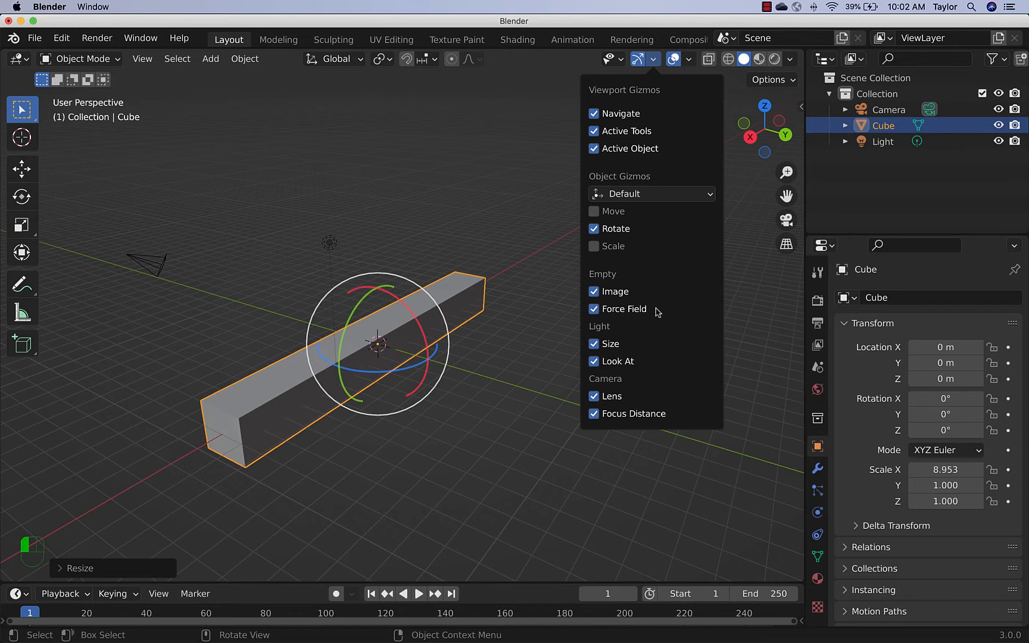
{"action": "left_click", "coordinate": [548, 360]}
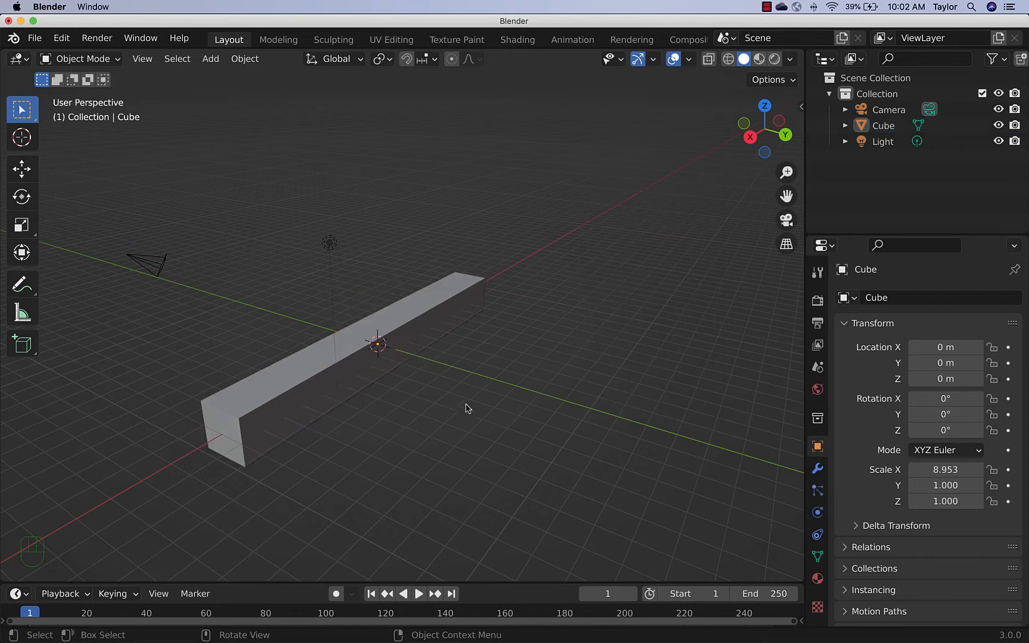
Rotate the stretched cube around its axes with the rotate gizmo to about X -45.2°, Y -35.4°, Z 23.9°, and deselect it
{"action": "left_click", "coordinate": [432, 329]}
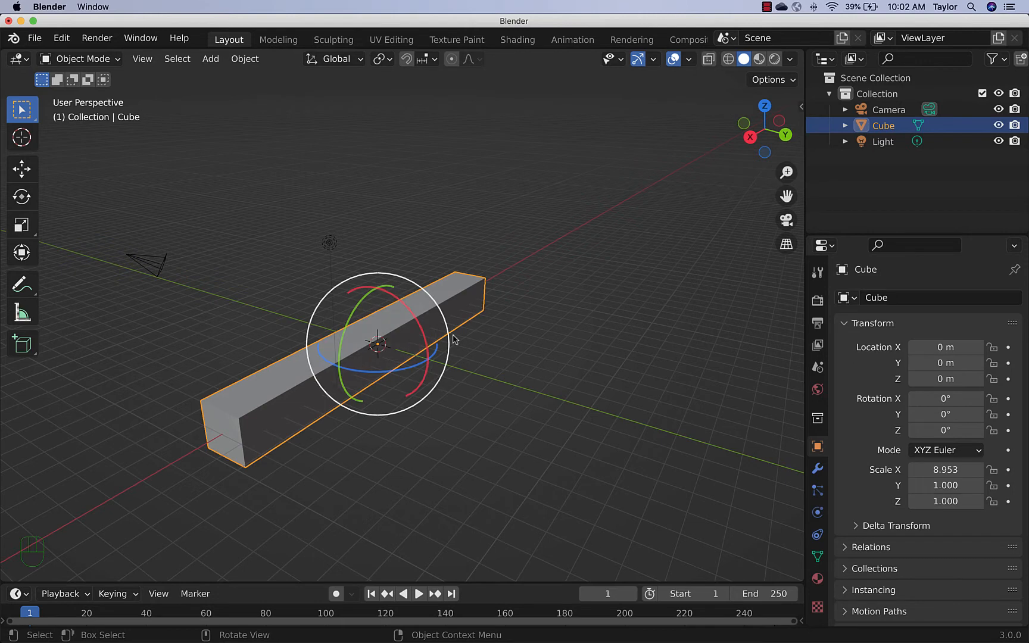
{"action": "left_click_drag", "start_coordinate": [393, 297], "coordinate": [415, 325]}
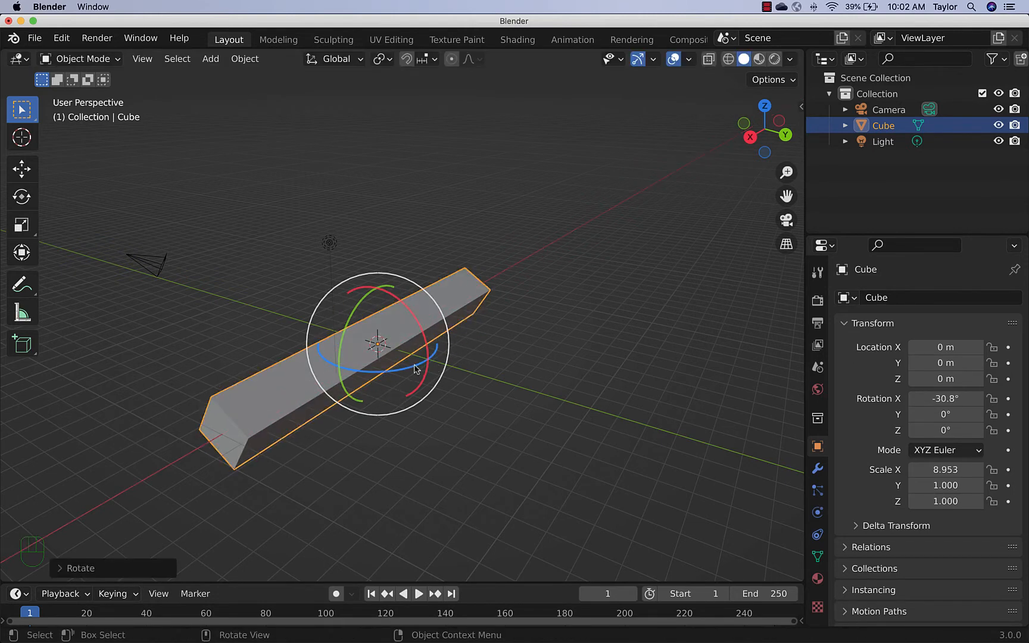
{"action": "left_click_drag", "start_coordinate": [411, 366], "coordinate": [434, 359]}
{"action": "left_click_drag", "start_coordinate": [344, 352], "coordinate": [349, 320]}
{"action": "left_click", "coordinate": [484, 353]}
{"action": "middle_click_drag", "start_coordinate": [546, 367], "coordinate": [333, 340]}
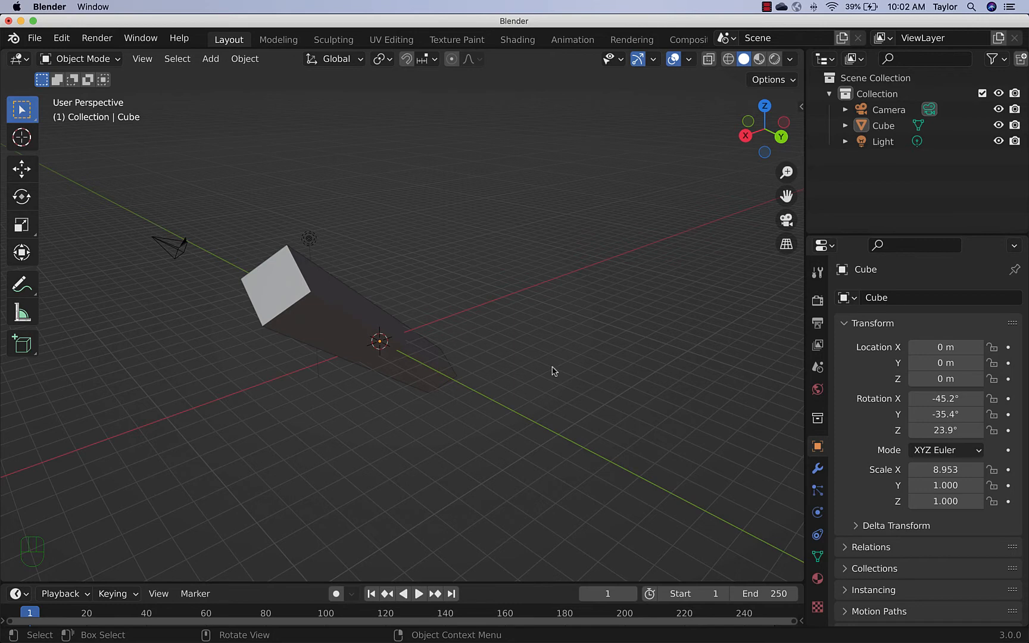
Show the sidebar's transform properties and set the cube's X, Y and Z rotation to 0°
{"action": "key", "text": "n"}
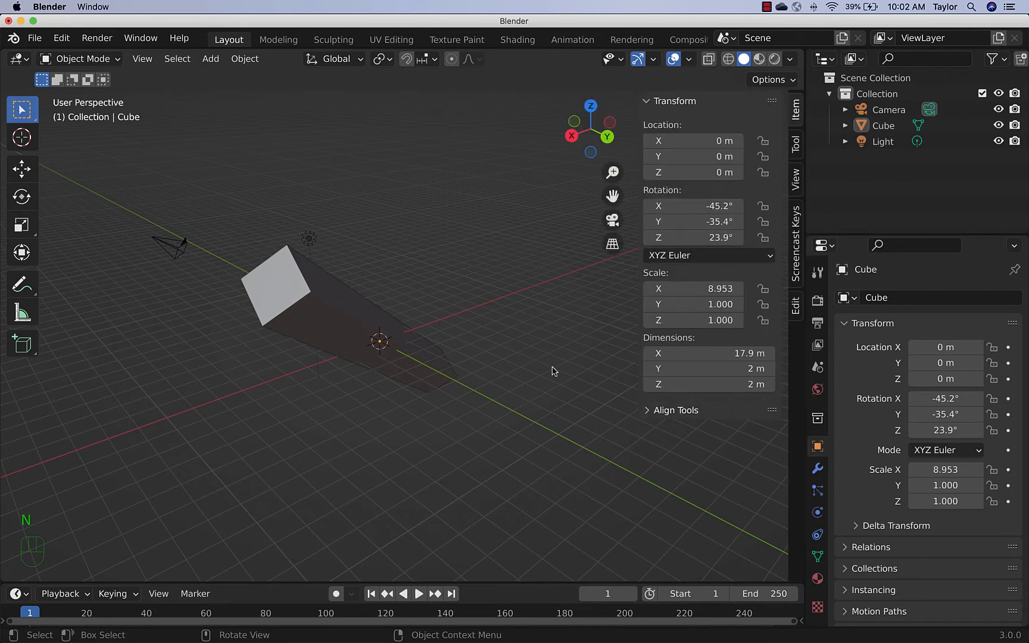
{"action": "left_click", "coordinate": [287, 281]}
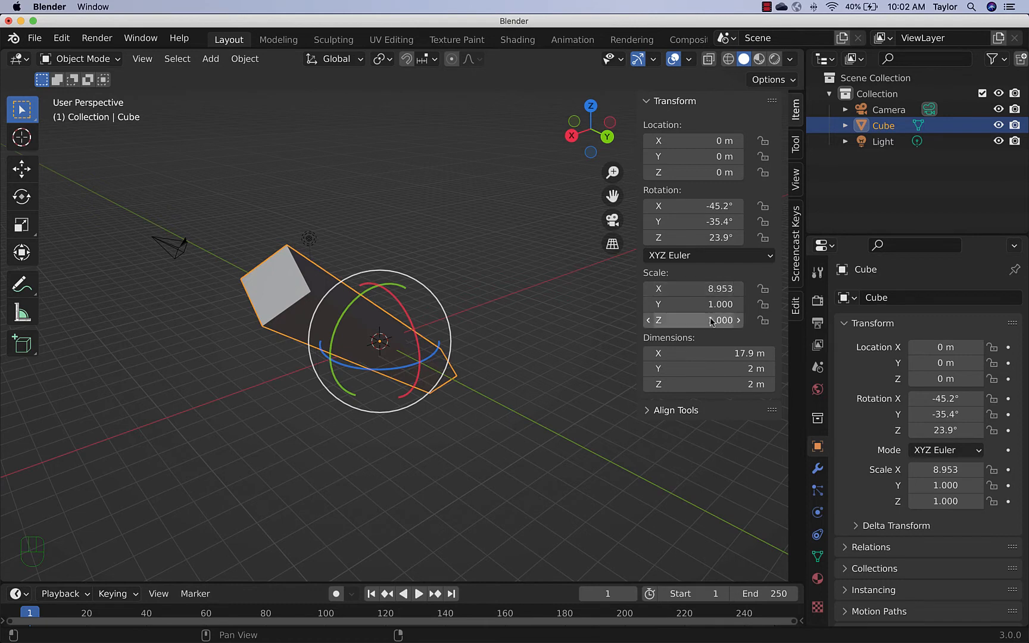
{"action": "left_click", "coordinate": [701, 206]}
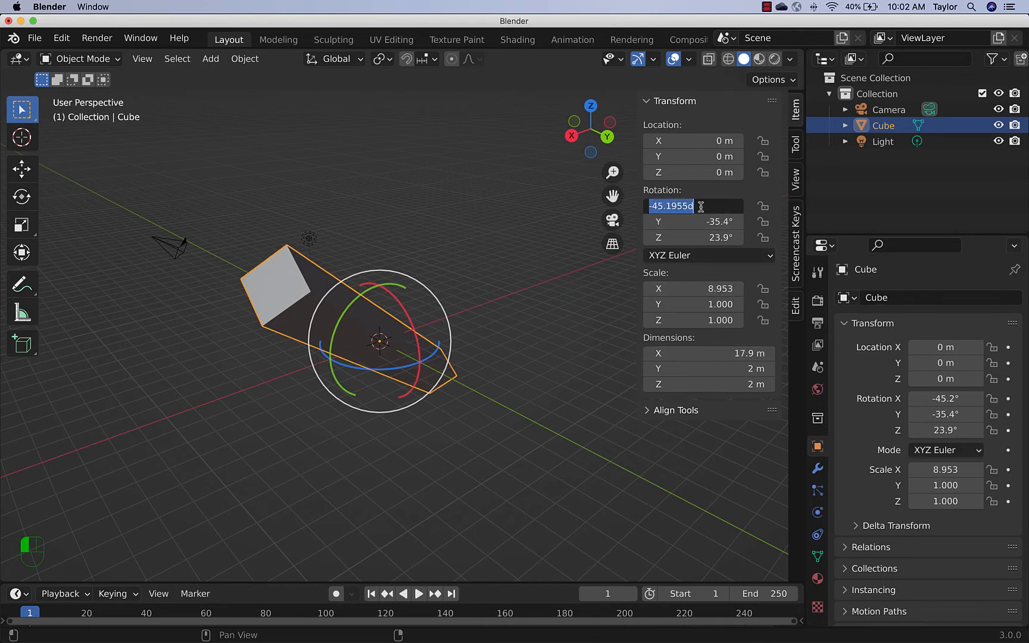
{"action": "type", "text": "0"}
{"action": "key", "text": "Tab"}
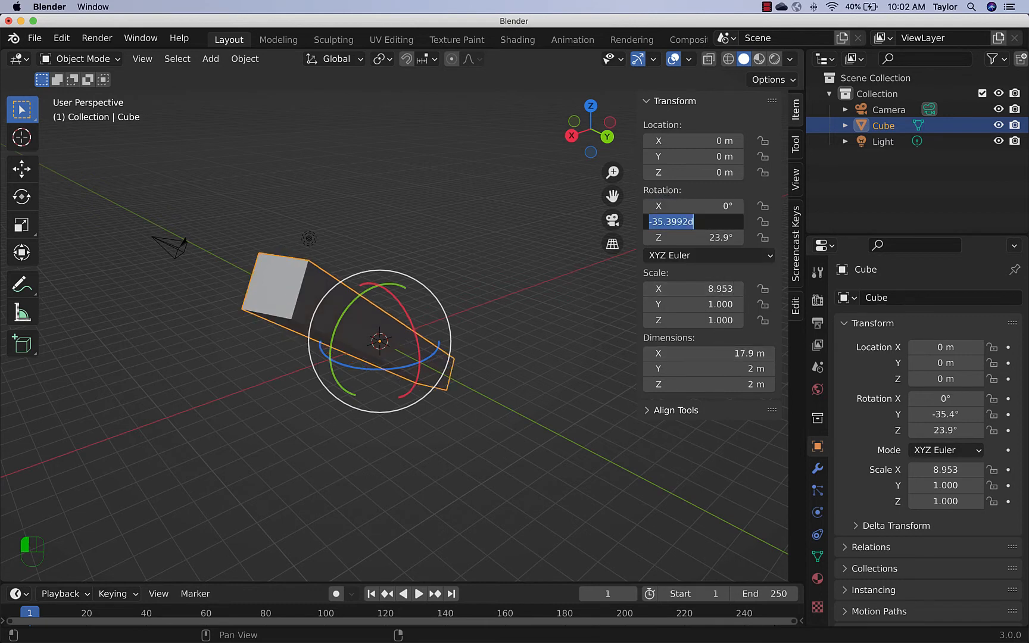
{"action": "type", "text": "0"}
{"action": "key", "text": "Tab"}
{"action": "type", "text": "0"}
{"action": "key", "text": "Tab"}
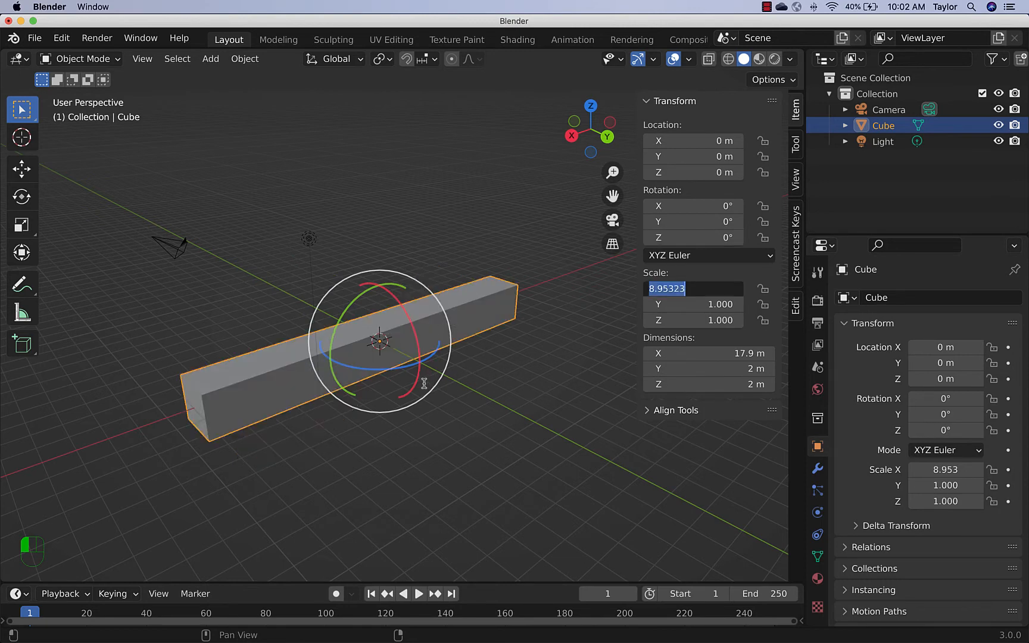
Try an X scale of 0 on the cube
{"action": "type", "text": "0"}
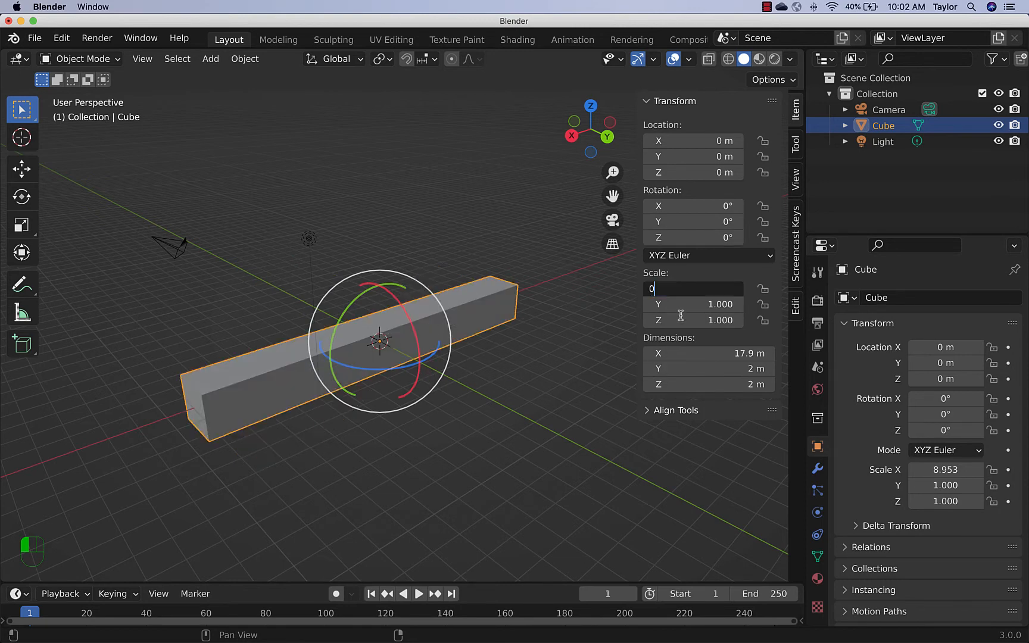
{"action": "key", "text": "Tab"}
{"action": "left_click", "coordinate": [686, 290]}
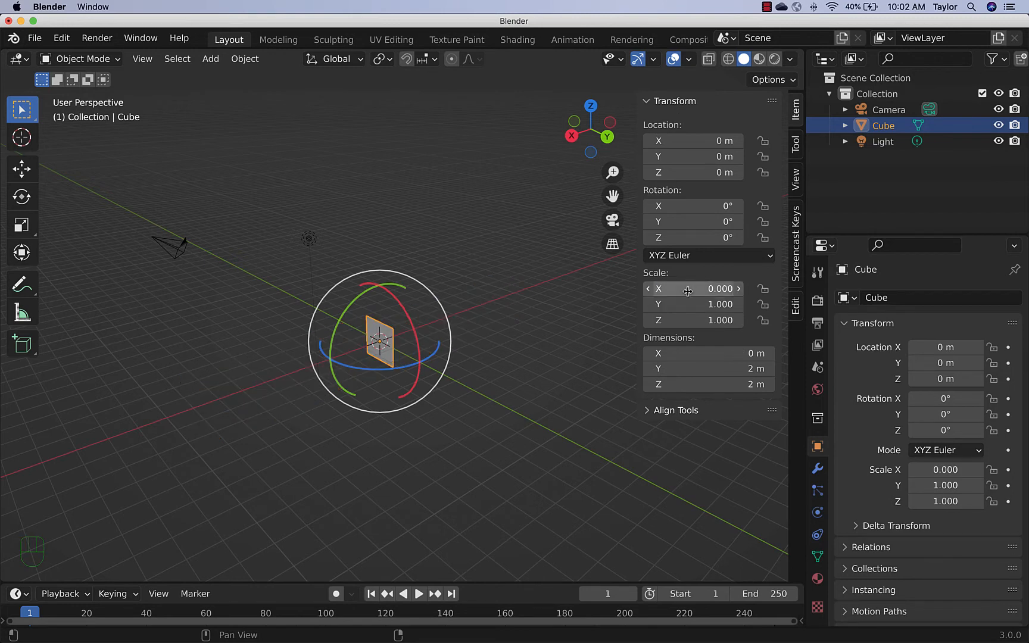
Set the cube's X scale to 1
{"action": "left_click", "coordinate": [688, 289]}
{"action": "type", "text": "1"}
{"action": "key", "text": "Tab"}
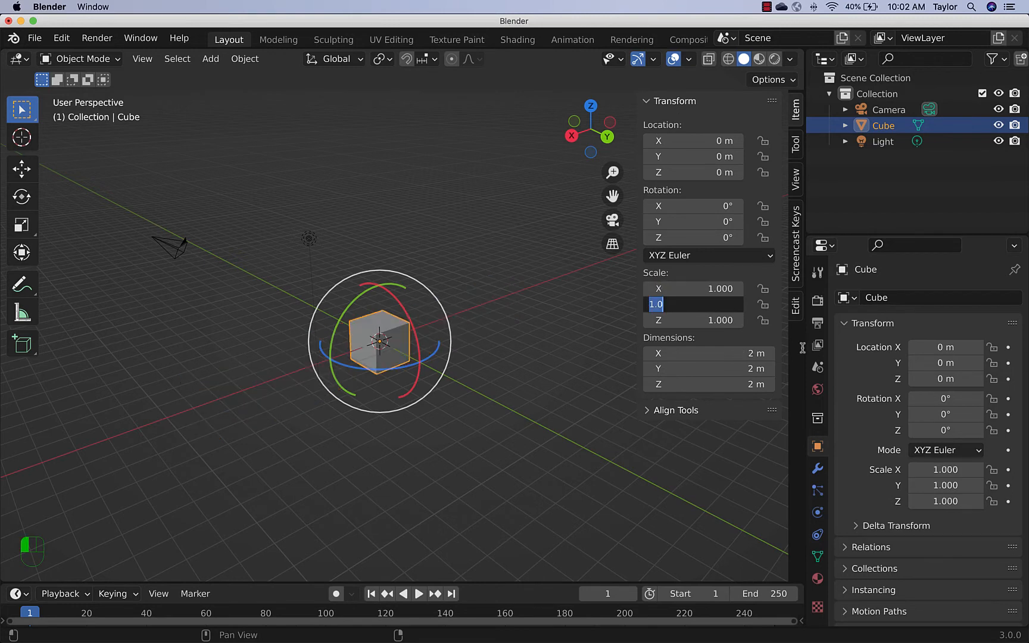
Set the cube's Y scale to 1 and finish editing its scale values
{"action": "type", "text": "1"}
{"action": "key", "text": "Tab"}
{"action": "key", "text": "Tab"}
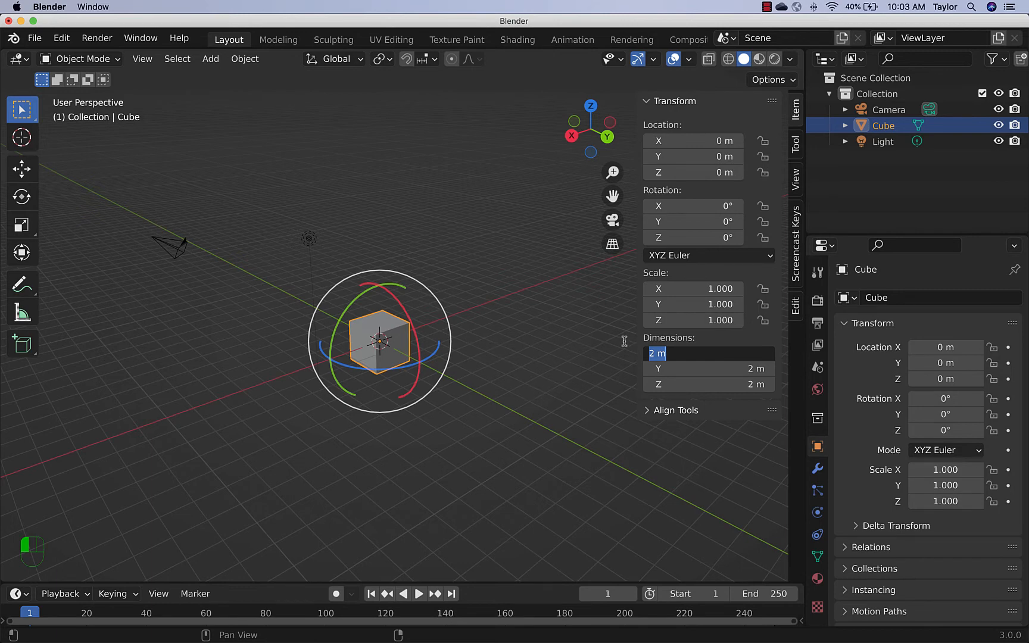
{"action": "left_click", "coordinate": [34, 115]}
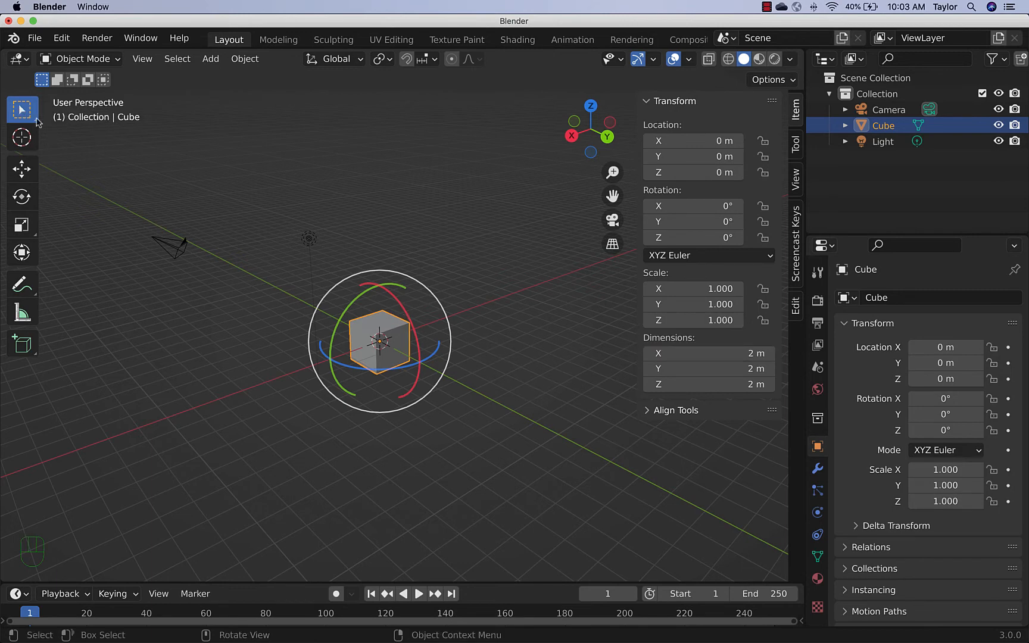
Rotate the cube freely to about X -34°, Y -38.2°, Z -19.7° and apply all its transforms
{"action": "left_click_drag", "start_coordinate": [397, 313], "coordinate": [305, 356]}
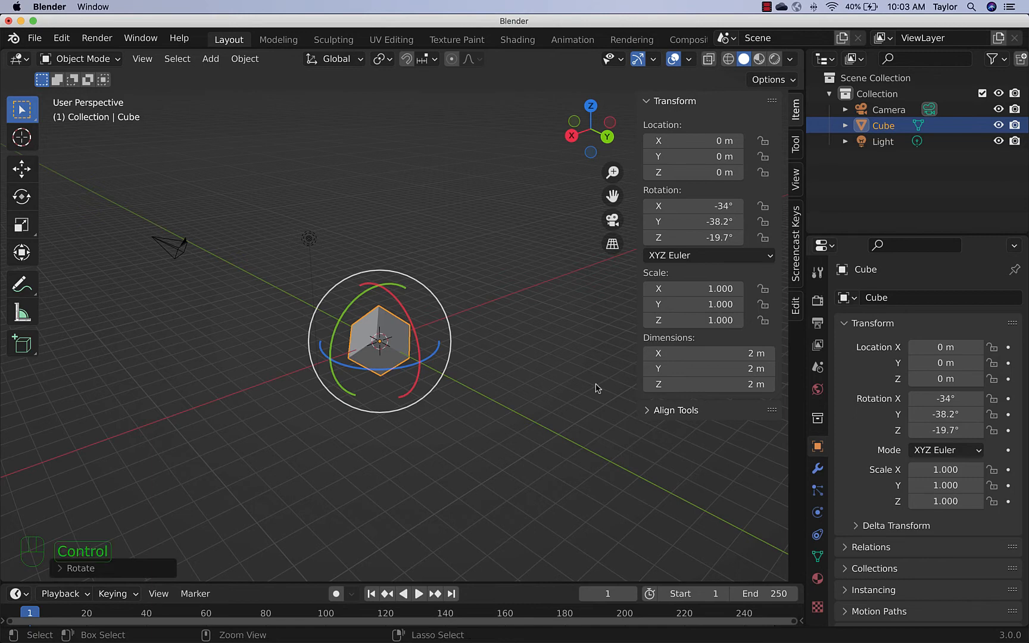
{"action": "key", "text": "ctrl+a"}
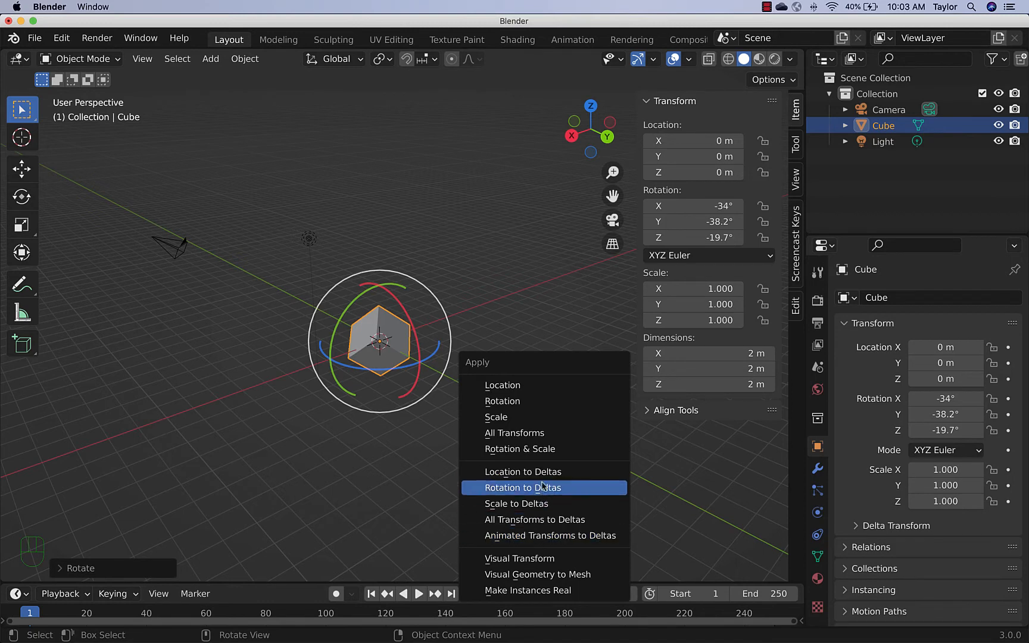
{"action": "left_click", "coordinate": [519, 434]}
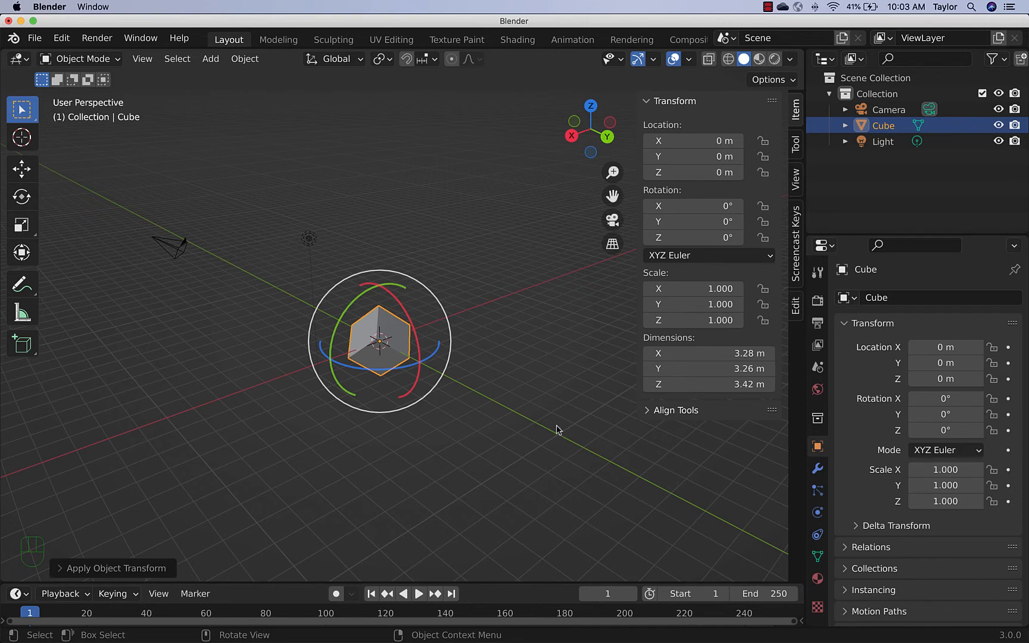
Apply all transforms to the cube once more and deselect it
{"action": "key", "text": "n"}
{"action": "key", "text": "n"}
{"action": "key", "text": "super+a"}
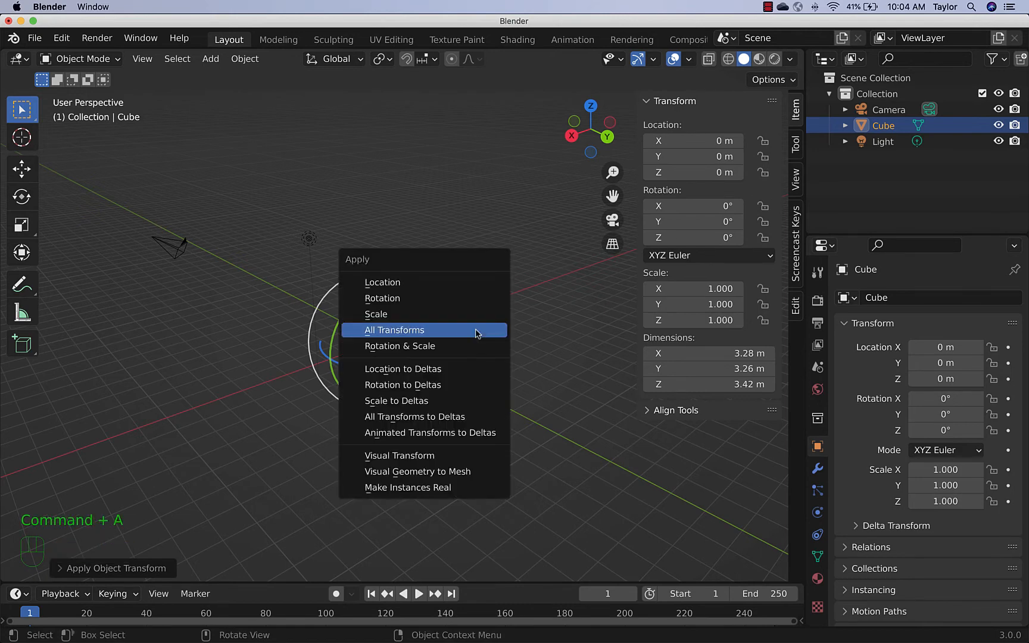
{"action": "left_click", "coordinate": [437, 330]}
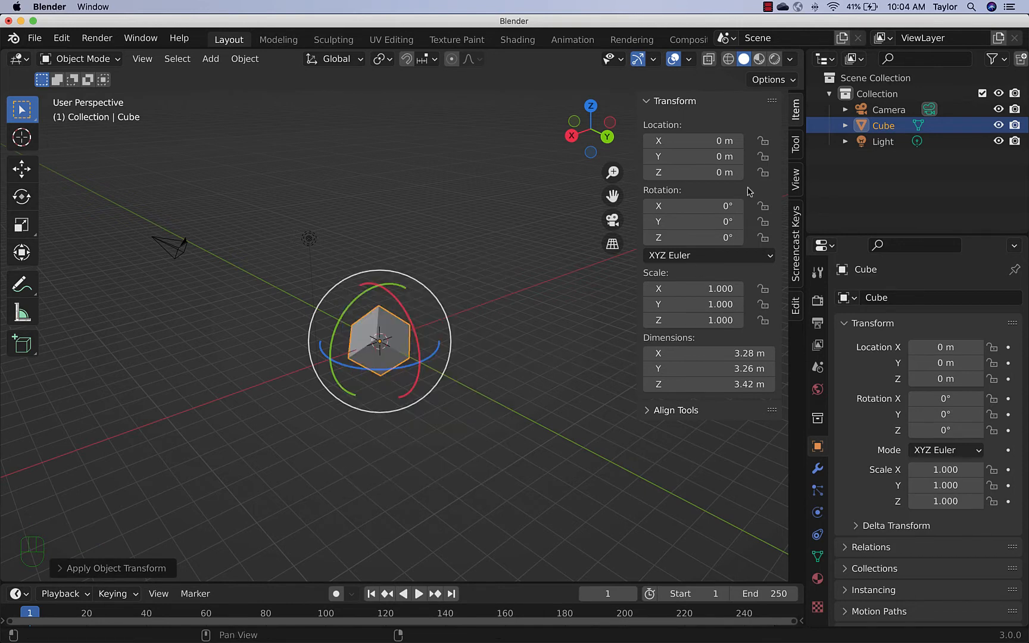
{"action": "left_click", "coordinate": [572, 362]}
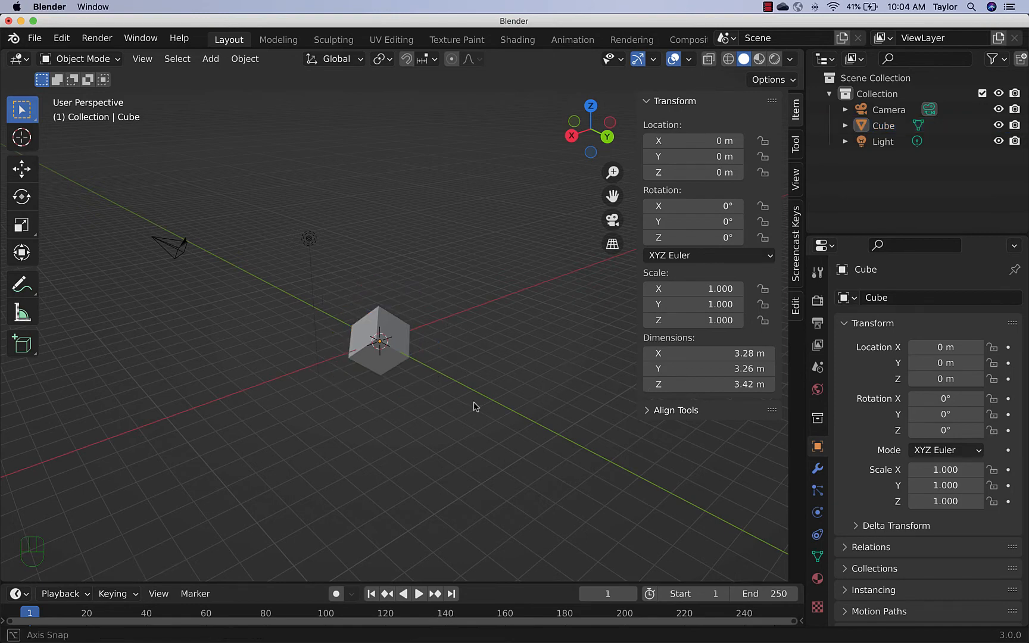
Undo the applied transforms and the free rotation of the cube
{"action": "middle_click_drag", "start_coordinate": [475, 406], "coordinate": [529, 404]}
{"action": "key", "text": "super+z"}
{"action": "key", "text": "super+z"}
{"action": "key", "text": "super+z"}
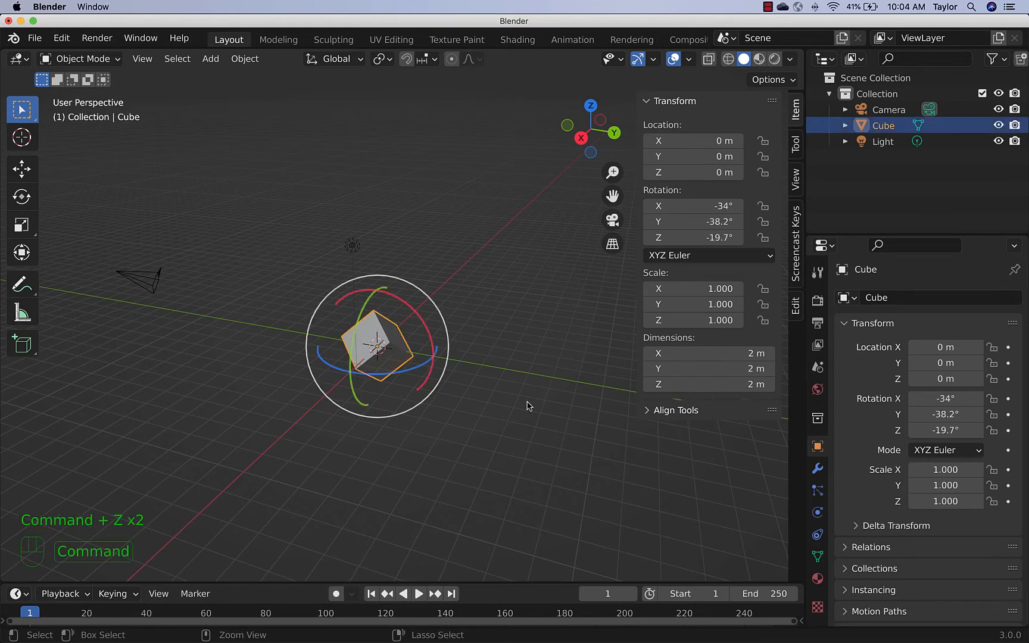
{"action": "key", "text": "super+z"}
{"action": "key", "text": "super+z"}
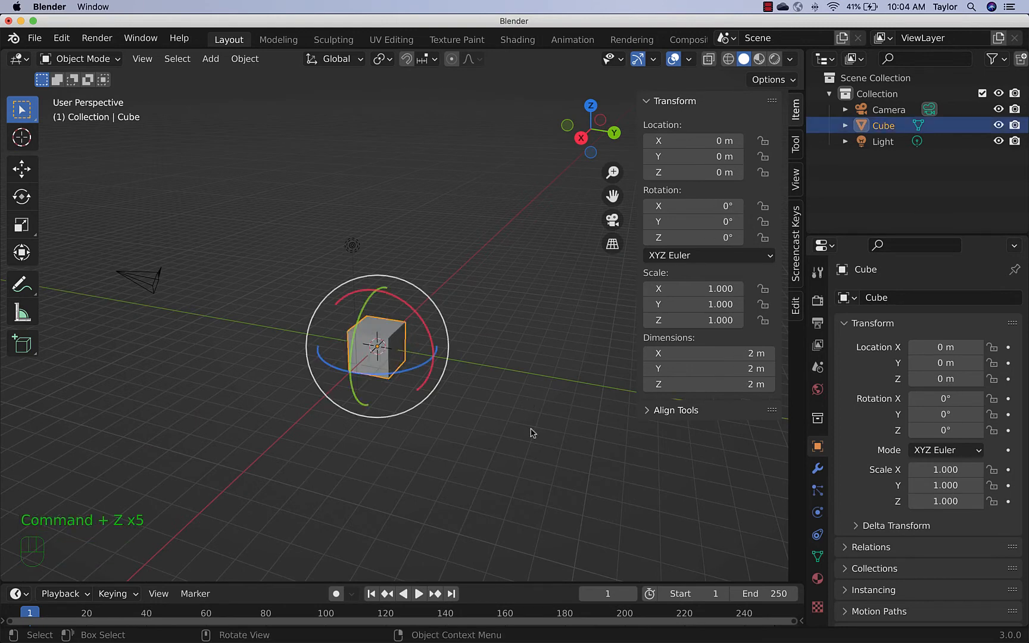
Deselect the cube and hide the sidebar
{"action": "left_click", "coordinate": [539, 428]}
{"action": "key", "text": "n"}
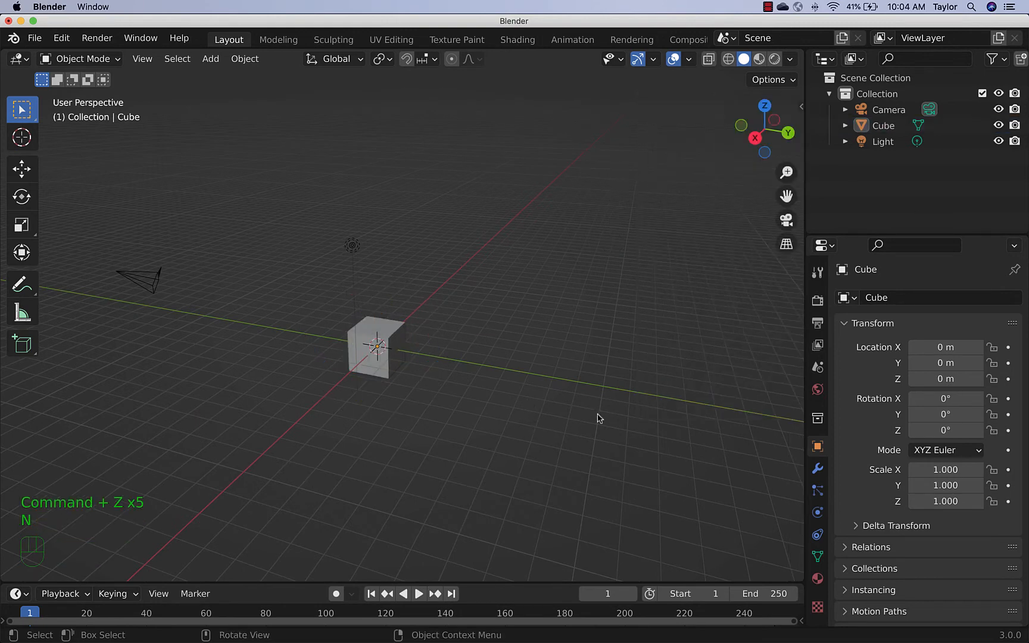
{"action": "middle_click_drag", "start_coordinate": [632, 430], "coordinate": [536, 434]}
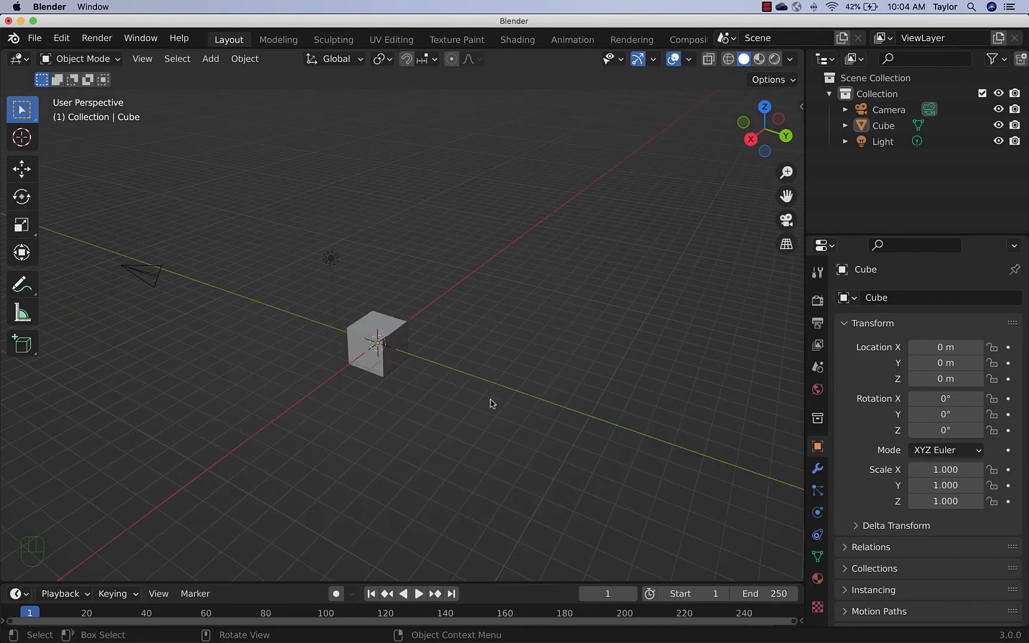
Select the cube and turn off the viewport's rotate gizmo for objects
{"action": "left_click", "coordinate": [400, 340]}
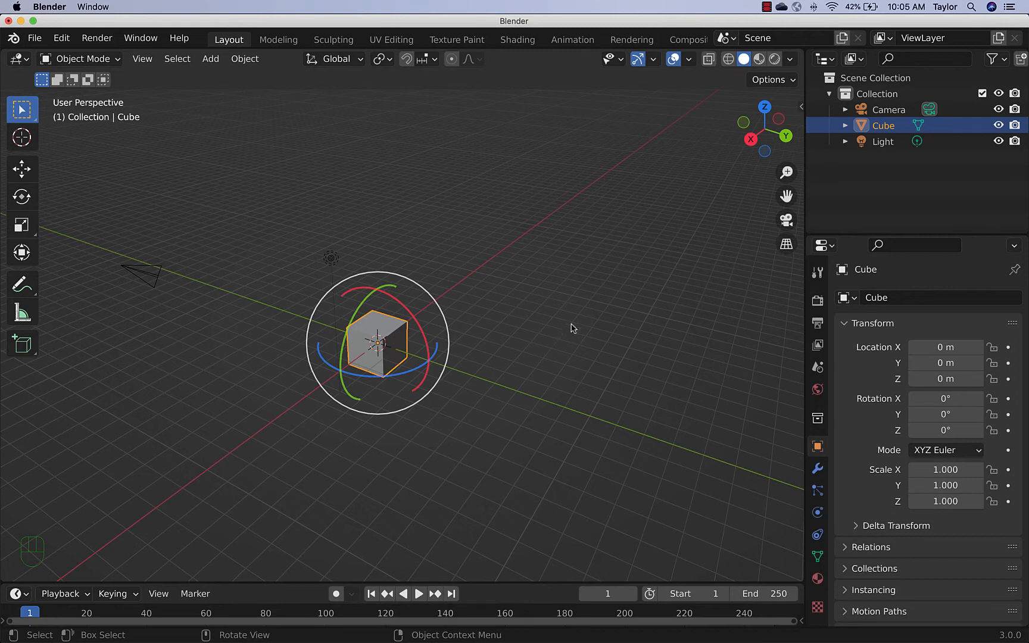
{"action": "left_click", "coordinate": [653, 58]}
{"action": "left_click", "coordinate": [612, 227]}
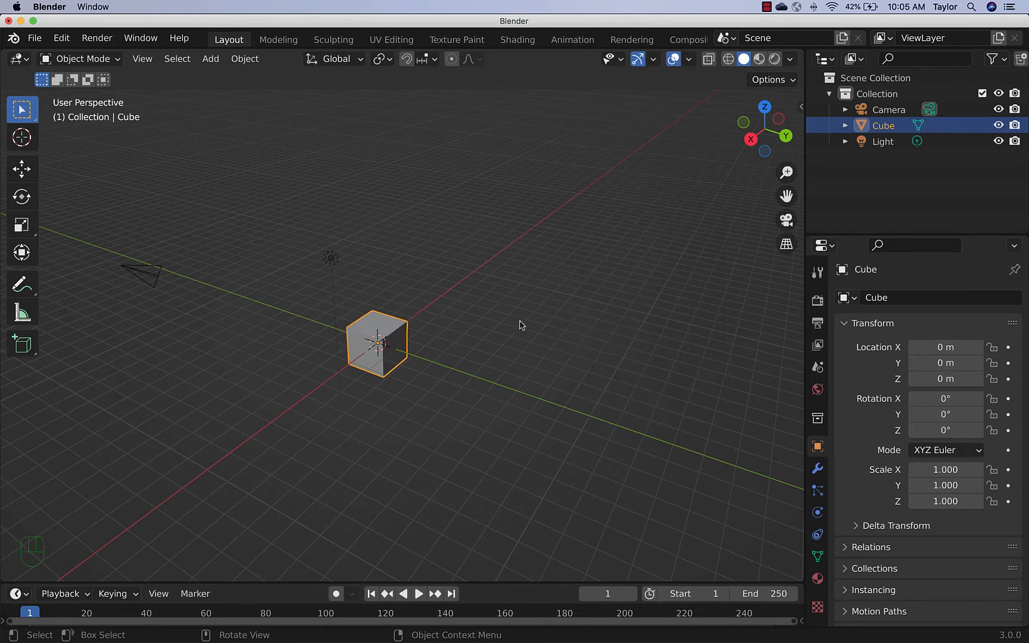
Scale the cube up uniformly to about 2.478
{"action": "key", "text": "s"}
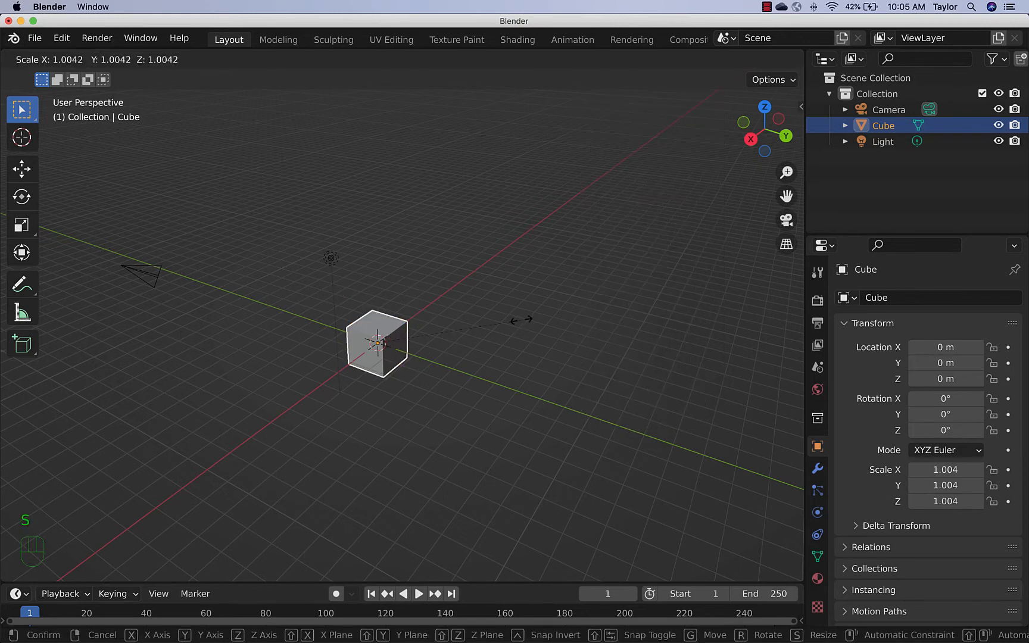
{"action": "left_click", "coordinate": [728, 281]}
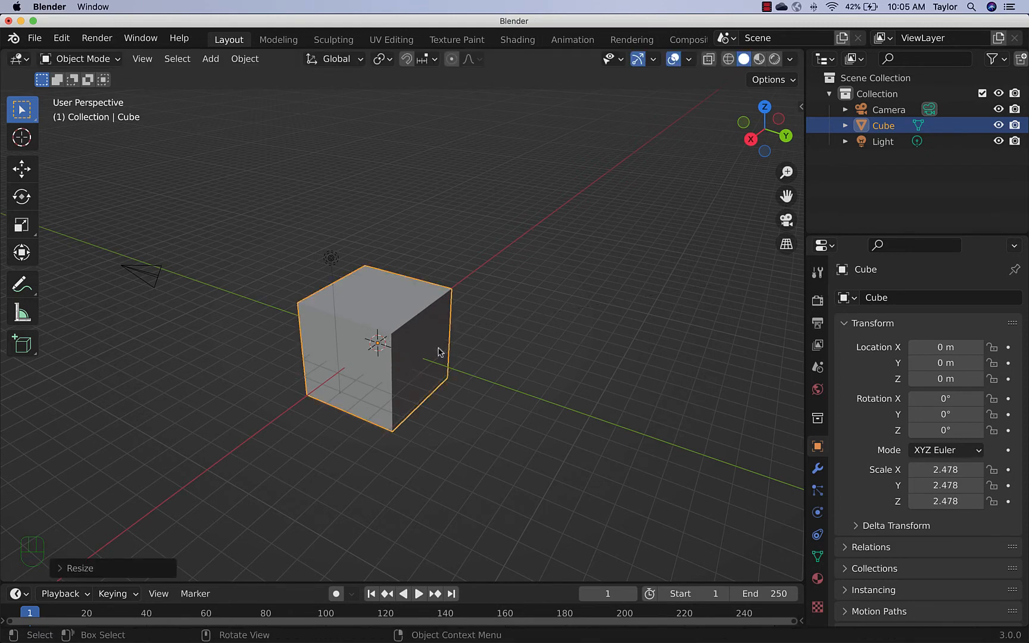
Rotate the cube 45° around the global Y axis and check its transform values in the sidebar
{"action": "key", "text": "r"}
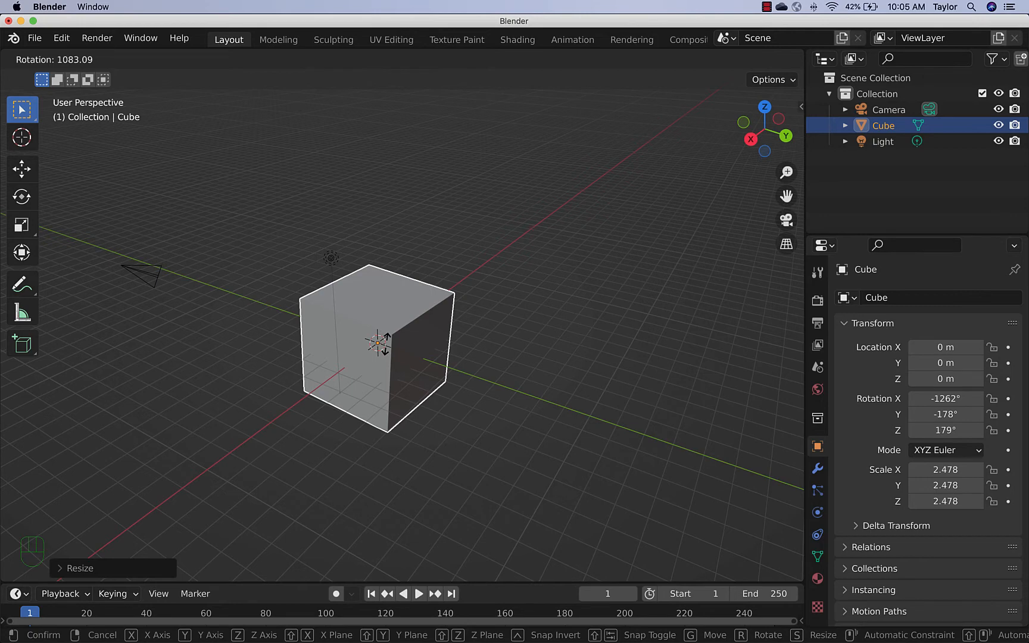
{"action": "key", "text": "Escape"}
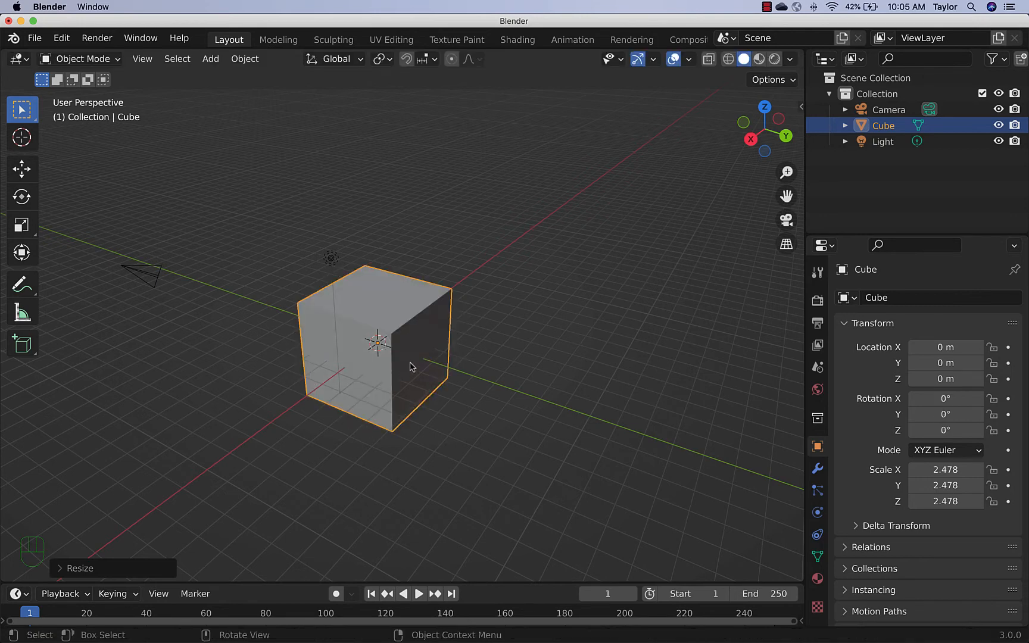
{"action": "key", "text": "r"}
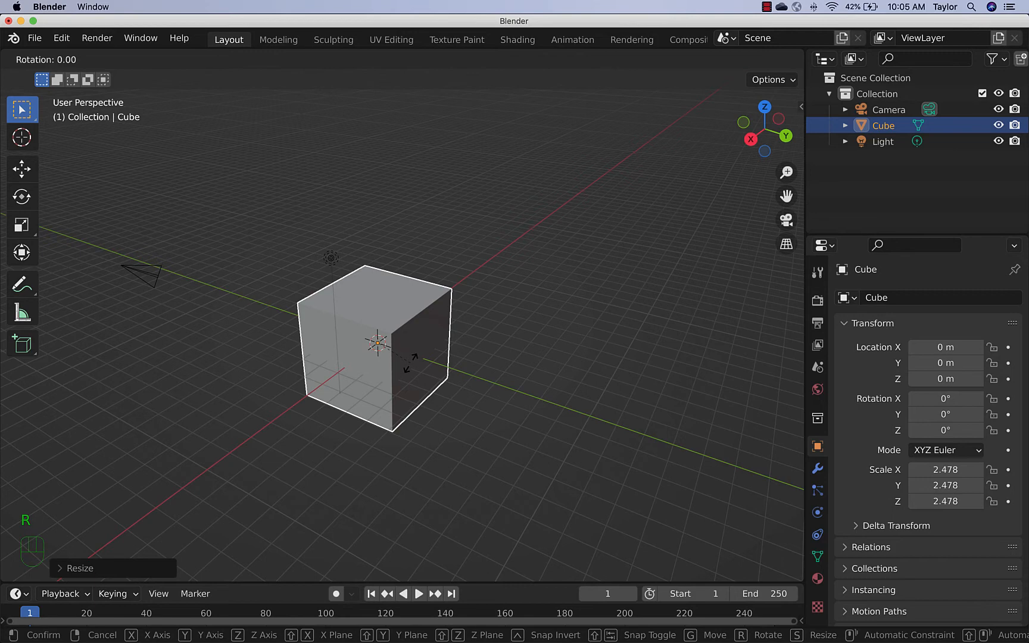
{"action": "key", "text": "y"}
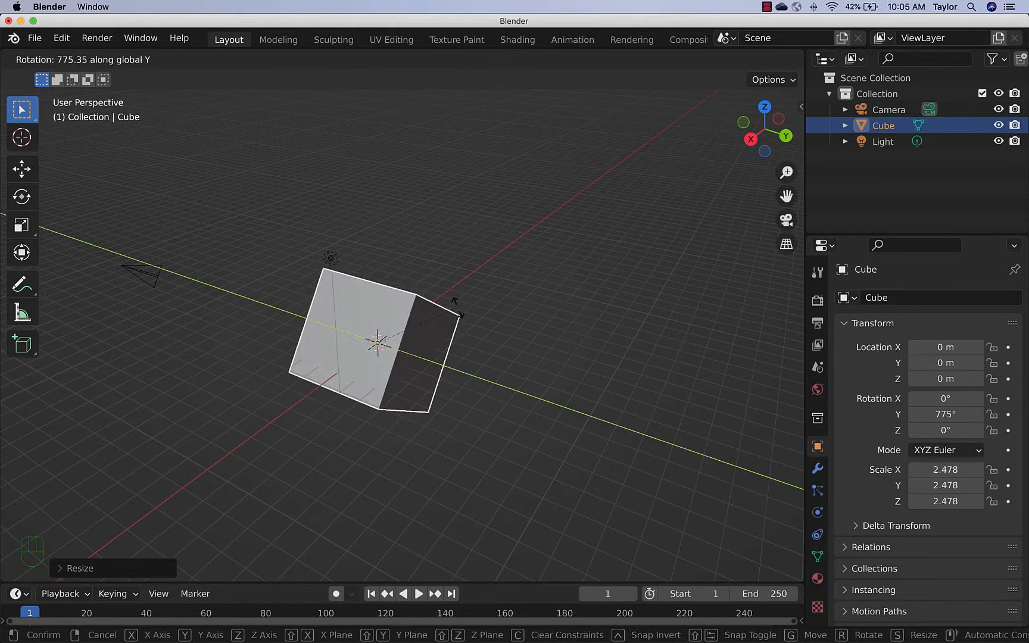
{"action": "type", "text": "45"}
{"action": "key", "text": "Return"}
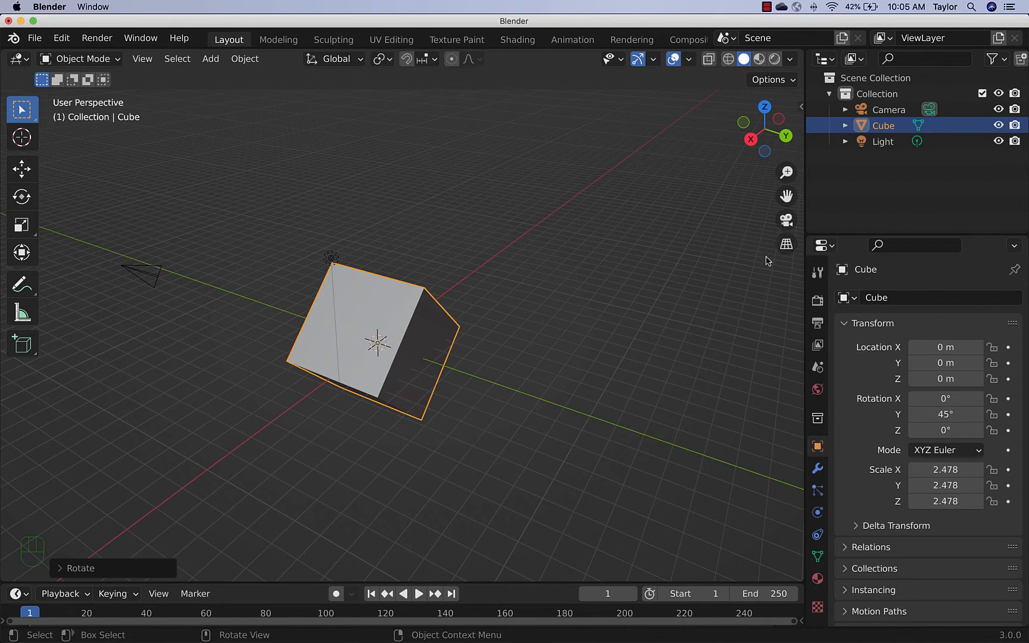
{"action": "key", "text": "n"}
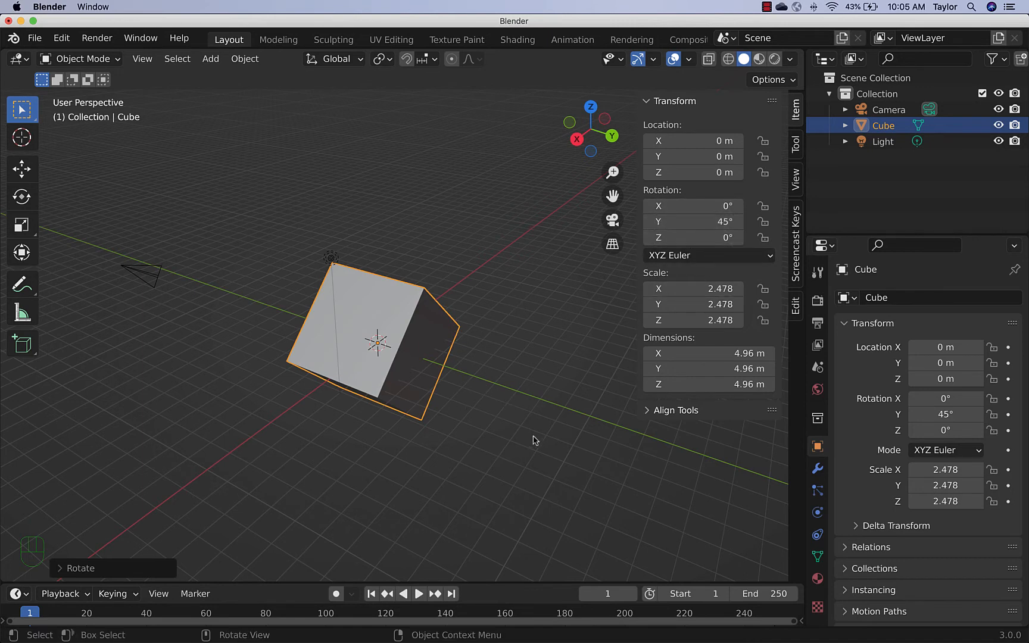
{"action": "key", "text": "n"}
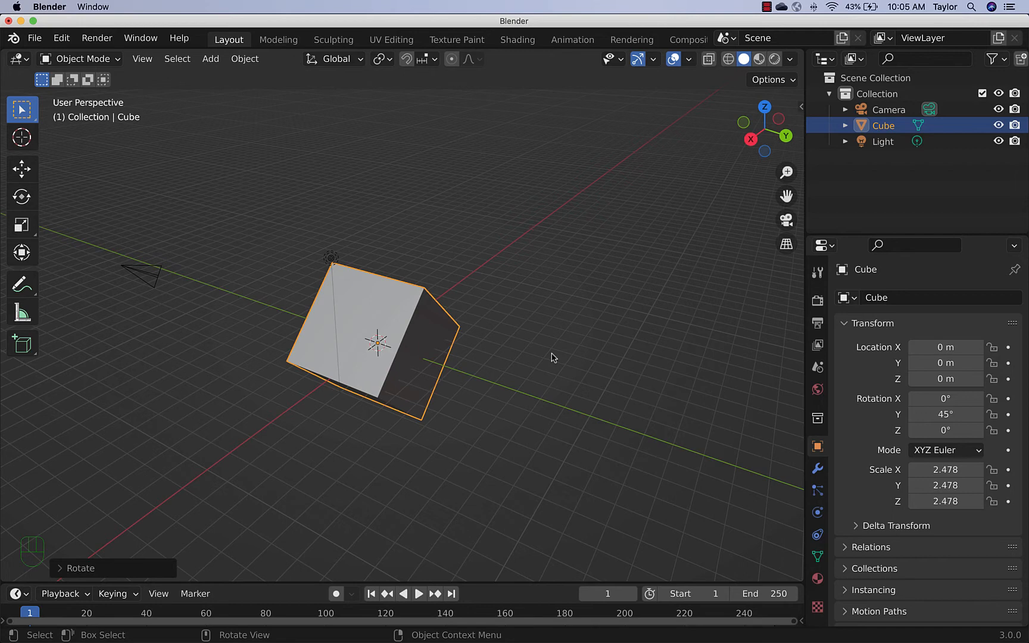
Move the cube 3 m up along the global Z axis
{"action": "key", "text": "g"}
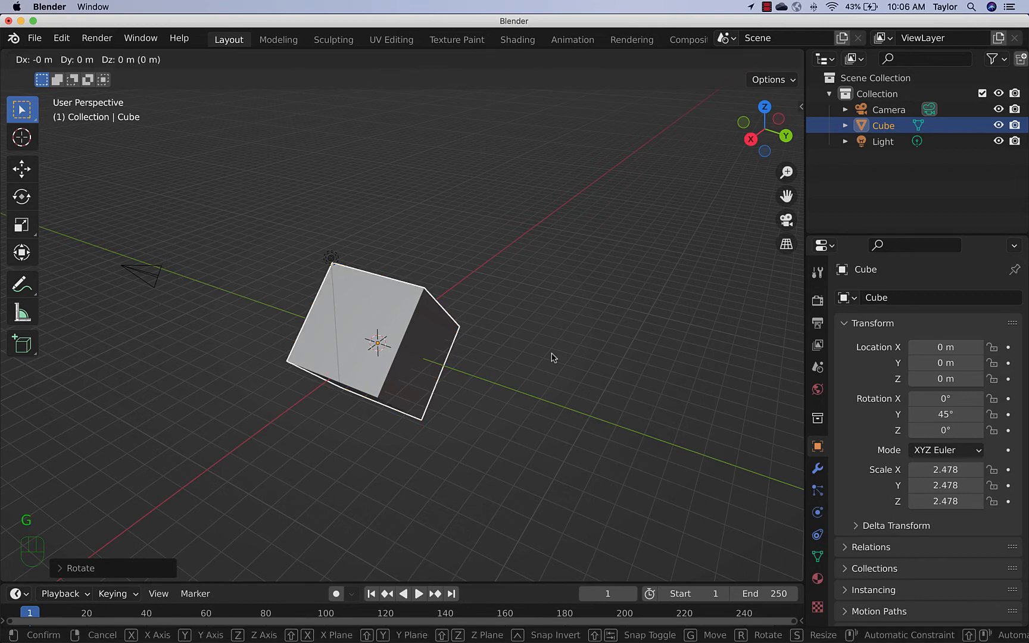
{"action": "key", "text": "z"}
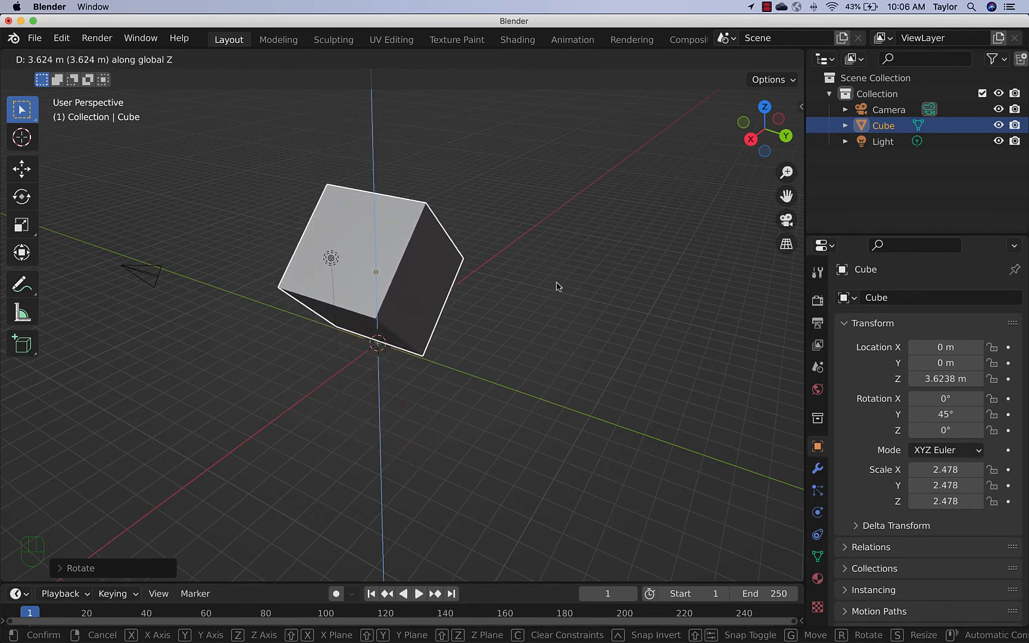
{"action": "type", "text": "3"}
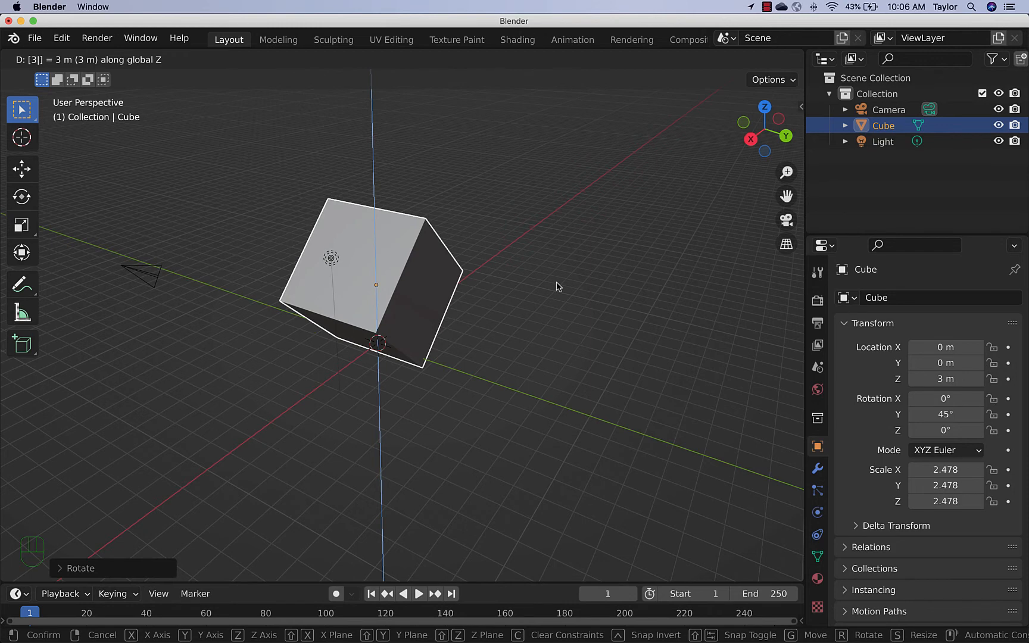
{"action": "key", "text": "Return"}
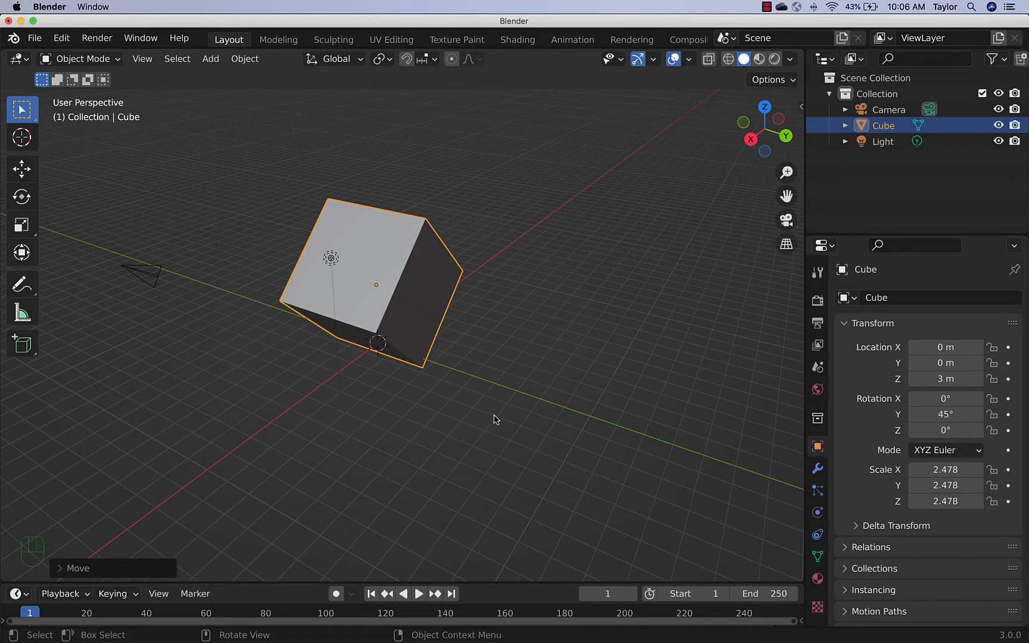
{"action": "key", "text": "shift+a"}
{"action": "mouse_move", "coordinate": [493, 419]}
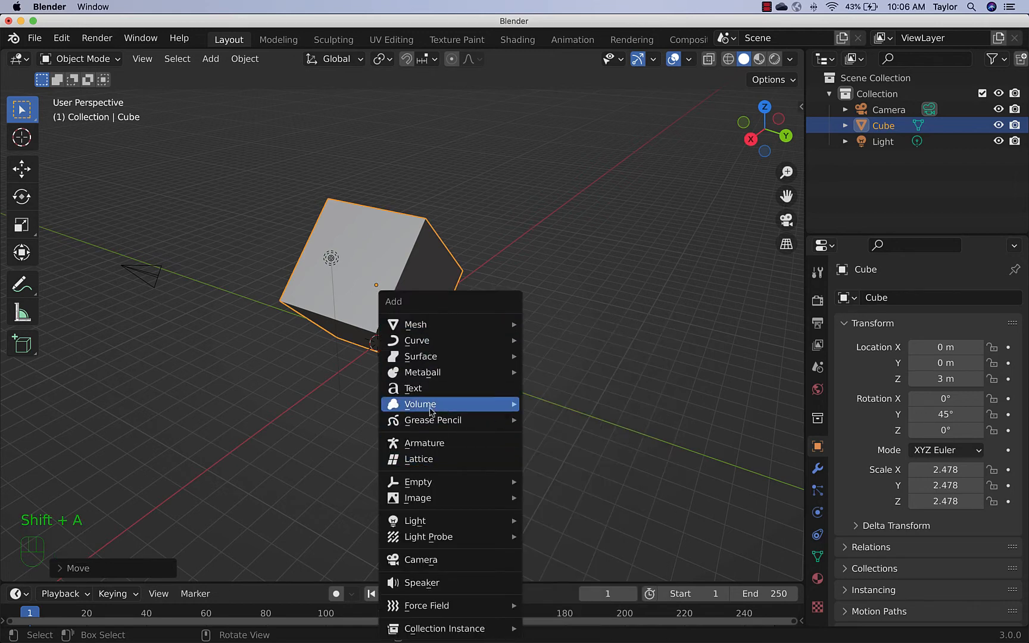
{"action": "left_click", "coordinate": [307, 422]}
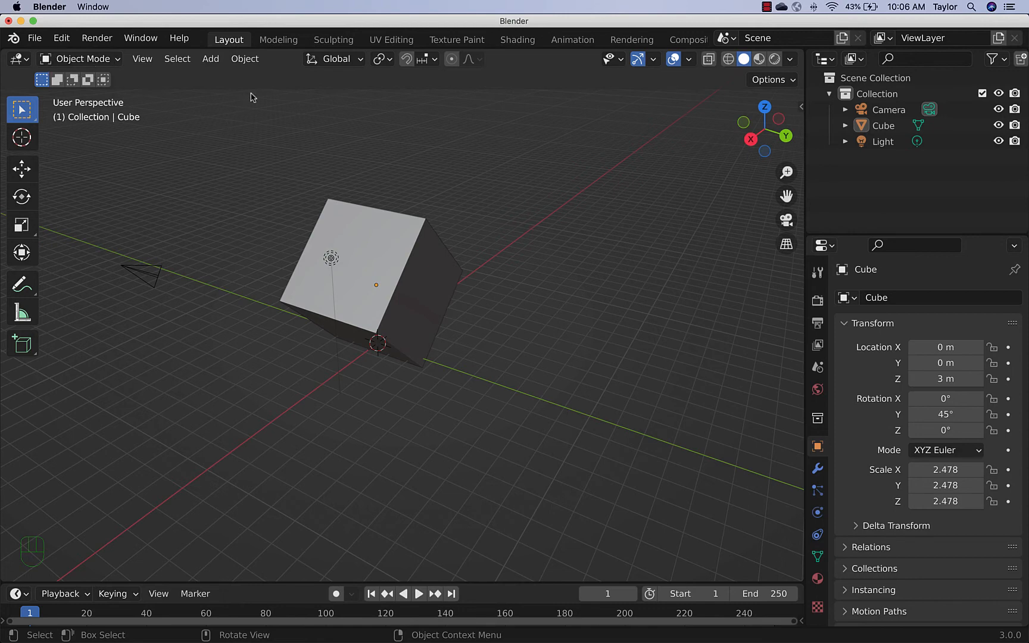
Add a UV sphere mesh to the scene
{"action": "left_click", "coordinate": [210, 58]}
{"action": "mouse_move", "coordinate": [229, 84]}
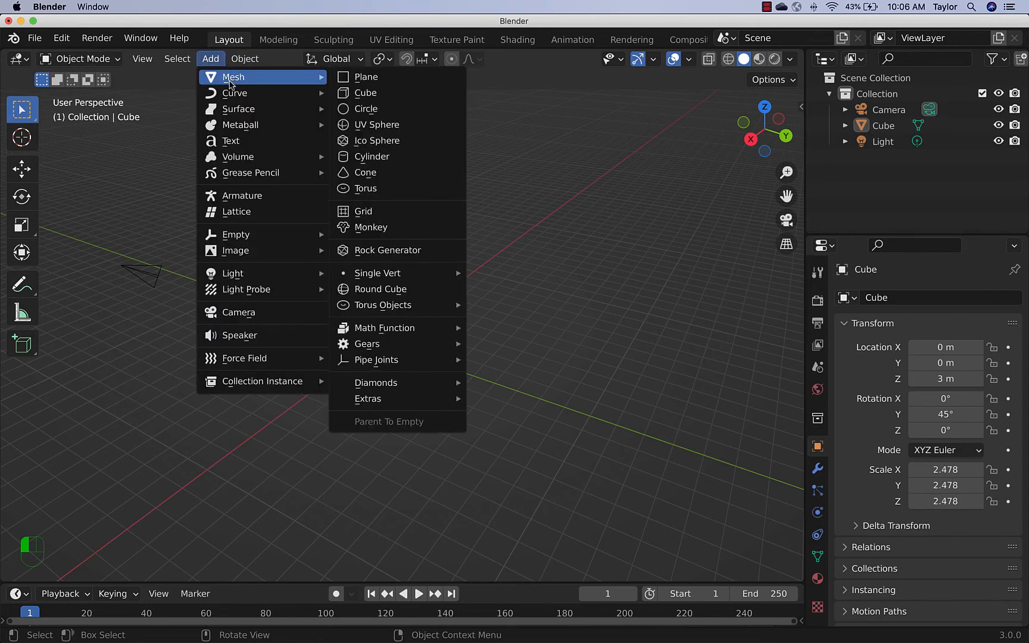
{"action": "left_click", "coordinate": [391, 126]}
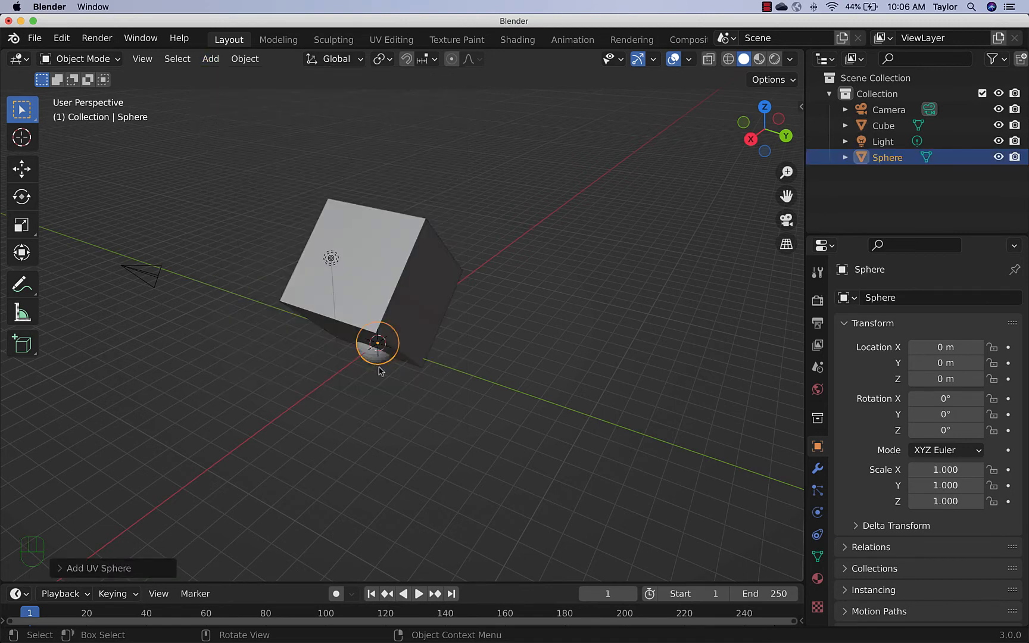
Scale the sphere uniformly to about 3.082 and move it beside the cube, to about X -2.96 m, Y 2.2 m, Z 2.29 m
{"action": "key", "text": "s"}
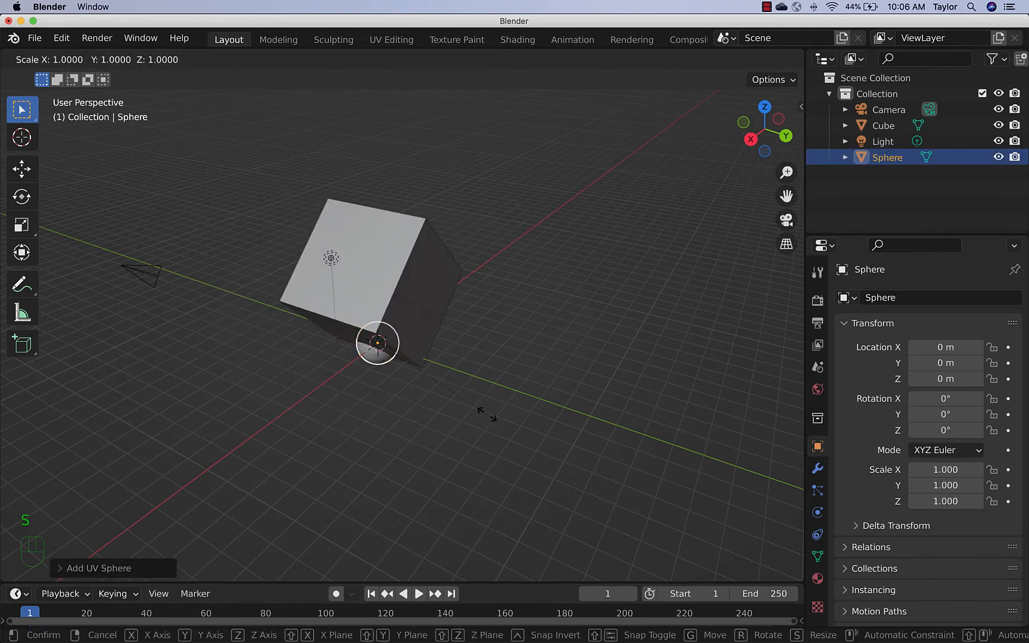
{"action": "left_click", "coordinate": [746, 504]}
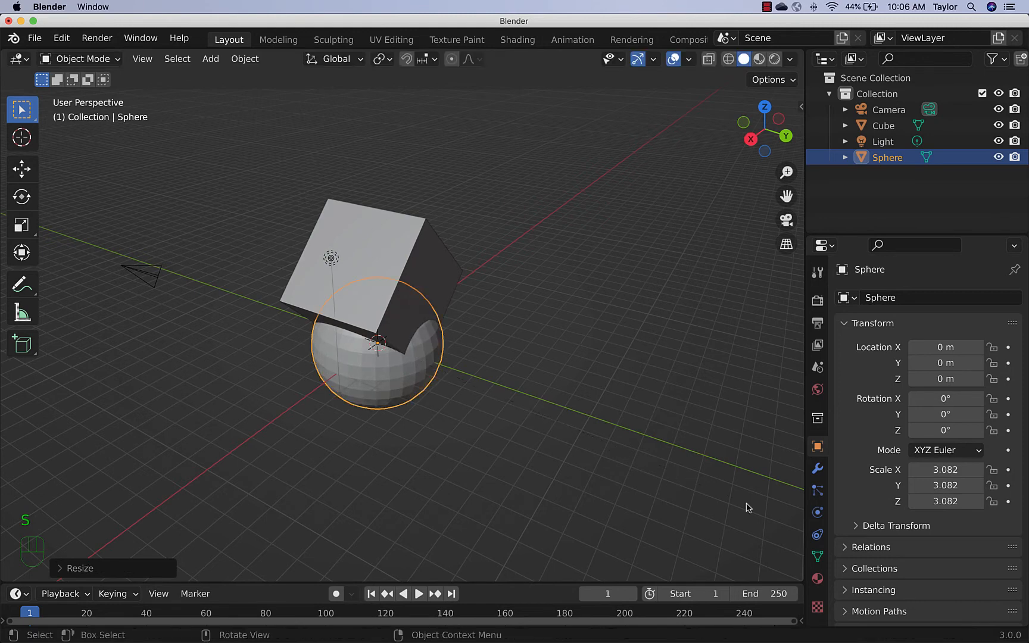
{"action": "key", "text": "g"}
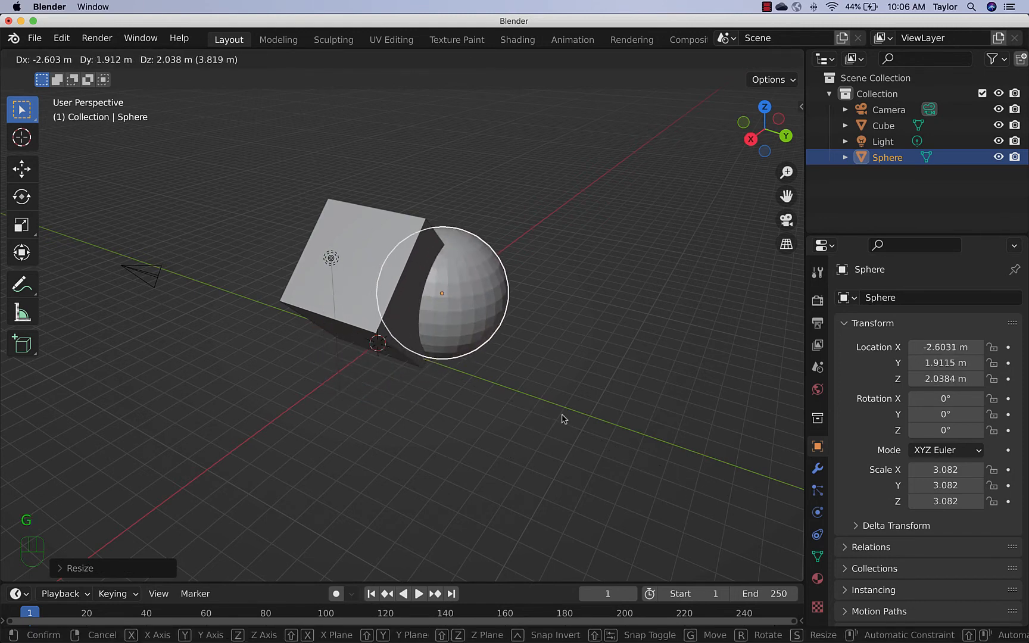
{"action": "left_click", "coordinate": [573, 414]}
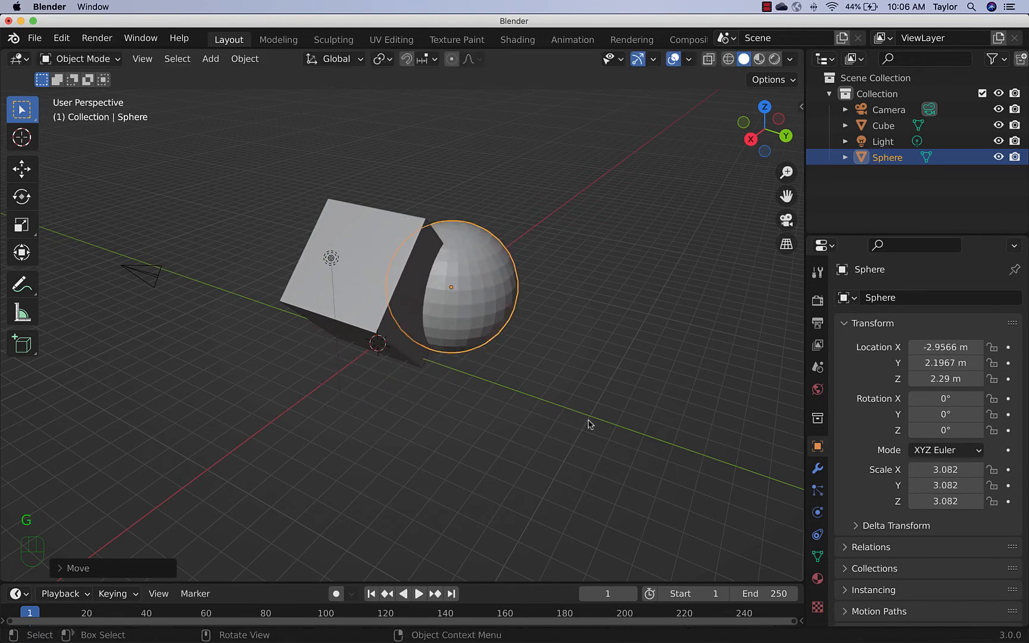
{"action": "middle_click_drag", "start_coordinate": [595, 440], "coordinate": [396, 401]}
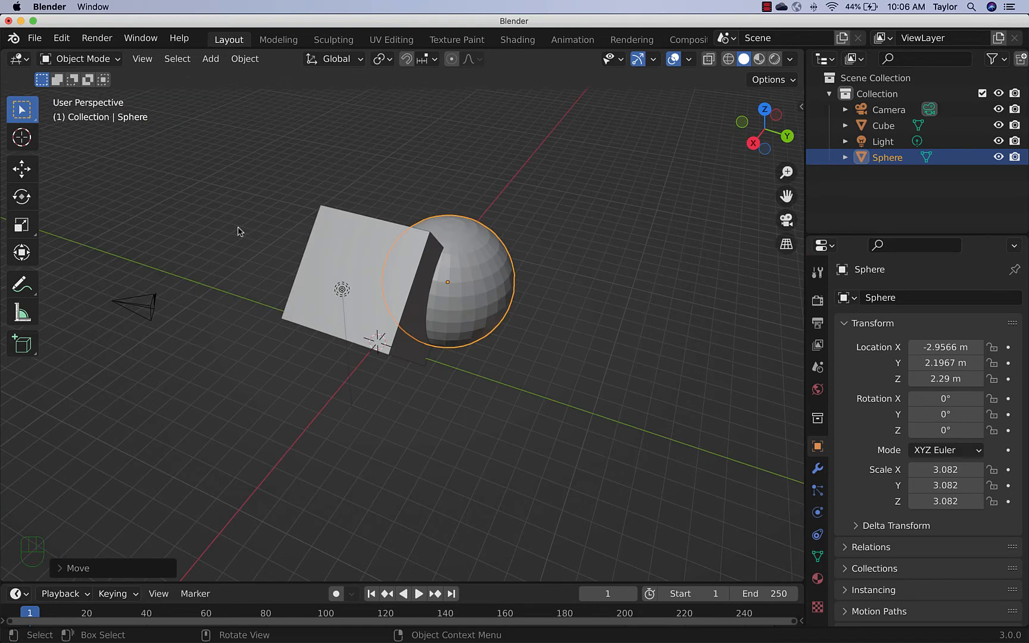
{"action": "left_click", "coordinate": [211, 58]}
{"action": "mouse_move", "coordinate": [227, 84]}
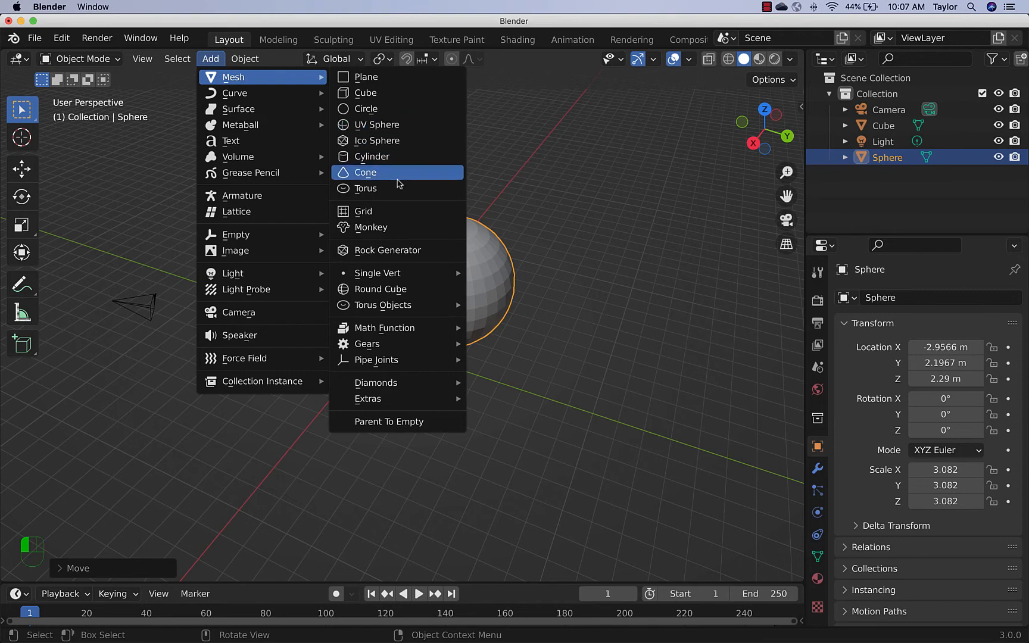
{"action": "middle_click_drag", "start_coordinate": [584, 360], "coordinate": [454, 339]}
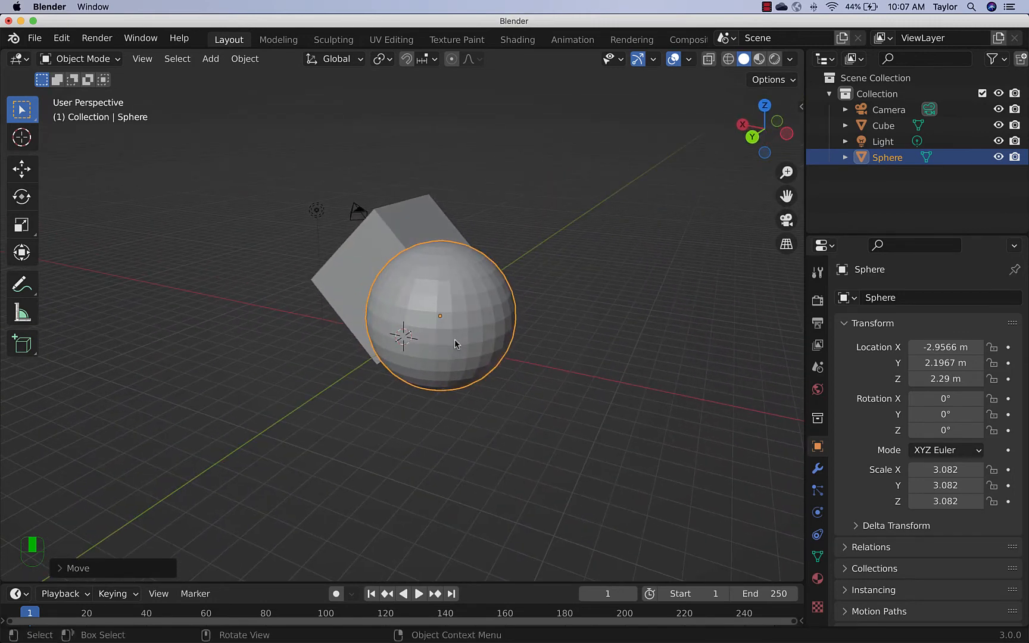
{"action": "left_click", "coordinate": [617, 344]}
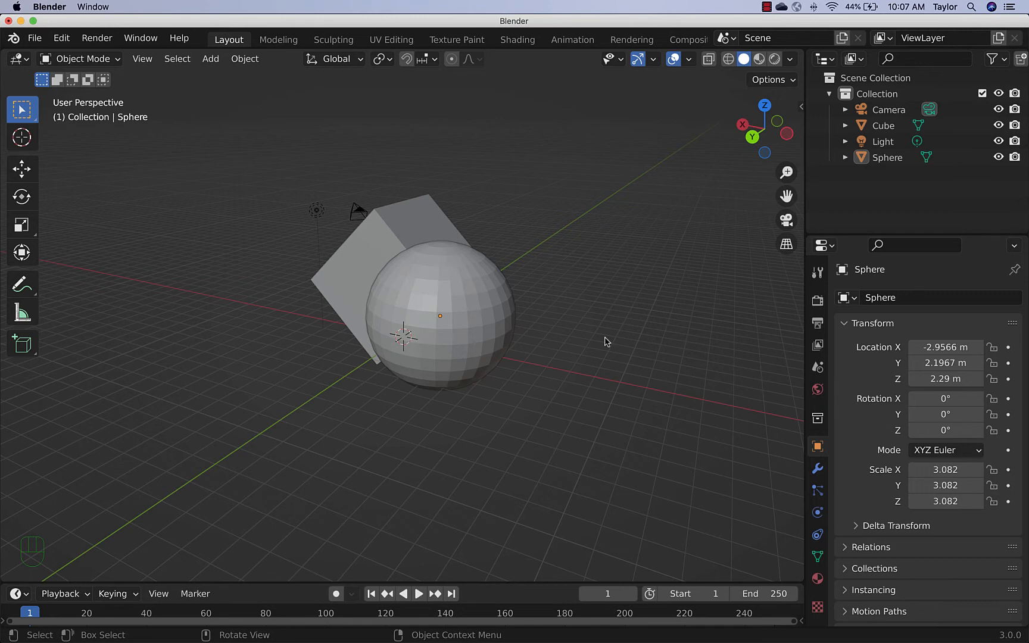
{"action": "middle_click_drag", "start_coordinate": [598, 372], "coordinate": [667, 361]}
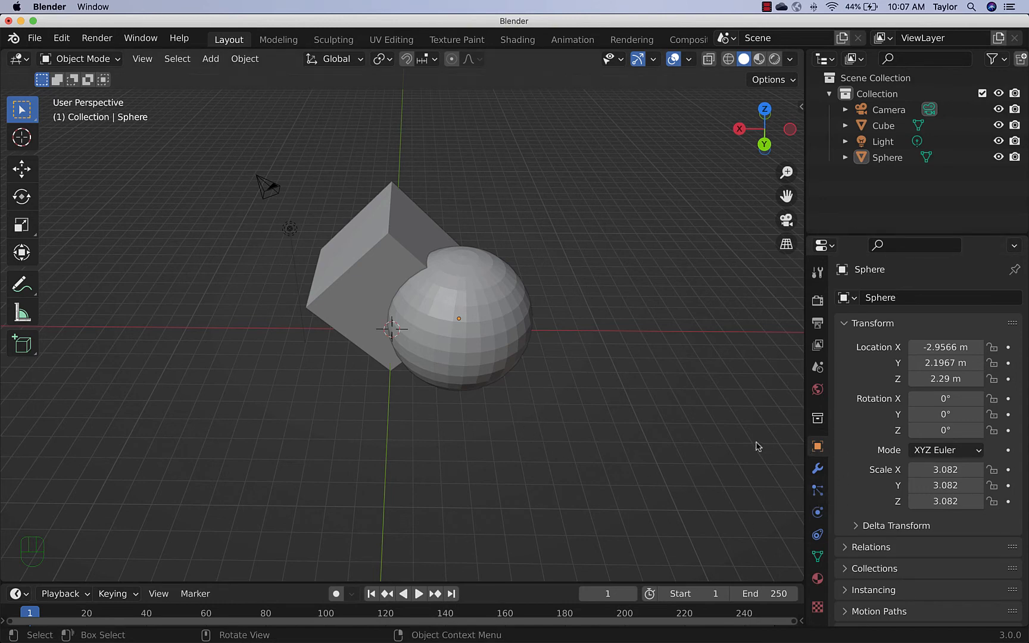
{"action": "middle_click_drag", "start_coordinate": [634, 380], "coordinate": [632, 391]}
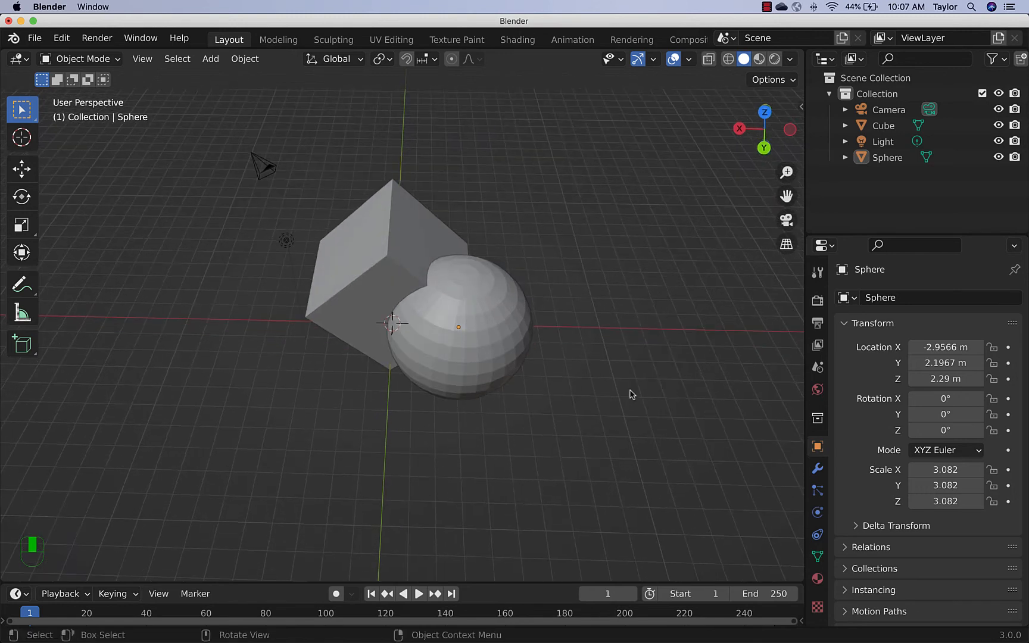
Search the add-on preferences for "bool", check that Object: Bool Tool is enabled, and close the preferences
{"action": "left_click", "coordinate": [35, 38]}
{"action": "mouse_move", "coordinate": [61, 38]}
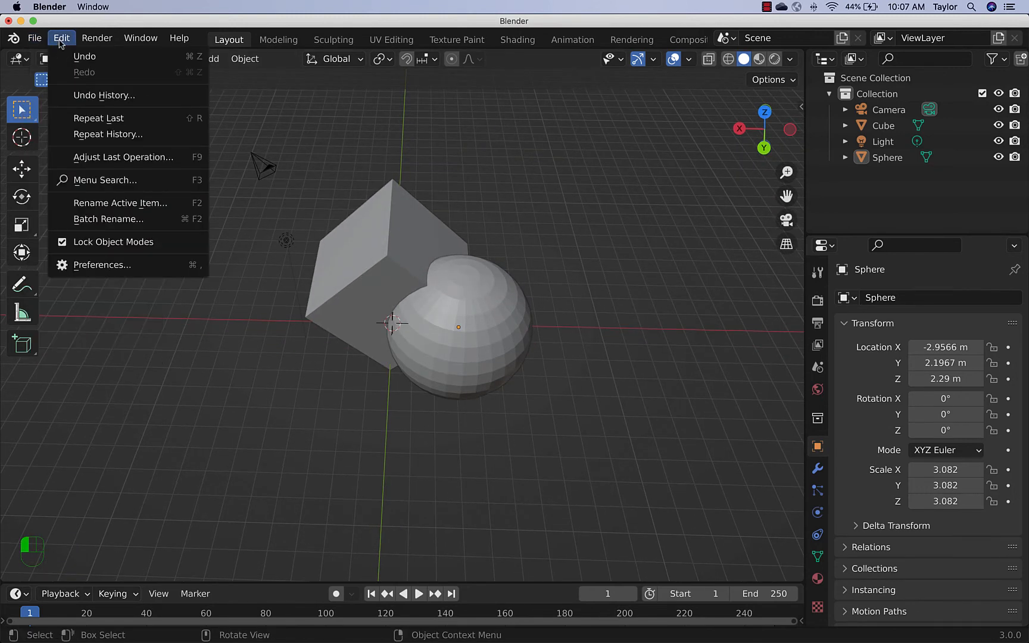
{"action": "left_click", "coordinate": [110, 268]}
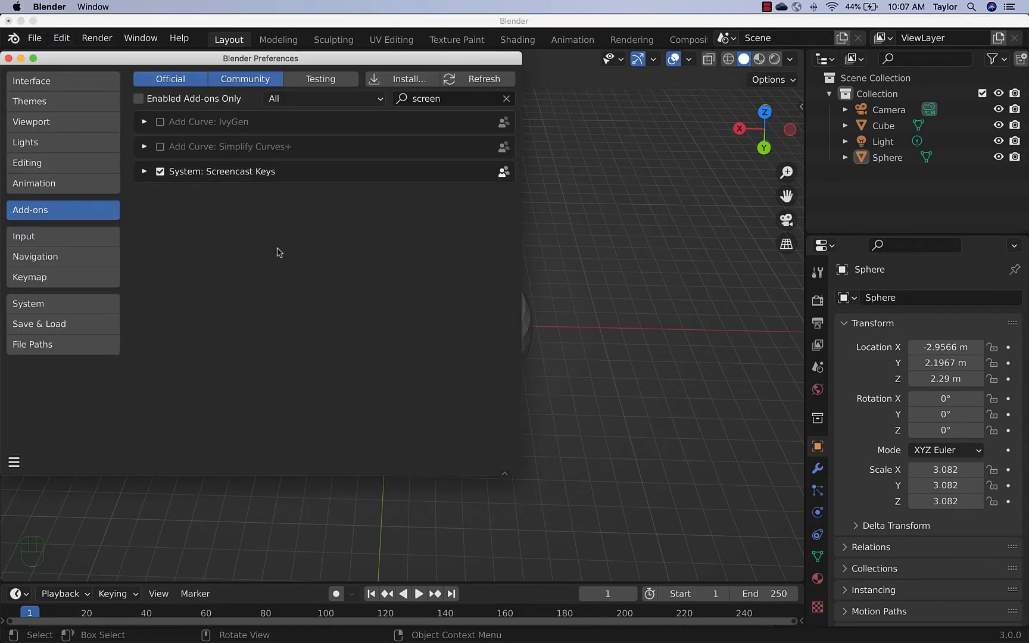
{"action": "left_click", "coordinate": [446, 99]}
{"action": "key", "text": "BackSpace"}
{"action": "key", "text": "BackSpace"}
{"action": "key", "text": "BackSpace"}
{"action": "key", "text": "BackSpace"}
{"action": "key", "text": "BackSpace"}
{"action": "key", "text": "BackSpace"}
{"action": "type", "text": "bool"}
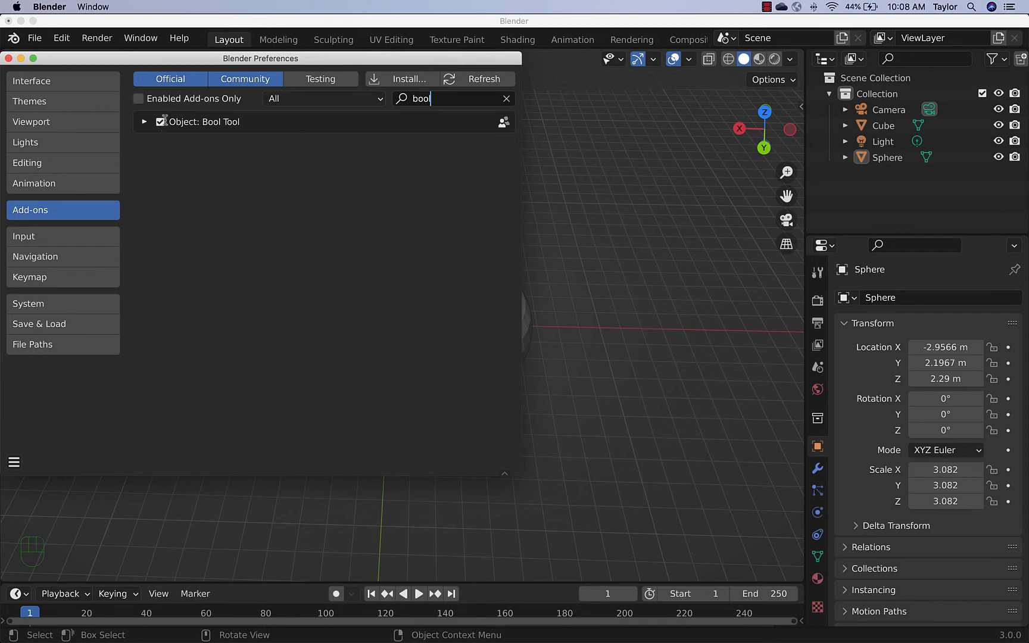
{"action": "left_click", "coordinate": [8, 58]}
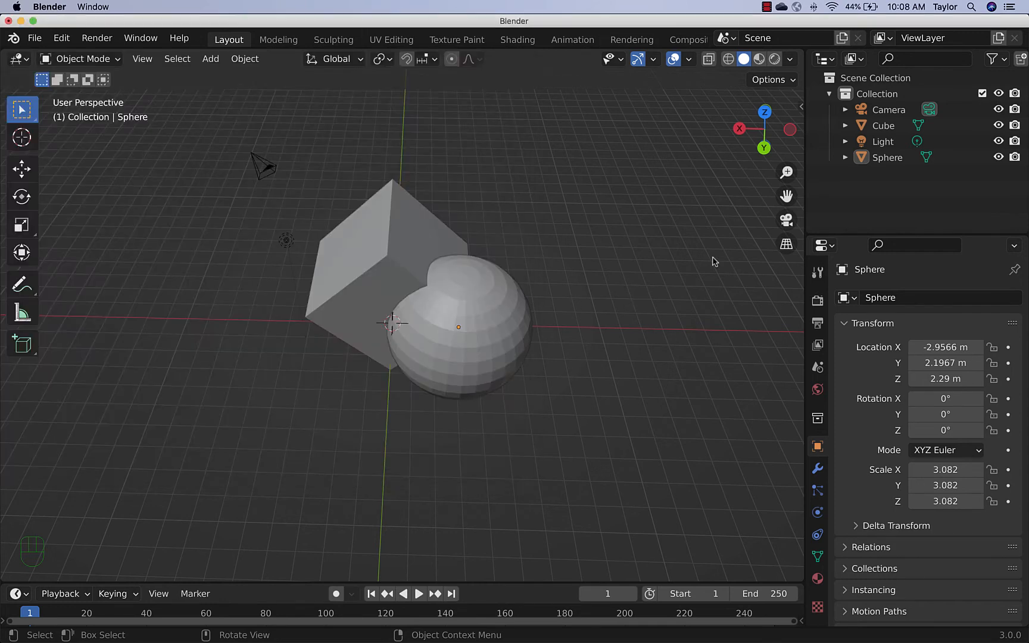
Show the Bool Tool options in the 3D viewport's sidebar
{"action": "key", "text": "n"}
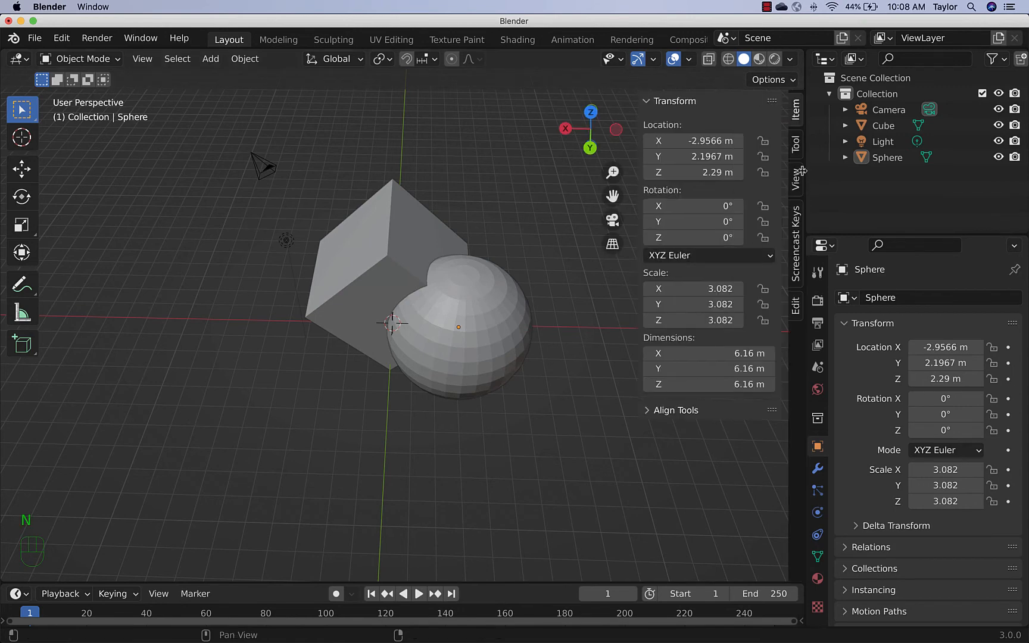
{"action": "left_click", "coordinate": [794, 307]}
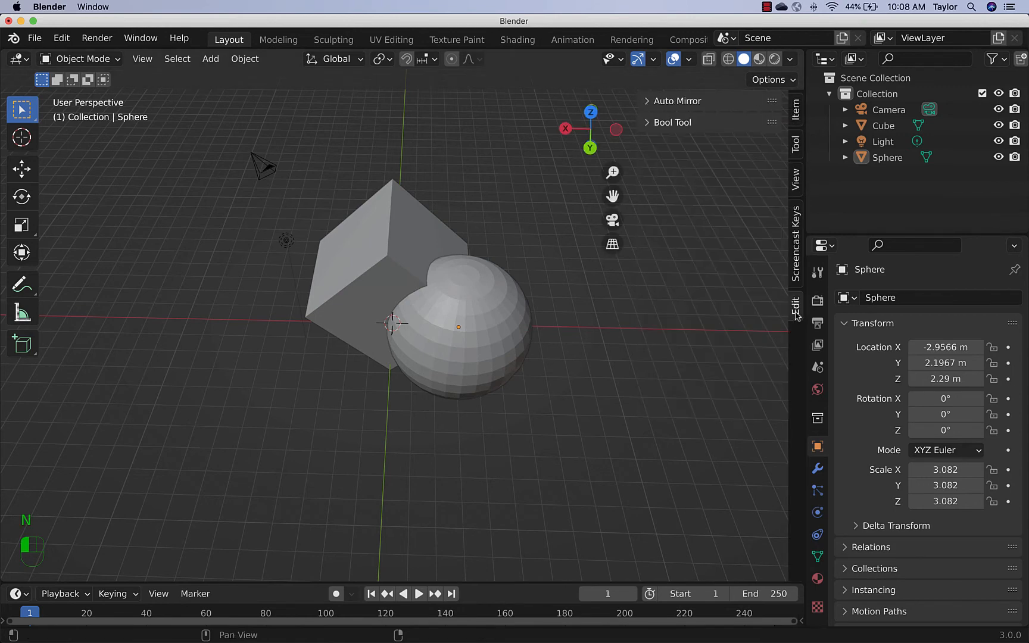
{"action": "left_click", "coordinate": [669, 148]}
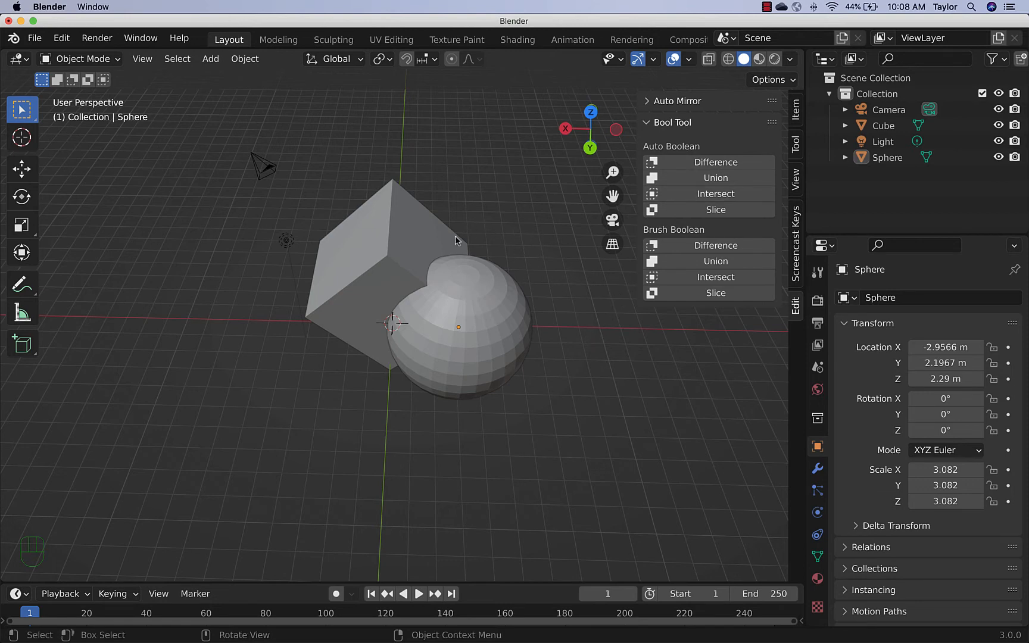
Try cutting the cube out of the sphere with an Auto Boolean Difference, and undo it along with the selection
{"action": "left_click", "coordinate": [414, 231]}
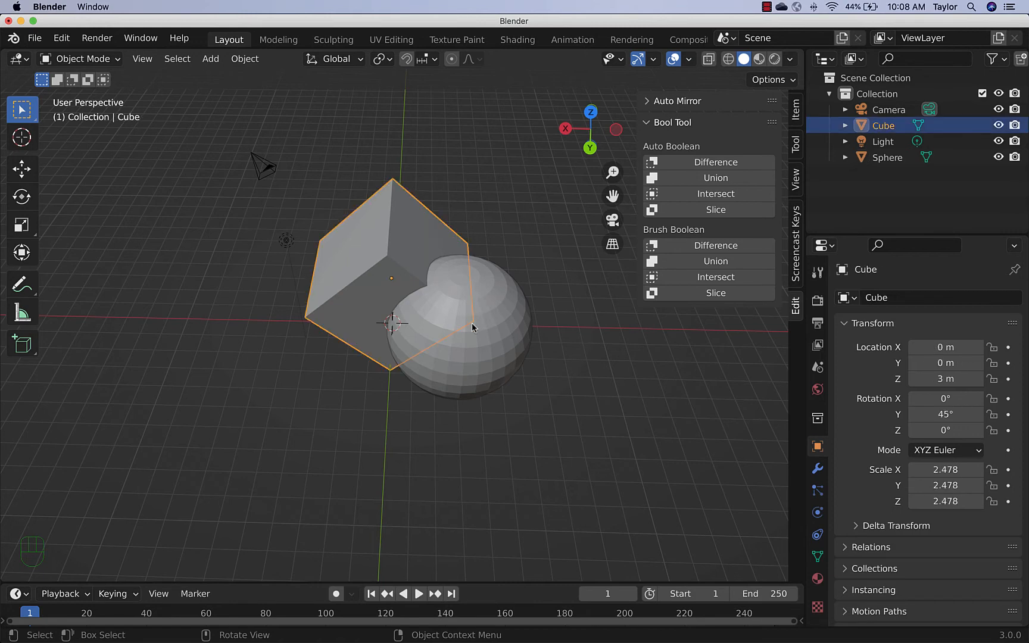
{"action": "left_click", "coordinate": [507, 340], "text": "shift"}
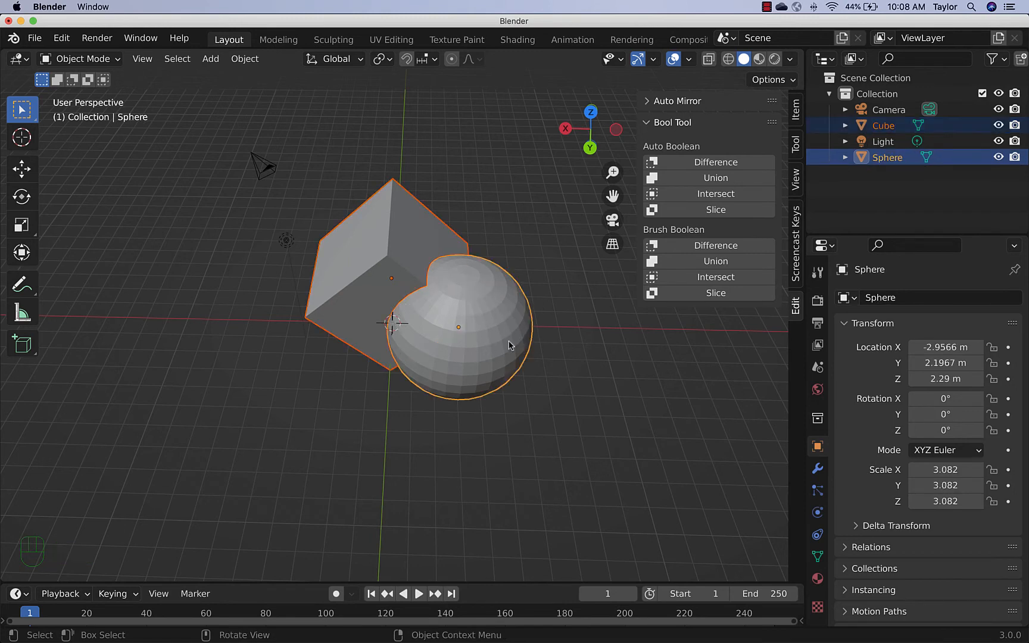
{"action": "left_click", "coordinate": [717, 169]}
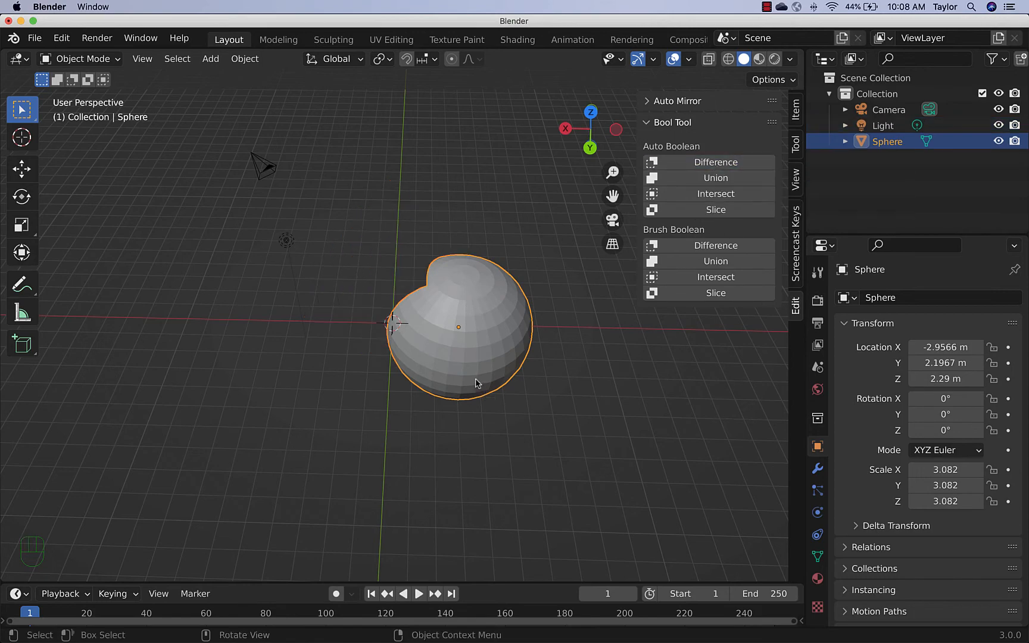
{"action": "middle_click_drag", "start_coordinate": [391, 386], "coordinate": [468, 386]}
{"action": "key", "text": "super+z"}
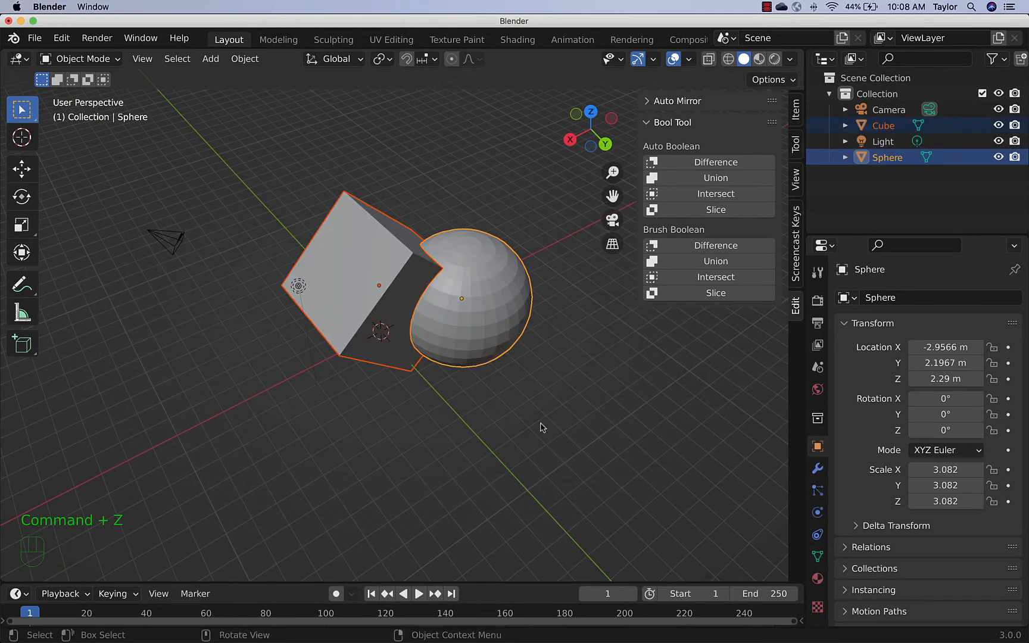
{"action": "key", "text": "super+z"}
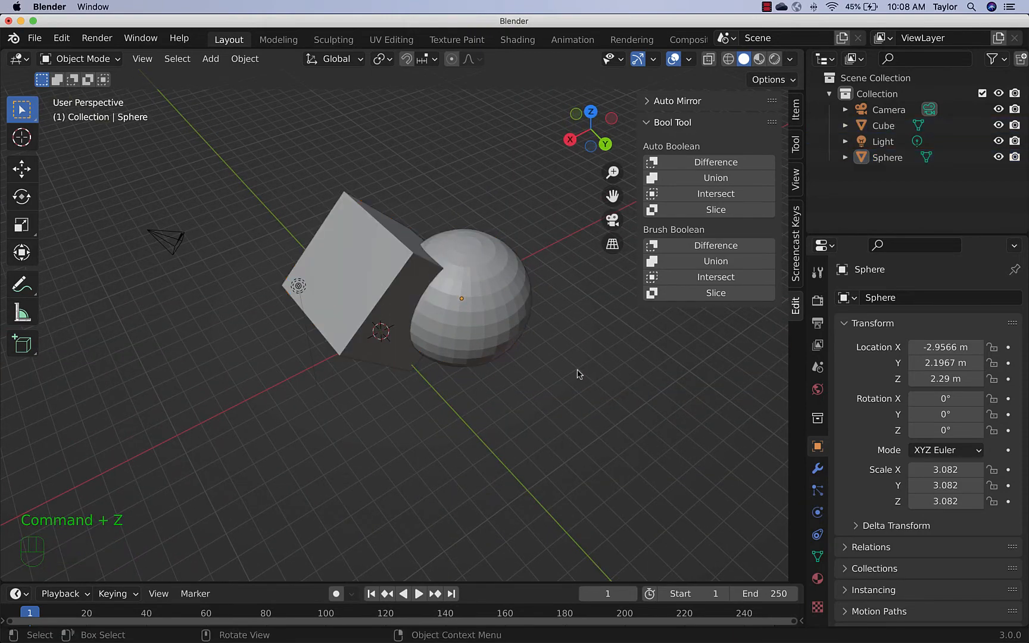
Subtract the sphere from the cube with Bool Tool's Auto Boolean Difference and hide the sidebar
{"action": "left_click", "coordinate": [494, 294]}
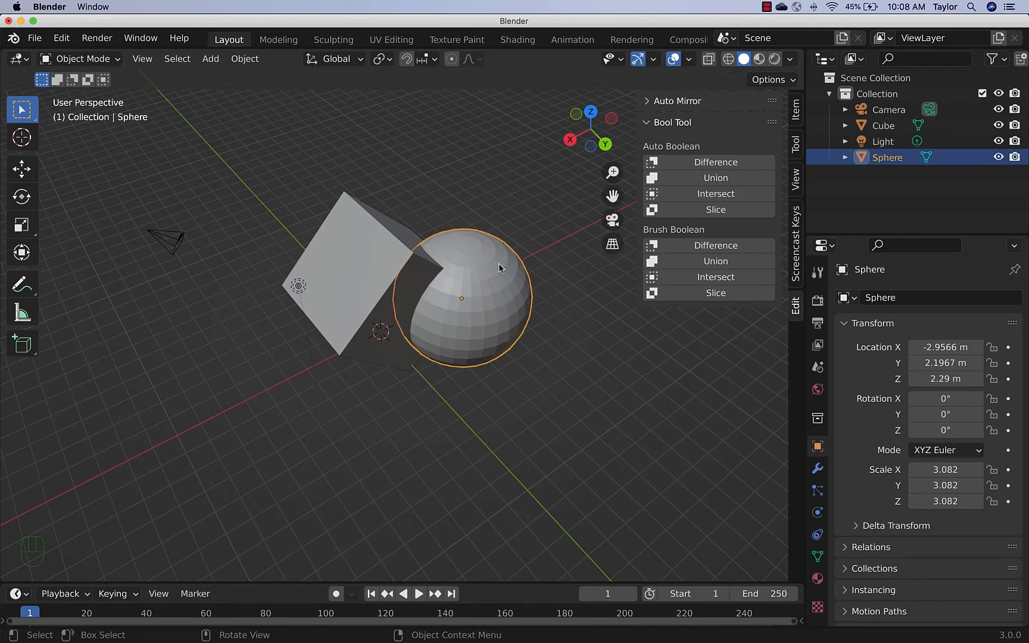
{"action": "left_click", "coordinate": [362, 253], "text": "shift"}
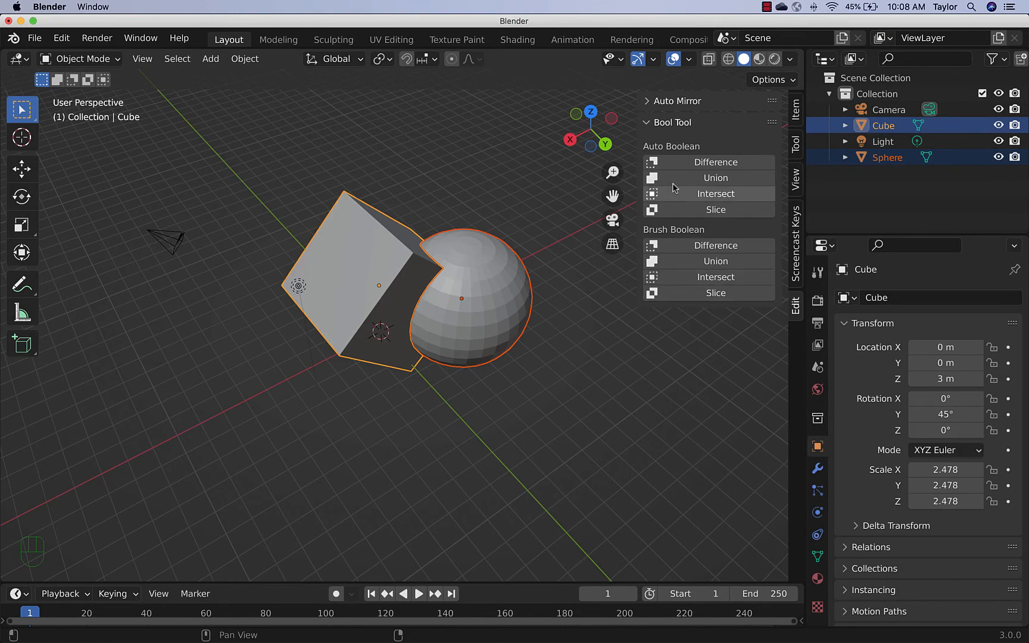
{"action": "left_click", "coordinate": [676, 162]}
{"action": "middle_click_drag", "start_coordinate": [546, 366], "coordinate": [376, 314]}
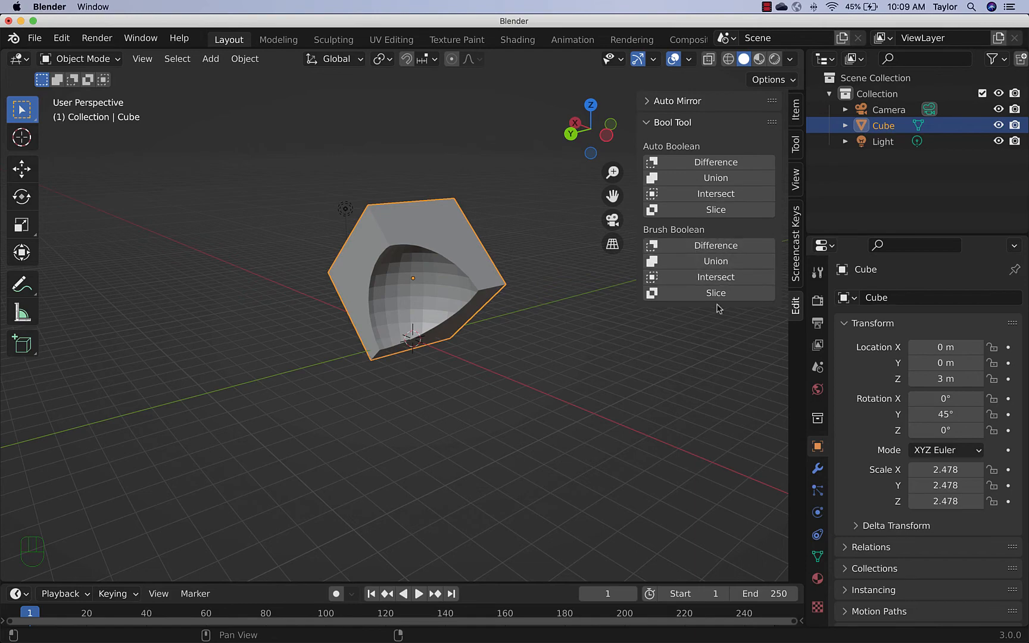
{"action": "key", "text": "n"}
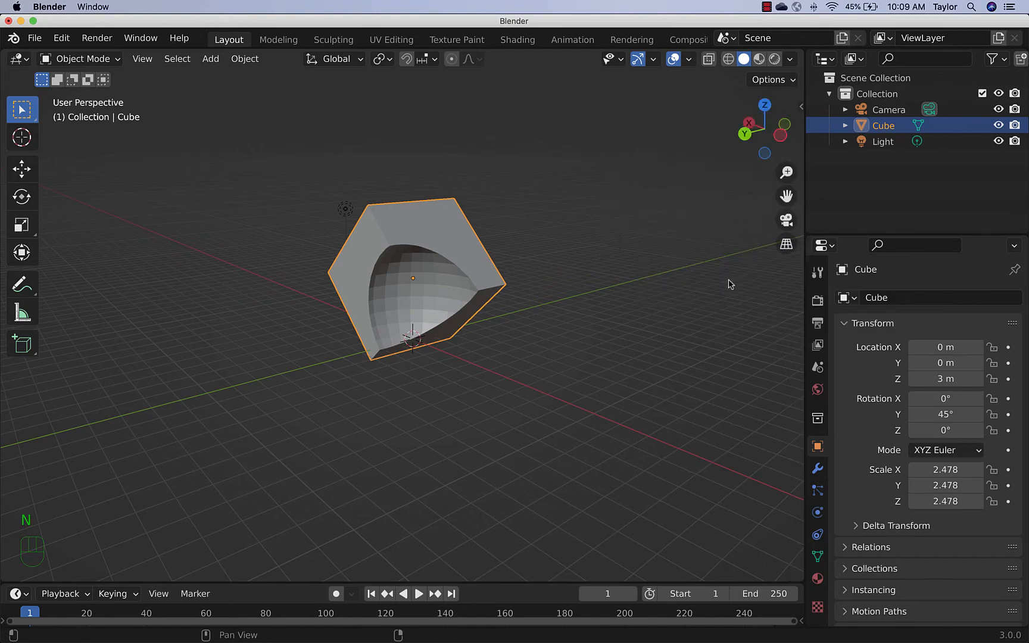
{"action": "middle_click_drag", "start_coordinate": [523, 391], "coordinate": [517, 356]}
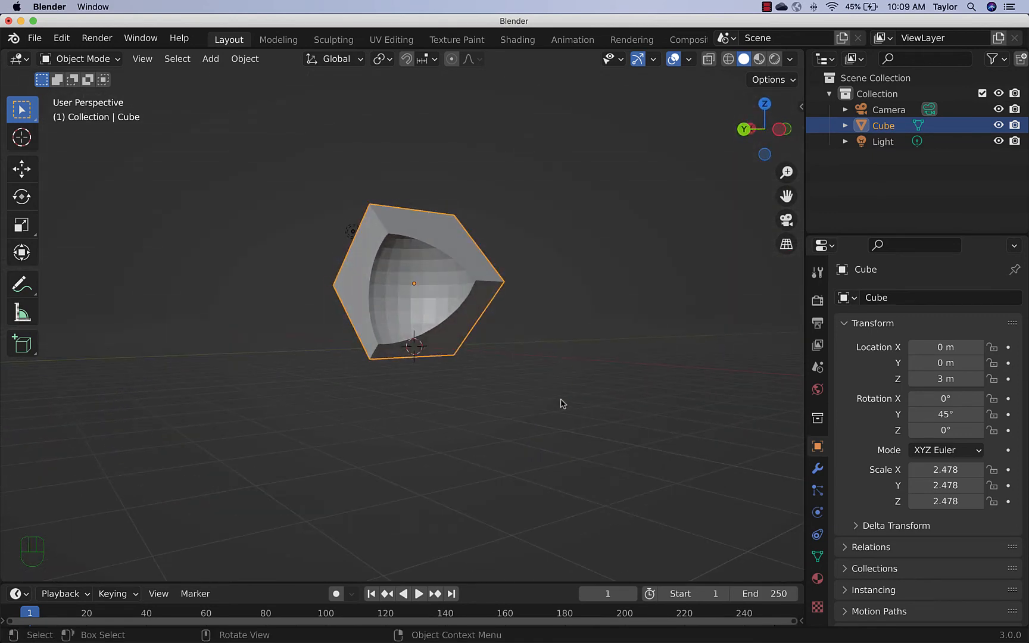
{"action": "middle_click_drag", "start_coordinate": [558, 374], "coordinate": [535, 416]}
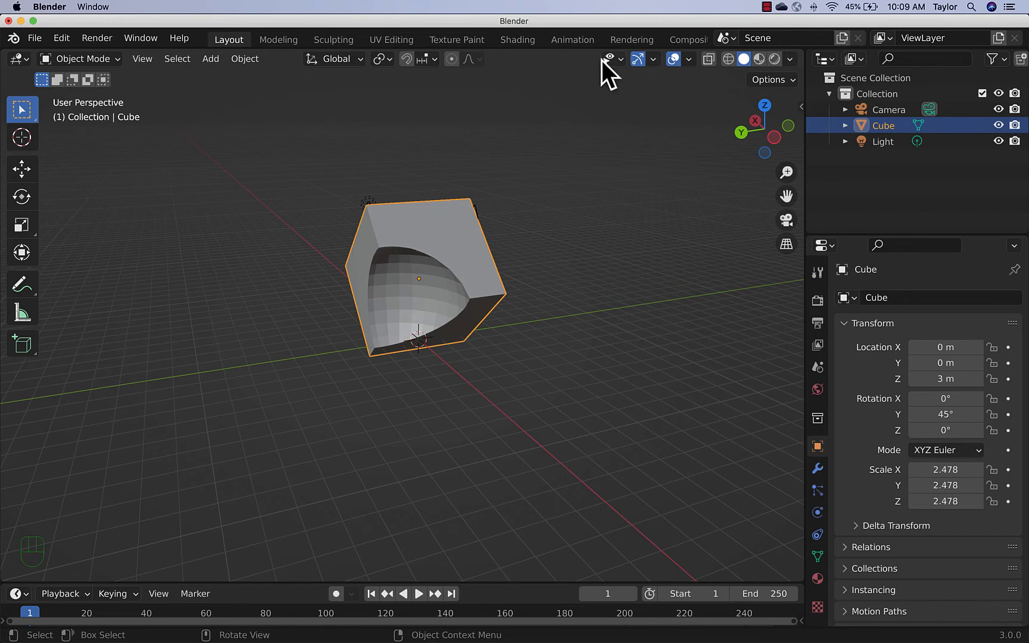
Inspect the cut cube in wireframe shading and return the viewport to solid shading
{"action": "left_click", "coordinate": [727, 59]}
{"action": "middle_click_drag", "start_coordinate": [540, 277], "coordinate": [576, 260]}
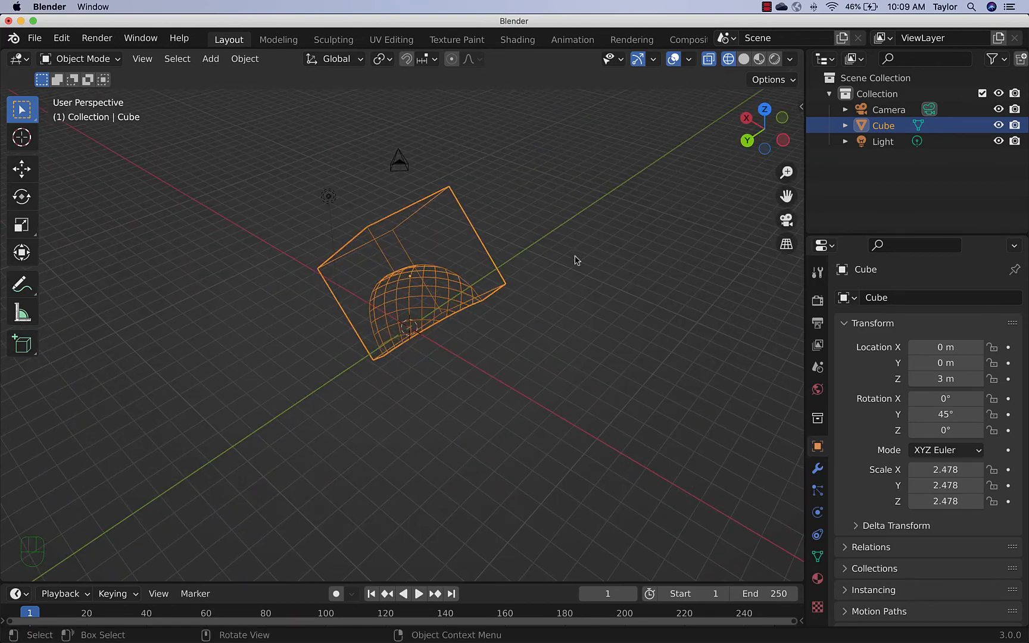
{"action": "middle_click_drag", "start_coordinate": [636, 264], "coordinate": [670, 208]}
{"action": "left_click", "coordinate": [744, 58]}
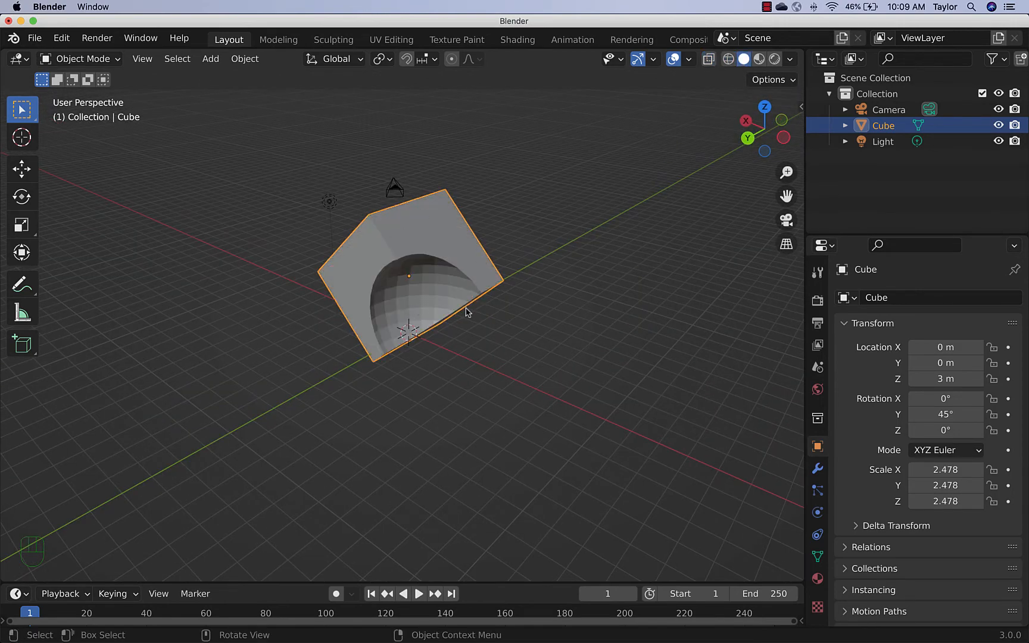
{"action": "mouse_move", "coordinate": [487, 271]}
{"action": "middle_mouse_down"}
{"action": "mouse_move", "coordinate": [459, 241]}
{"action": "mouse_move", "coordinate": [461, 193]}
{"action": "mouse_move", "coordinate": [476, 223]}
{"action": "mouse_move", "coordinate": [596, 202]}
{"action": "middle_mouse_up"}
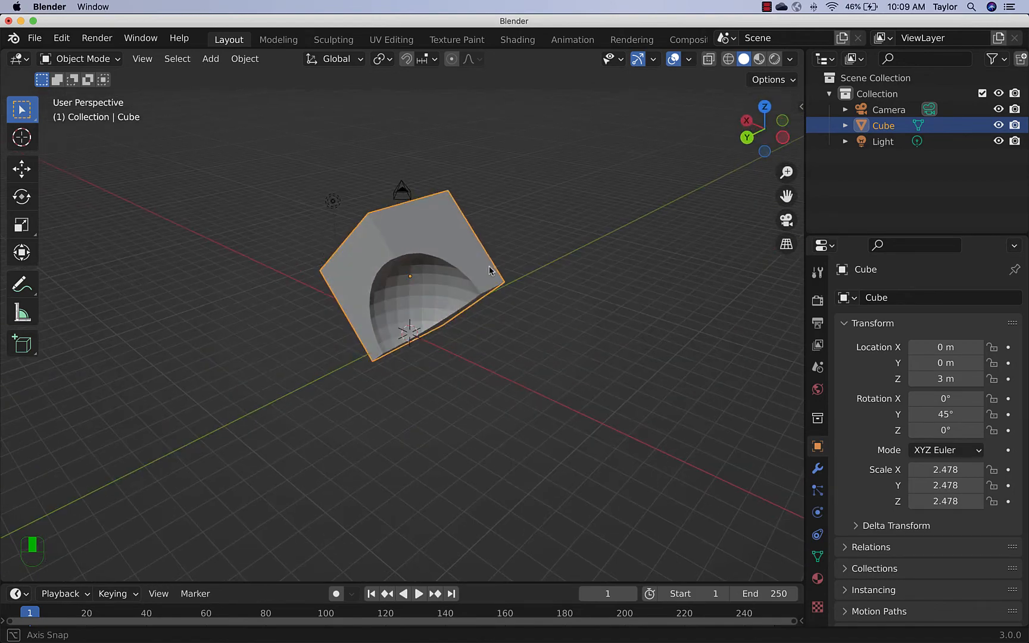
View the cut cube in Material Preview and Rendered shading, and switch back to solid shading
{"action": "left_click", "coordinate": [759, 59]}
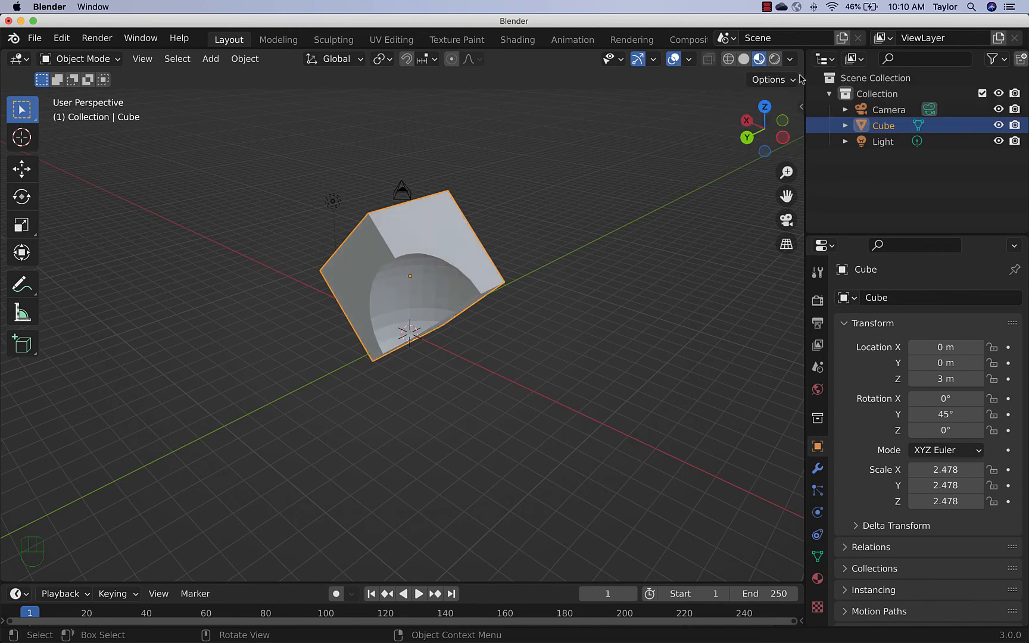
{"action": "left_click", "coordinate": [775, 59]}
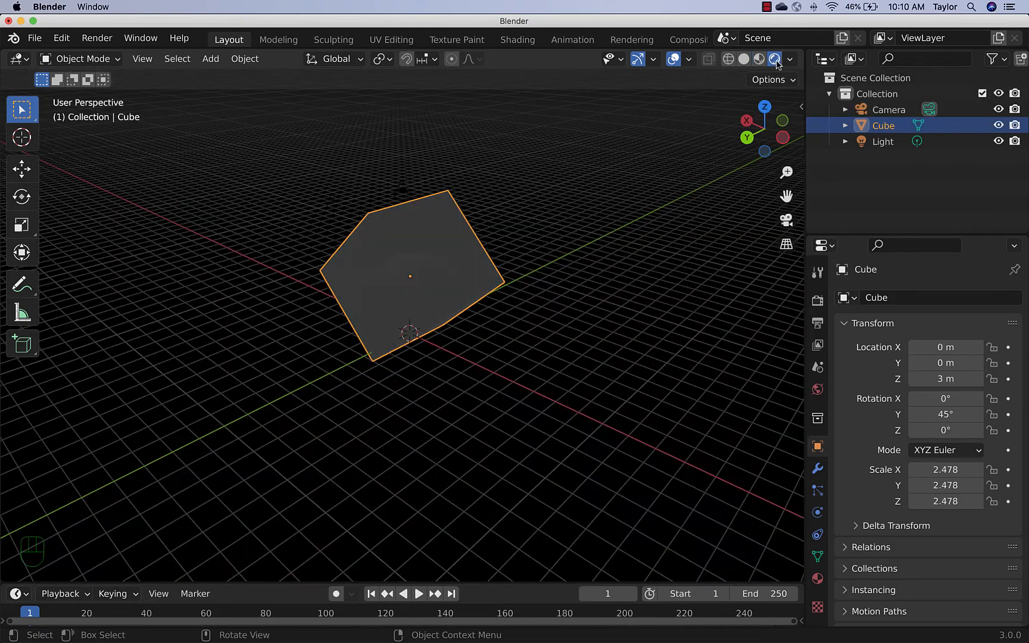
{"action": "mouse_move", "coordinate": [452, 262]}
{"action": "middle_mouse_down"}
{"action": "mouse_move", "coordinate": [530, 268]}
{"action": "mouse_move", "coordinate": [595, 301]}
{"action": "mouse_move", "coordinate": [570, 257]}
{"action": "mouse_move", "coordinate": [456, 258]}
{"action": "middle_mouse_up"}
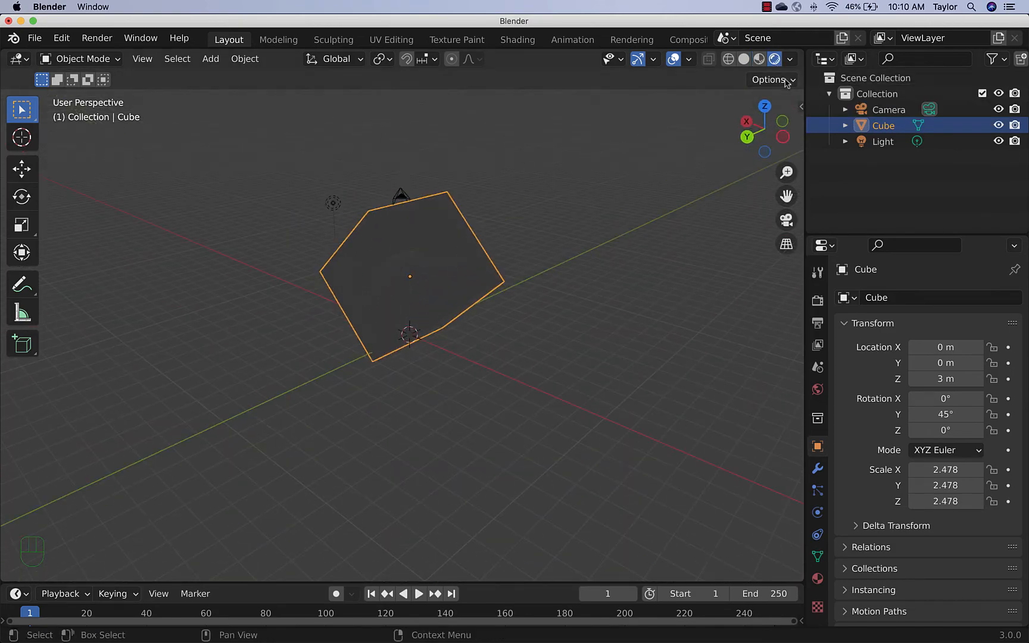
{"action": "left_click", "coordinate": [744, 59]}
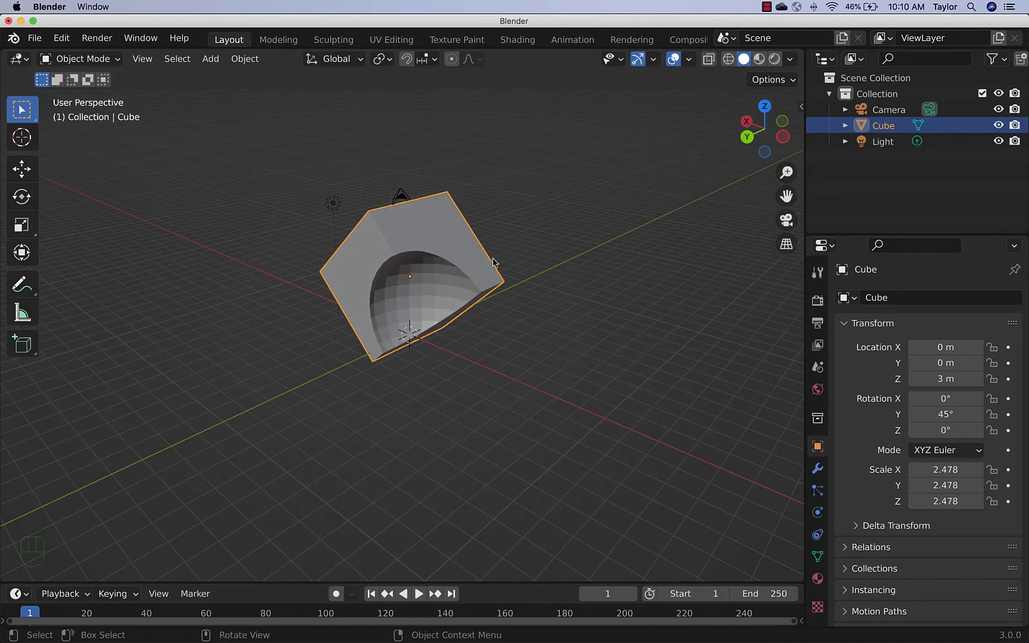
Rotate the cut cube freely so its spherical hollow faces up, to about X -210°, Y 20.8°, Z -140°
{"action": "middle_click_drag", "start_coordinate": [493, 262], "coordinate": [518, 274]}
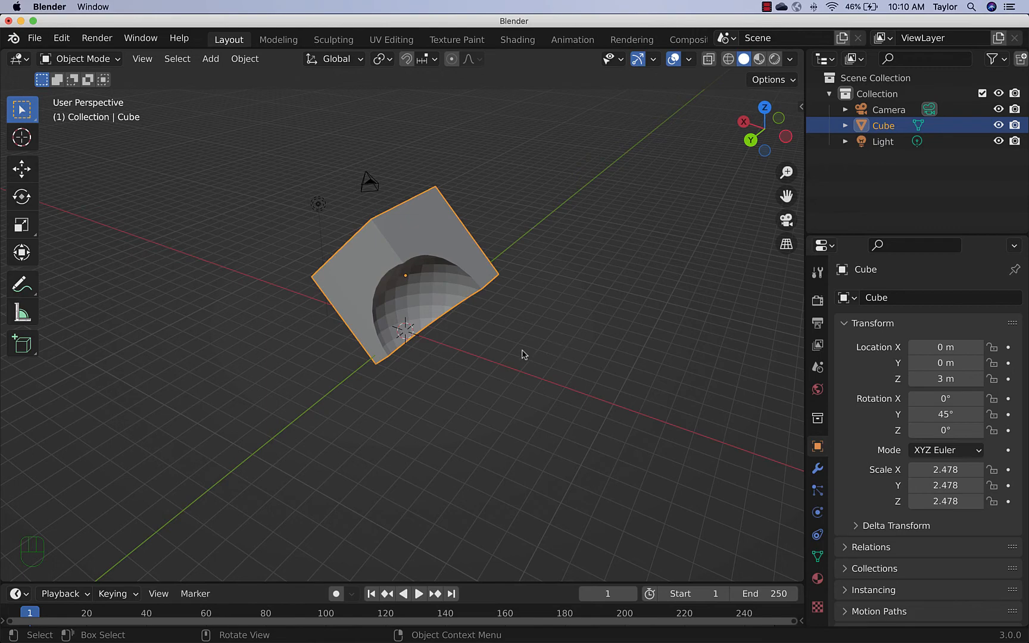
{"action": "middle_click_drag", "start_coordinate": [523, 354], "coordinate": [540, 340]}
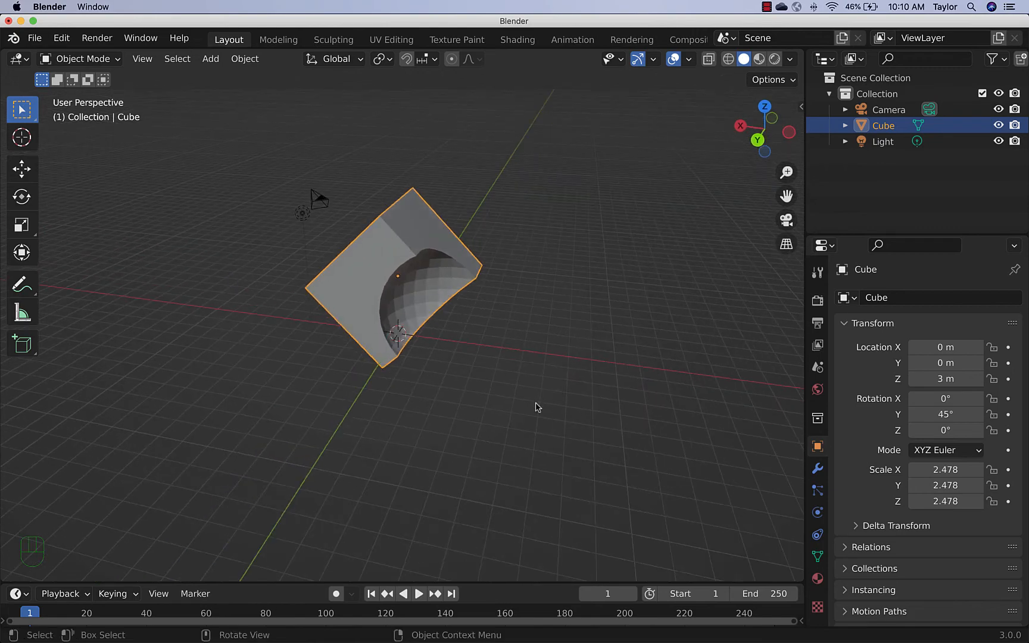
{"action": "key", "text": "r"}
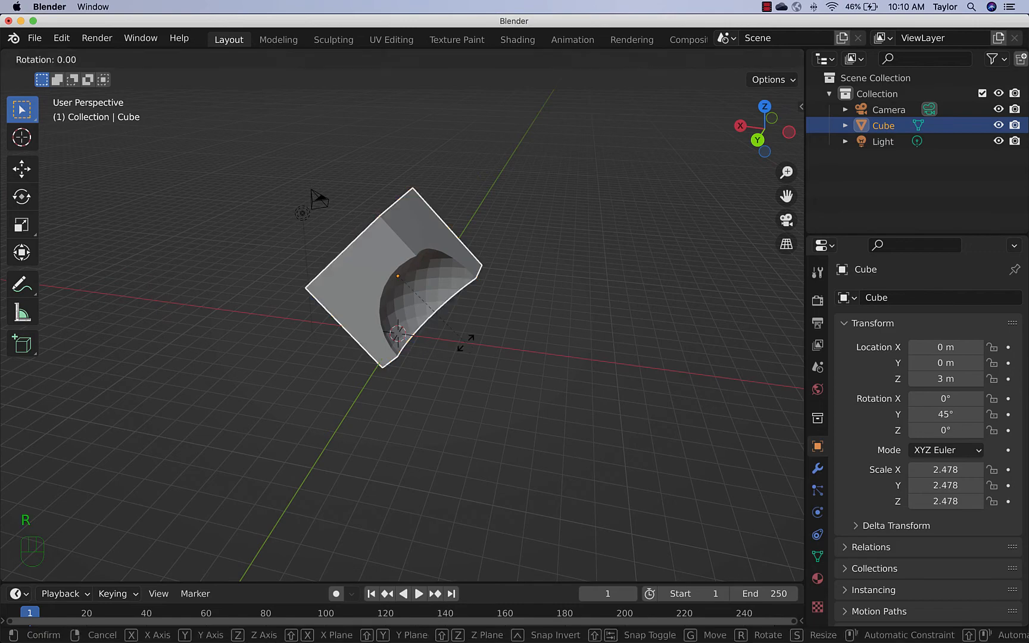
{"action": "left_click", "coordinate": [407, 143]}
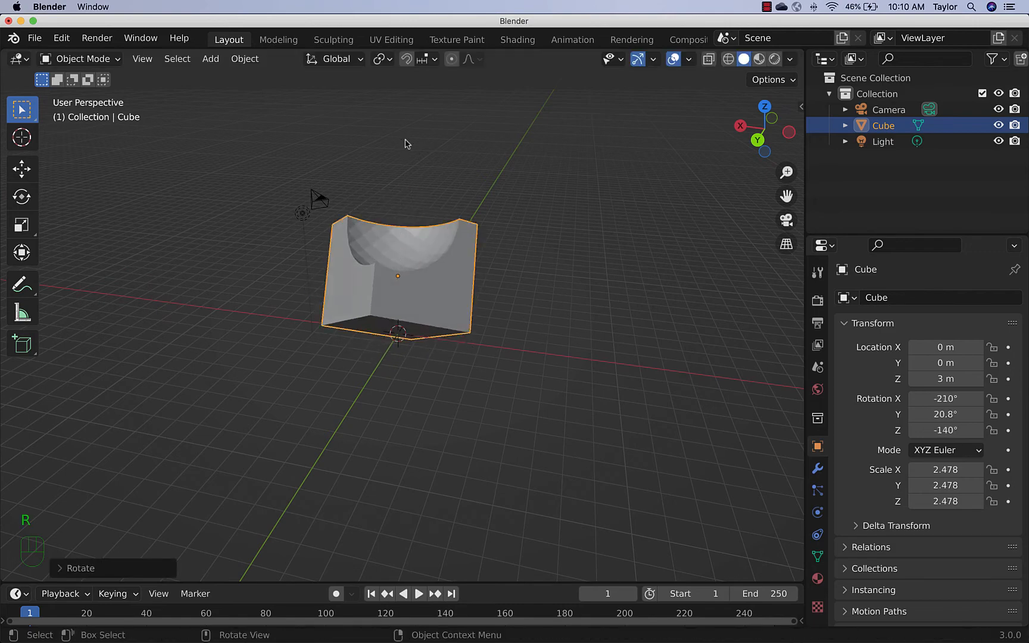
Rotate the cut cube freely until it stands nearly level, at about X -178°, Y 1.44°, Z -126°
{"action": "middle_click_drag", "start_coordinate": [502, 355], "coordinate": [440, 348]}
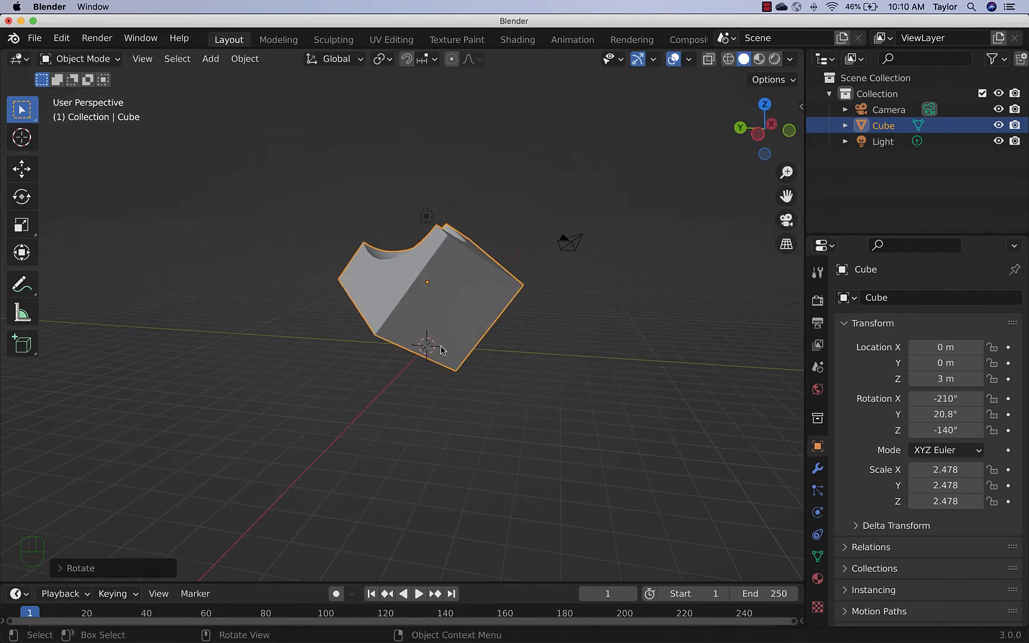
{"action": "key", "text": "r"}
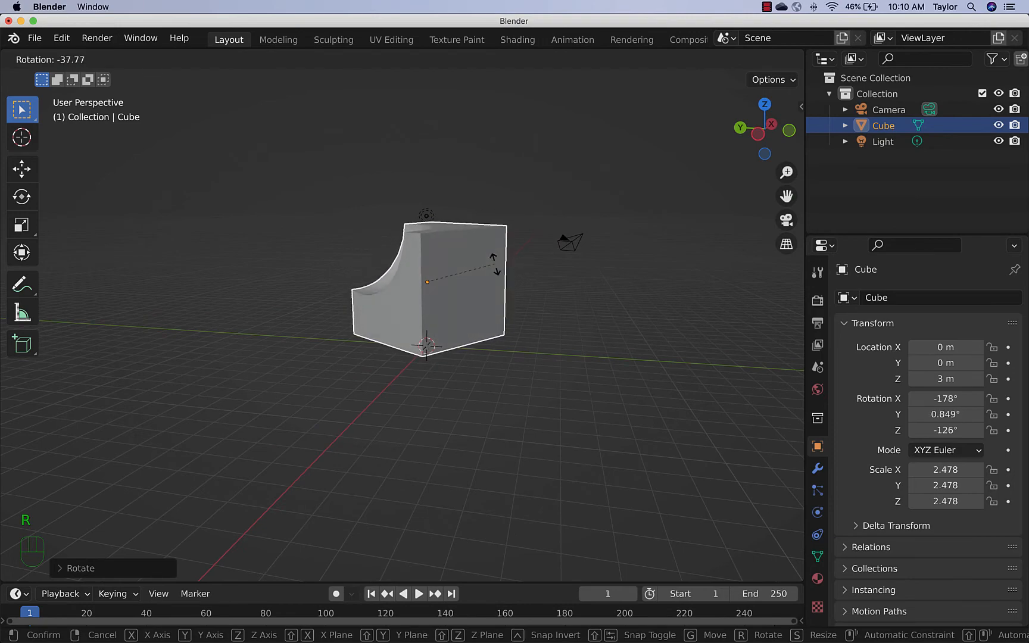
{"action": "left_click", "coordinate": [493, 281]}
{"action": "middle_click_drag", "start_coordinate": [493, 281], "coordinate": [547, 480]}
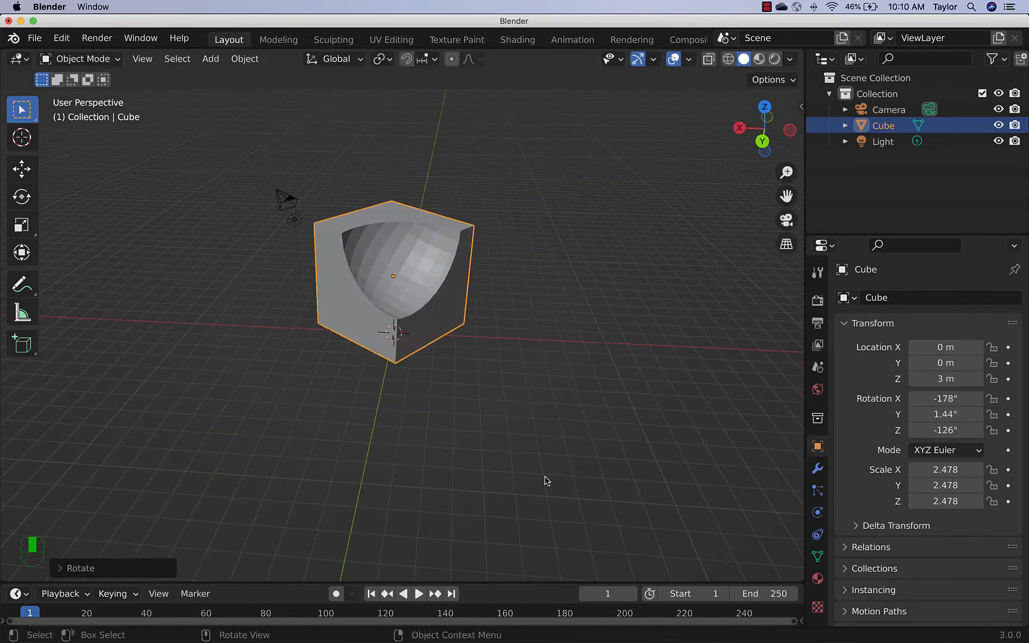
{"action": "middle_click_drag", "start_coordinate": [359, 381], "coordinate": [395, 413]}
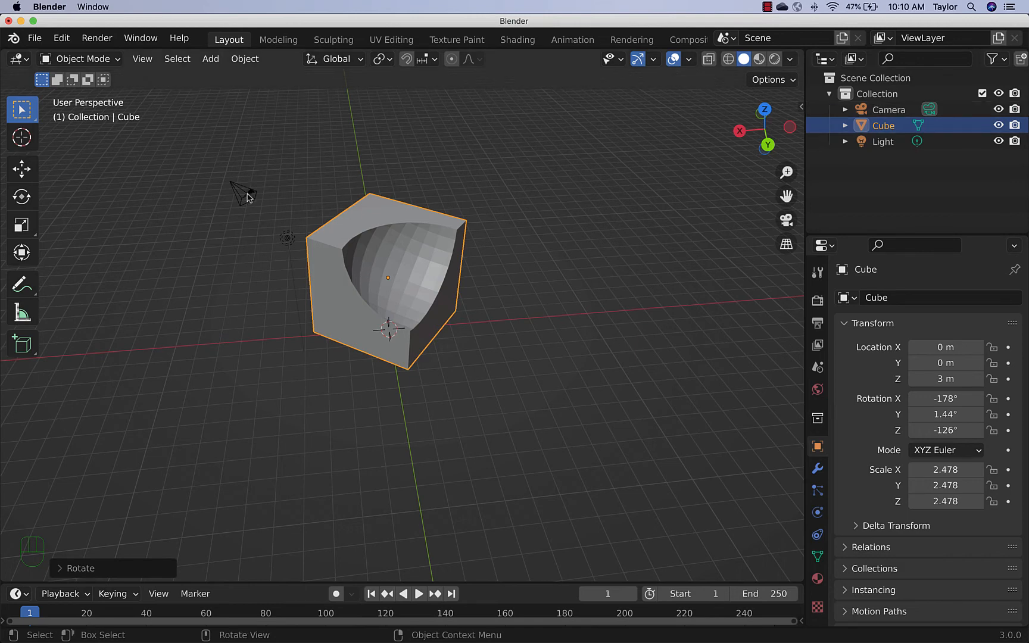
Select the camera, look through it, and lock the camera to the view
{"action": "left_click", "coordinate": [248, 196]}
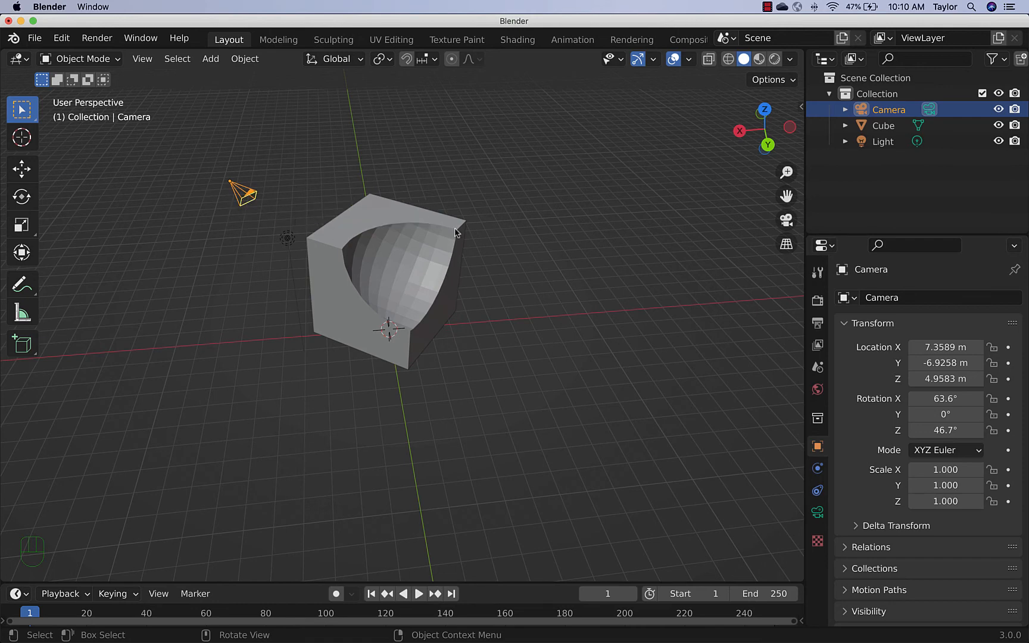
{"action": "left_click", "coordinate": [786, 220]}
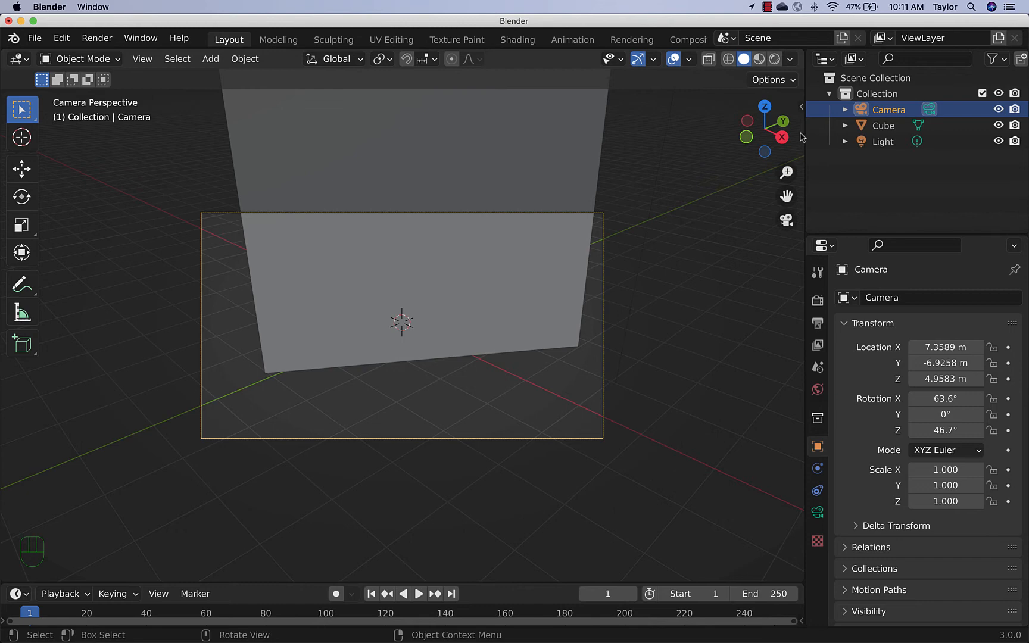
{"action": "key", "text": "n"}
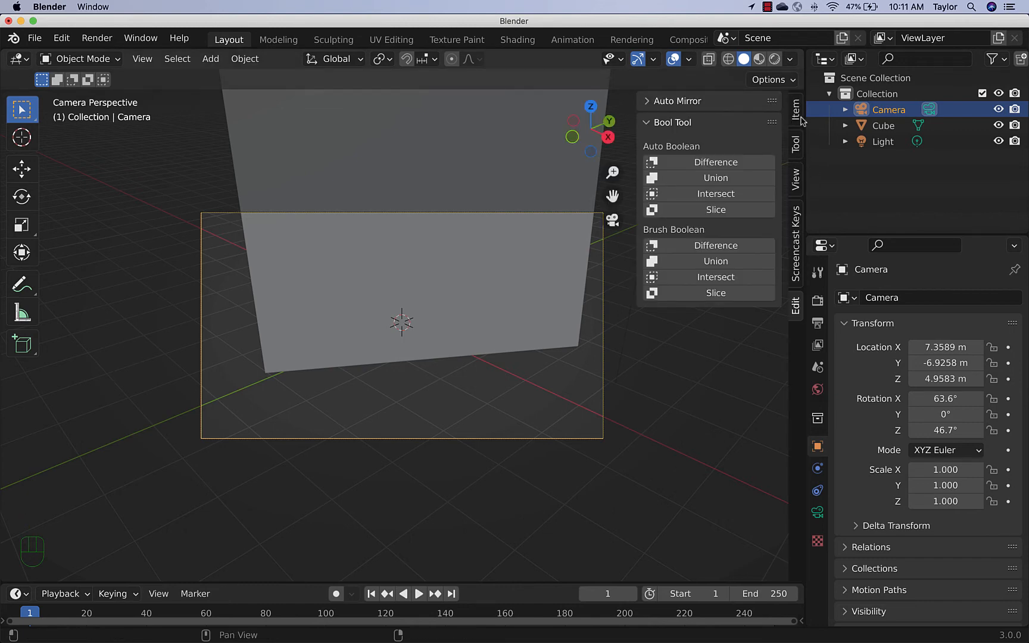
{"action": "left_click", "coordinate": [795, 178]}
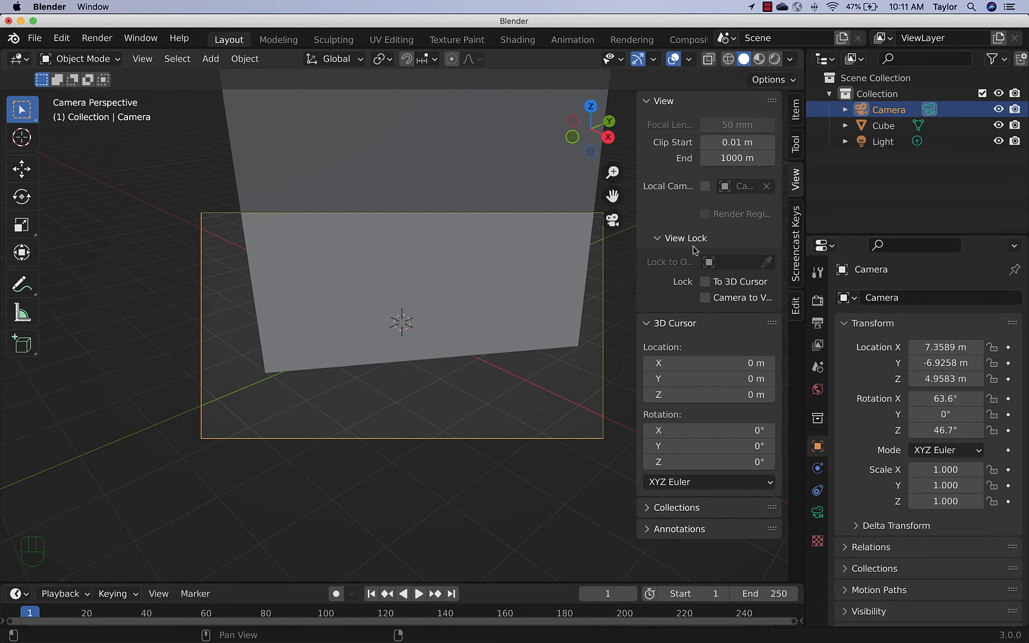
{"action": "left_click", "coordinate": [720, 303]}
Reframe the camera on the cube's hollow side, at about X -3.19 m, Y 20.49 m, Z 20.73 m with rotation X 49°, Z 189°
{"action": "scroll", "coordinate": [345, 324], "scroll_direction": "down", "scroll_amount": 3}
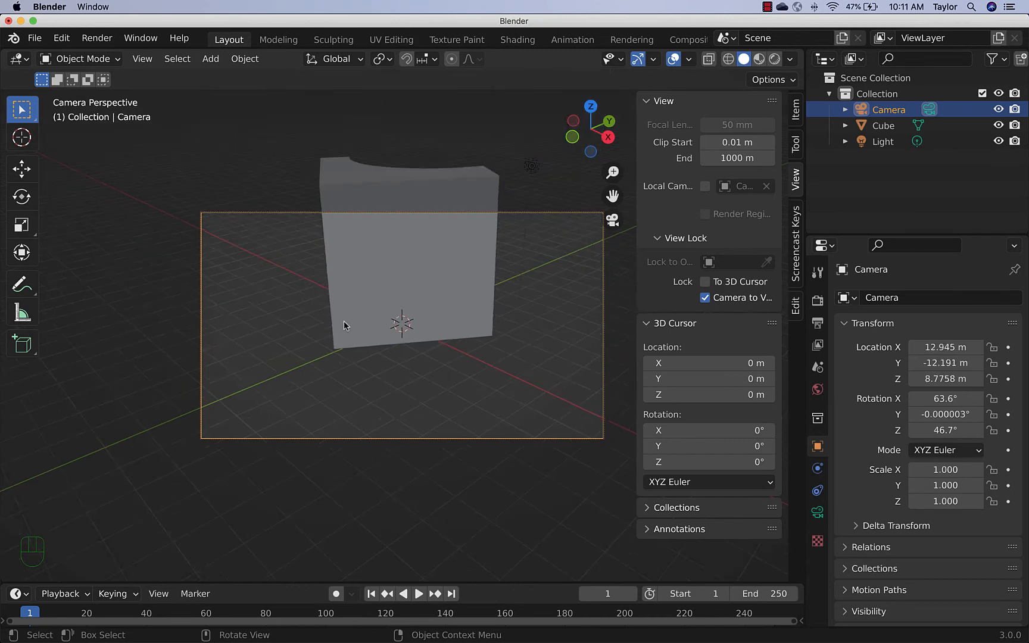
{"action": "scroll", "coordinate": [345, 324], "scroll_direction": "down", "scroll_amount": 2}
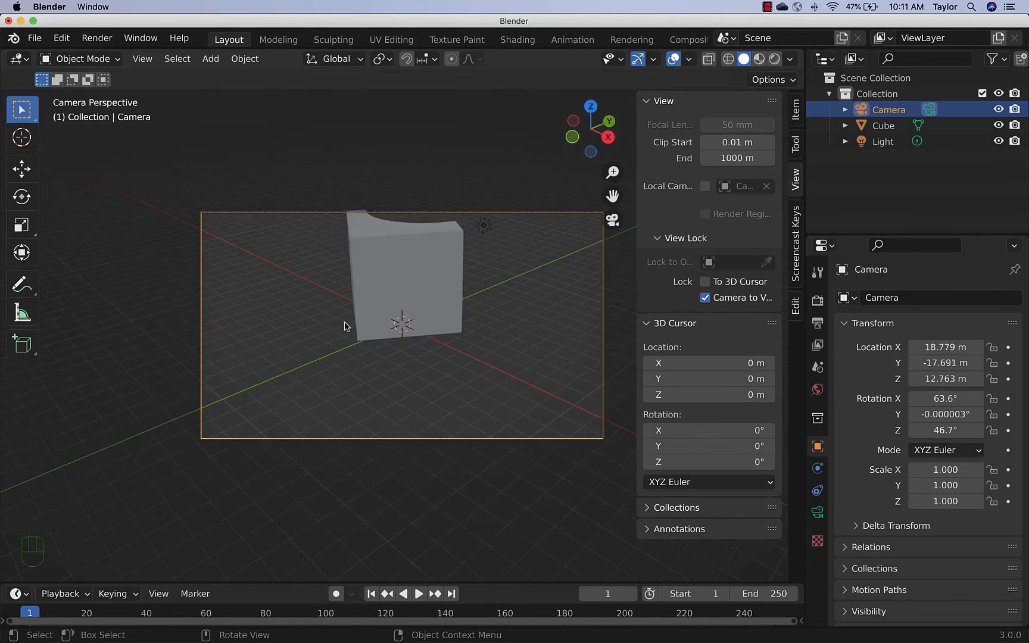
{"action": "middle_click_drag", "start_coordinate": [429, 363], "coordinate": [236, 382]}
{"action": "scroll", "coordinate": [317, 360], "scroll_direction": "down", "scroll_amount": 2}
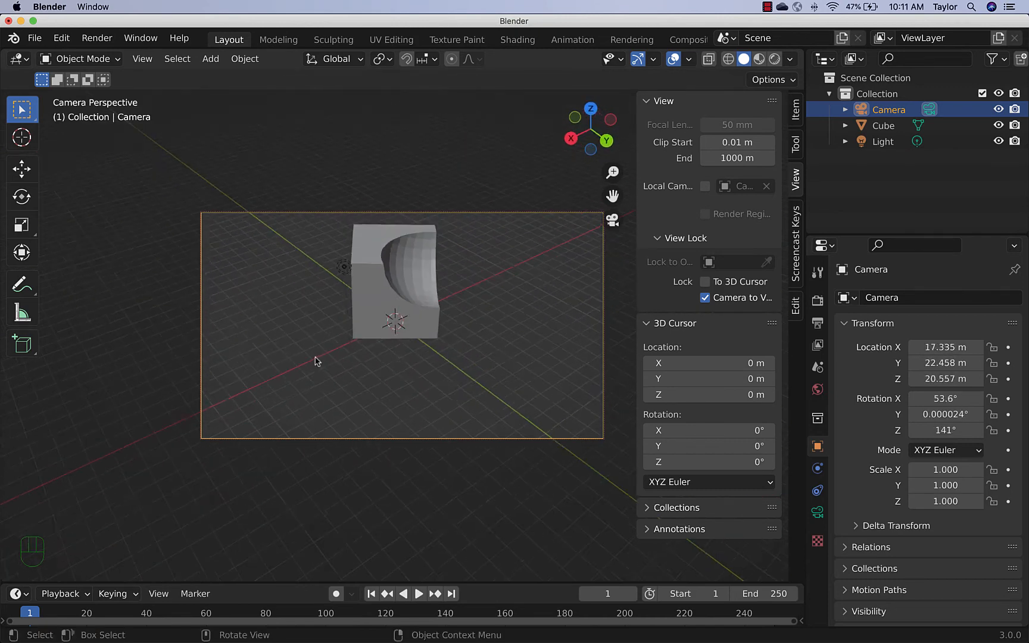
{"action": "scroll", "coordinate": [439, 325], "scroll_direction": "up", "scroll_amount": 1}
{"action": "middle_click_drag", "start_coordinate": [444, 334], "coordinate": [377, 347]}
{"action": "scroll", "coordinate": [375, 347], "scroll_direction": "down", "scroll_amount": 1}
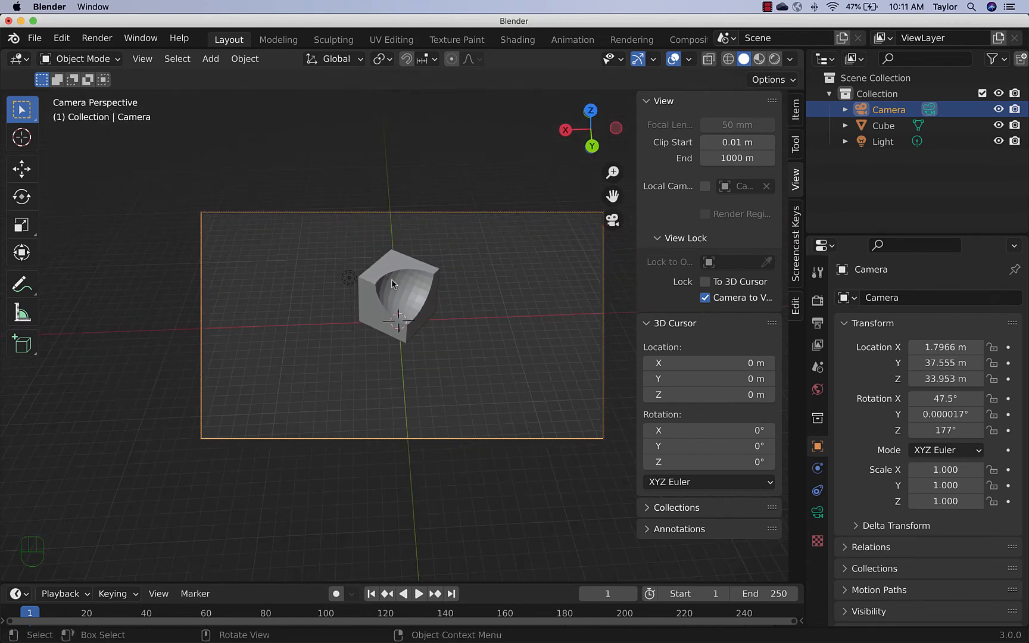
{"action": "scroll", "coordinate": [384, 229], "scroll_direction": "up", "scroll_amount": 1}
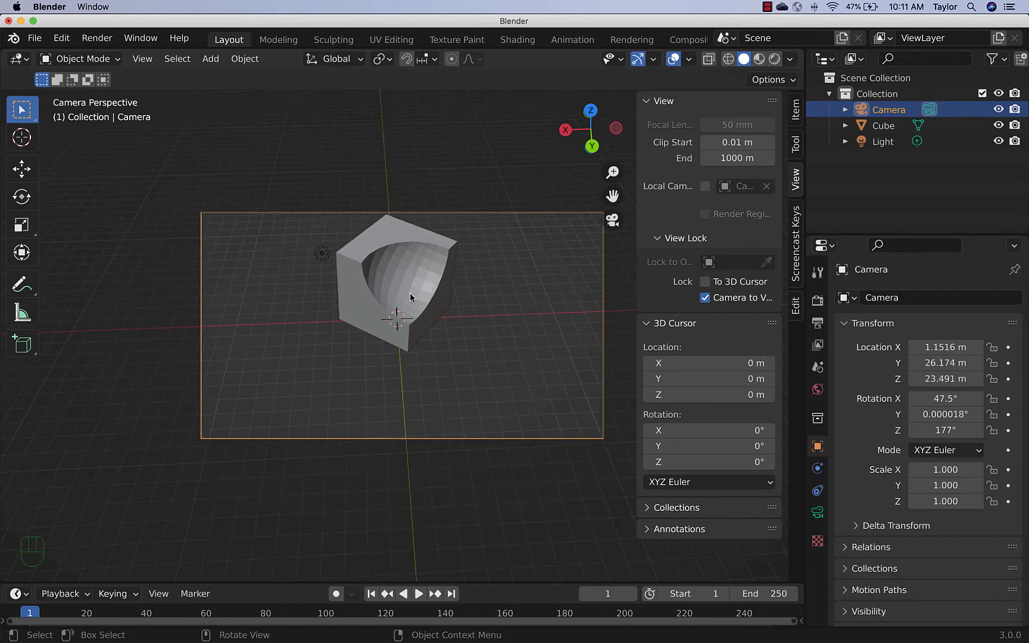
{"action": "middle_click_drag", "start_coordinate": [409, 287], "coordinate": [420, 365], "text": "shift"}
{"action": "scroll", "coordinate": [442, 364], "scroll_direction": "up", "scroll_amount": 2}
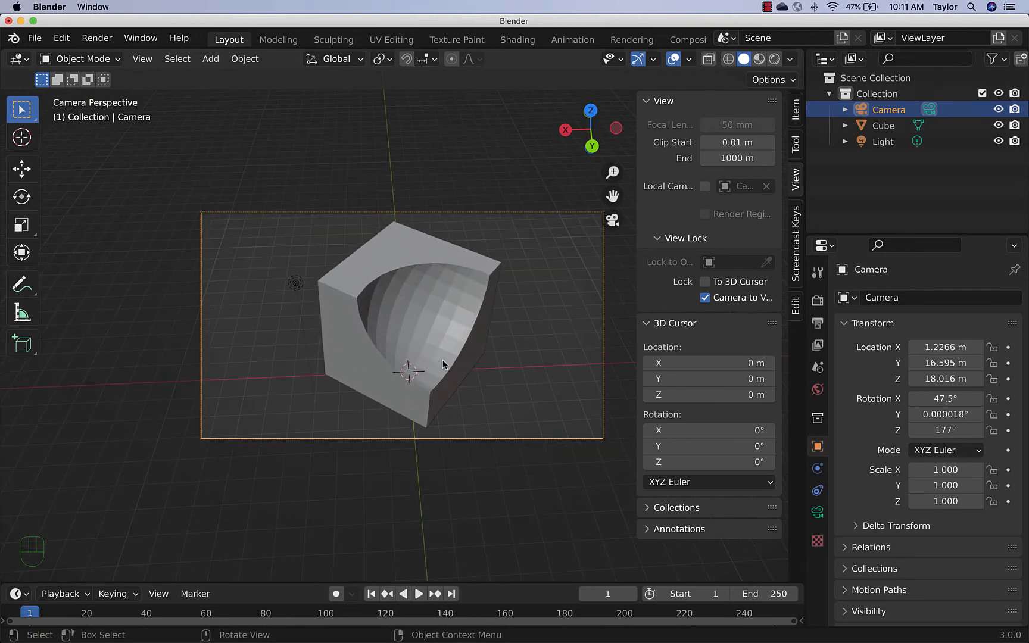
{"action": "scroll", "coordinate": [443, 364], "scroll_direction": "down", "scroll_amount": 1}
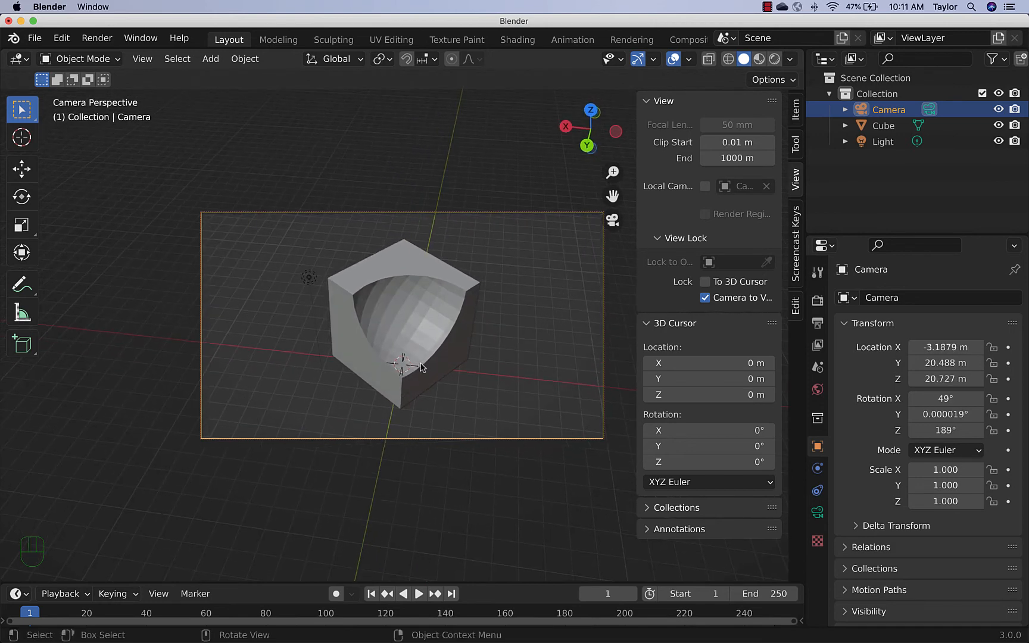
Unlock the camera from the view, hide the sidebar, and leave the camera view to see its placement around the cube
{"action": "left_click", "coordinate": [705, 297]}
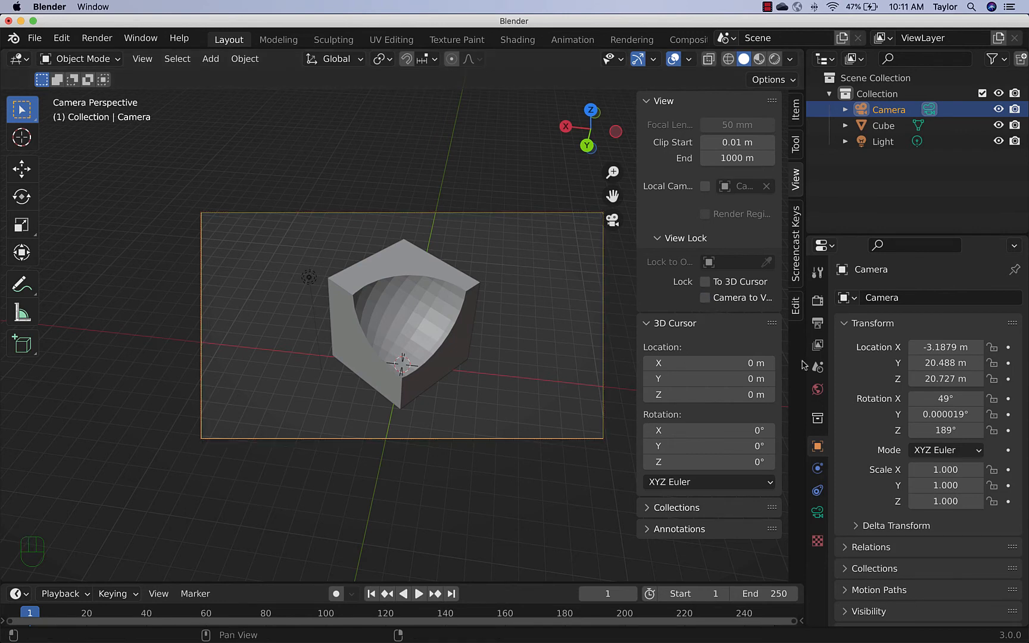
{"action": "key", "text": "n"}
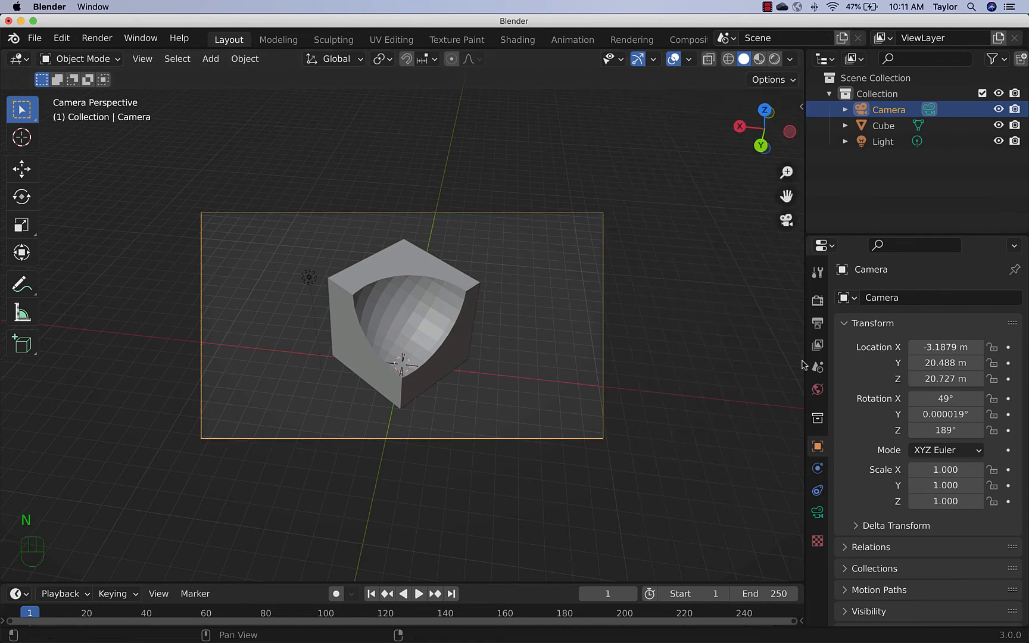
{"action": "left_click", "coordinate": [786, 220]}
{"action": "scroll", "coordinate": [524, 430], "scroll_direction": "down", "scroll_amount": 3}
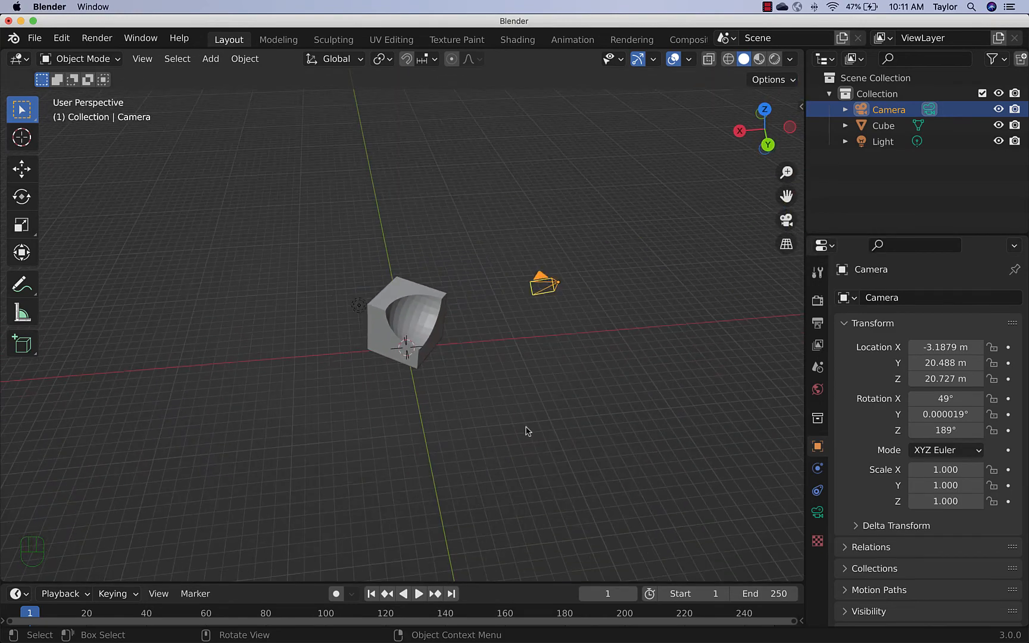
{"action": "middle_click_drag", "start_coordinate": [524, 430], "coordinate": [547, 430]}
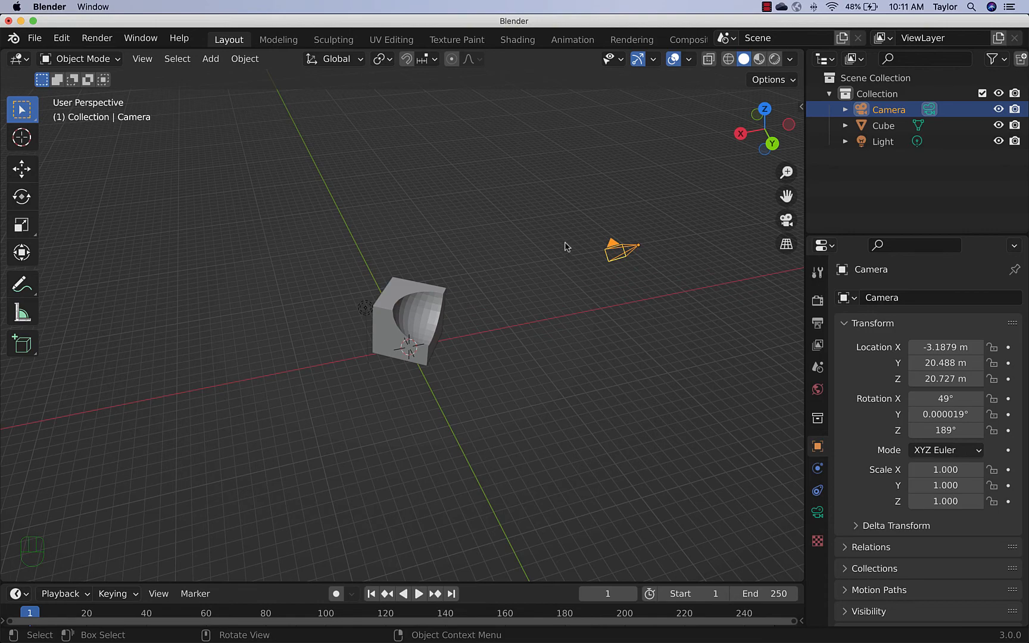
{"action": "middle_click_drag", "start_coordinate": [567, 405], "coordinate": [558, 404]}
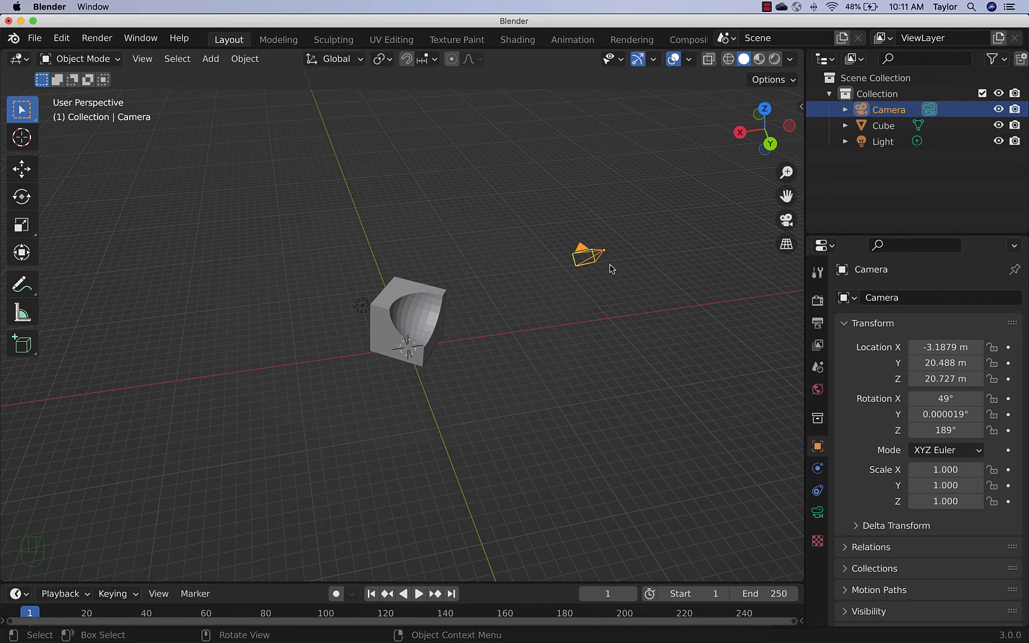
{"action": "key", "text": "g"}
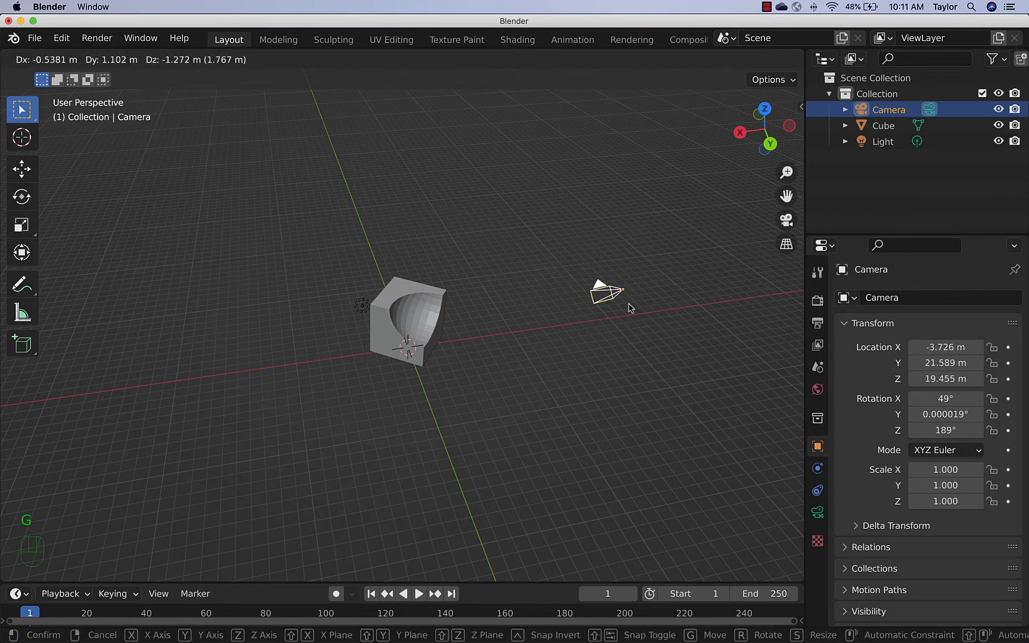
{"action": "right_click", "coordinate": [631, 308]}
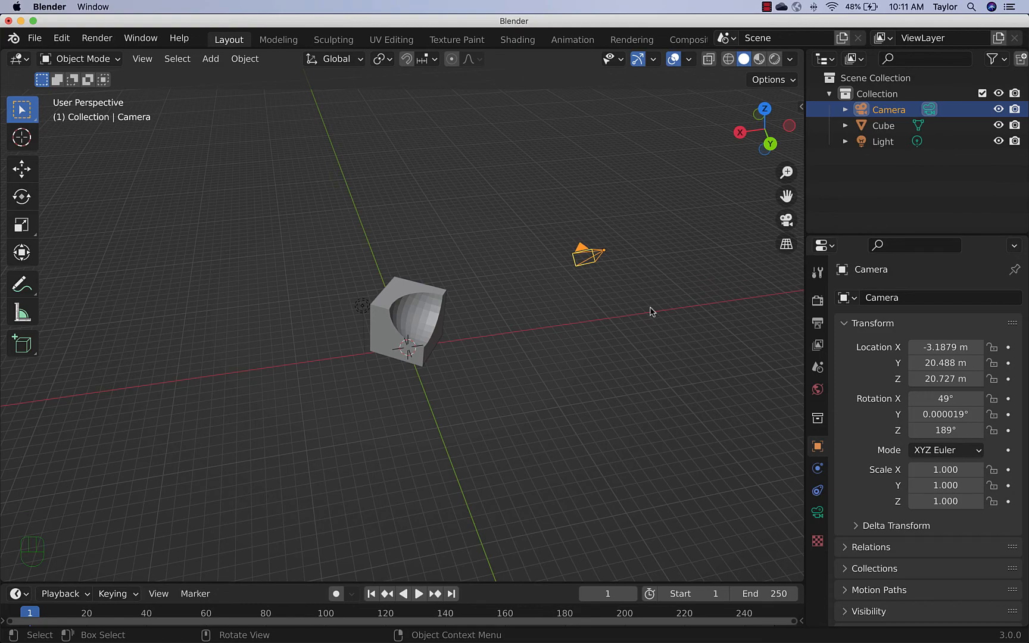
{"action": "key", "text": "n"}
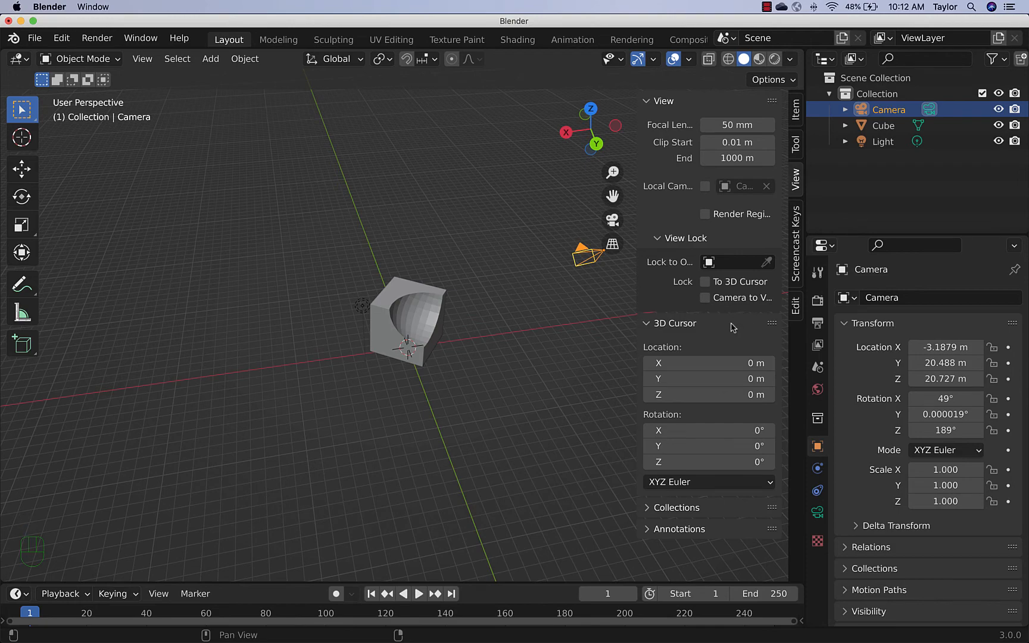
{"action": "key", "text": "n"}
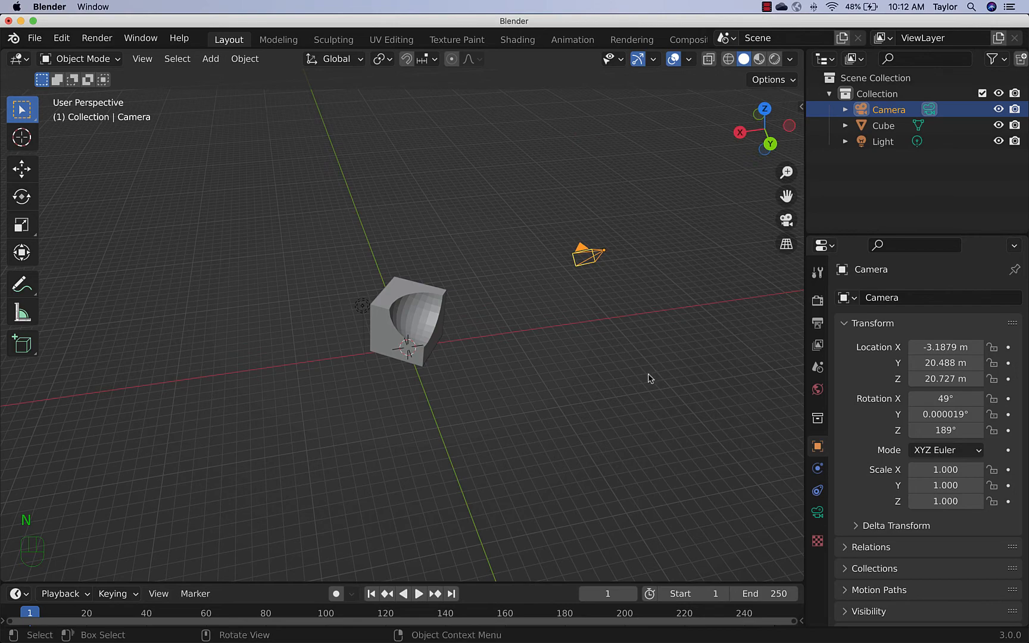
Select the light and raise it along the Z axis to about 28 m, high above the cut cube
{"action": "mouse_move", "coordinate": [638, 373]}
{"action": "middle_mouse_down"}
{"action": "mouse_move", "coordinate": [608, 374]}
{"action": "mouse_move", "coordinate": [636, 361]}
{"action": "middle_mouse_up"}
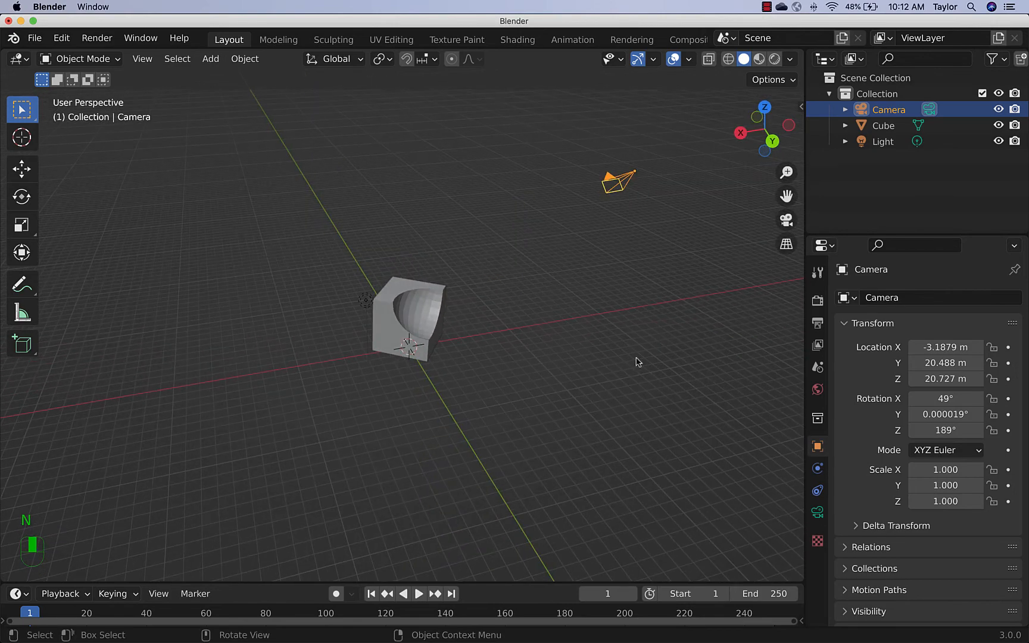
{"action": "left_click", "coordinate": [366, 301]}
{"action": "middle_click_drag", "start_coordinate": [457, 378], "coordinate": [384, 311]}
{"action": "scroll", "coordinate": [393, 314], "scroll_direction": "up", "scroll_amount": 5}
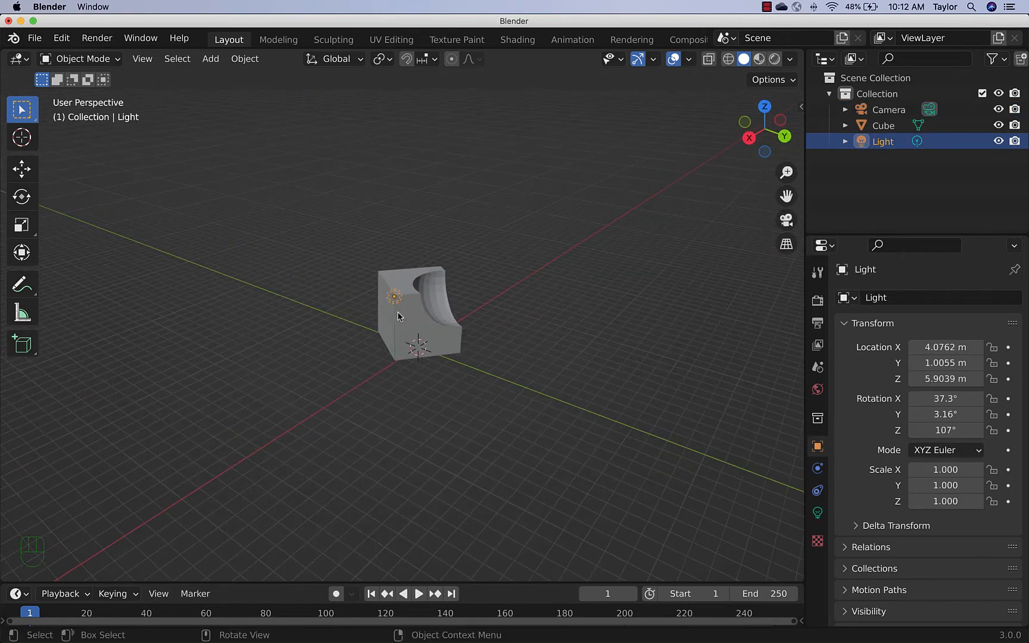
{"action": "middle_click_drag", "start_coordinate": [466, 320], "coordinate": [334, 269]}
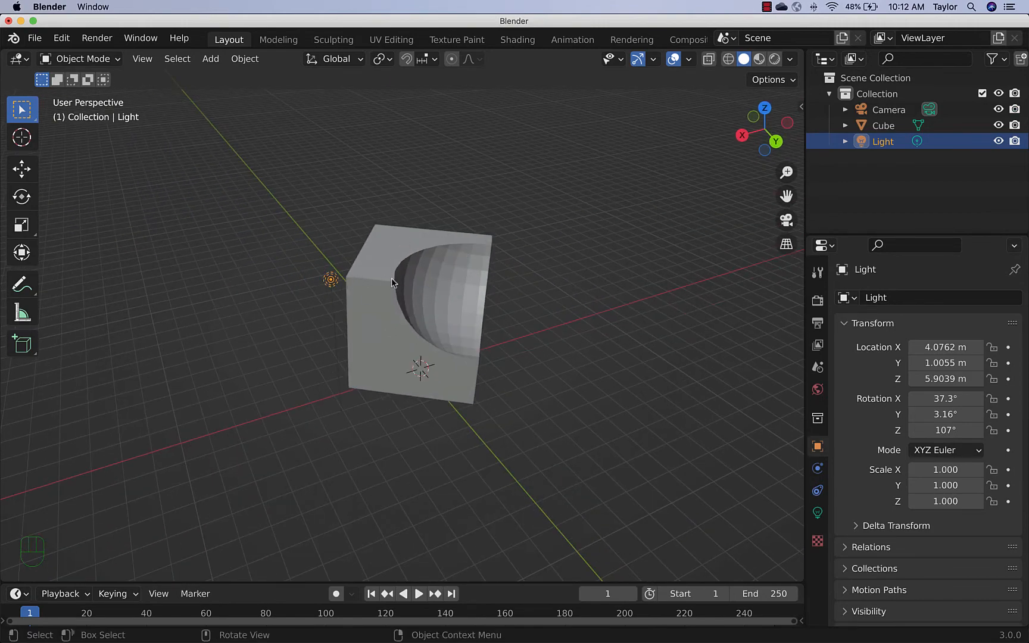
{"action": "scroll", "coordinate": [357, 309], "scroll_direction": "down", "scroll_amount": 2}
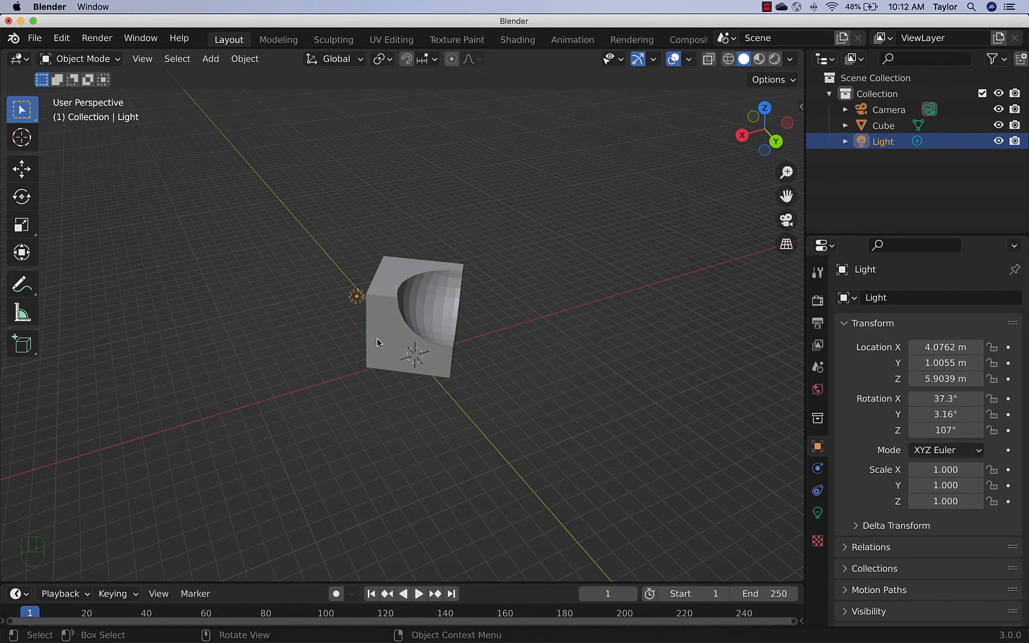
{"action": "key", "text": "g"}
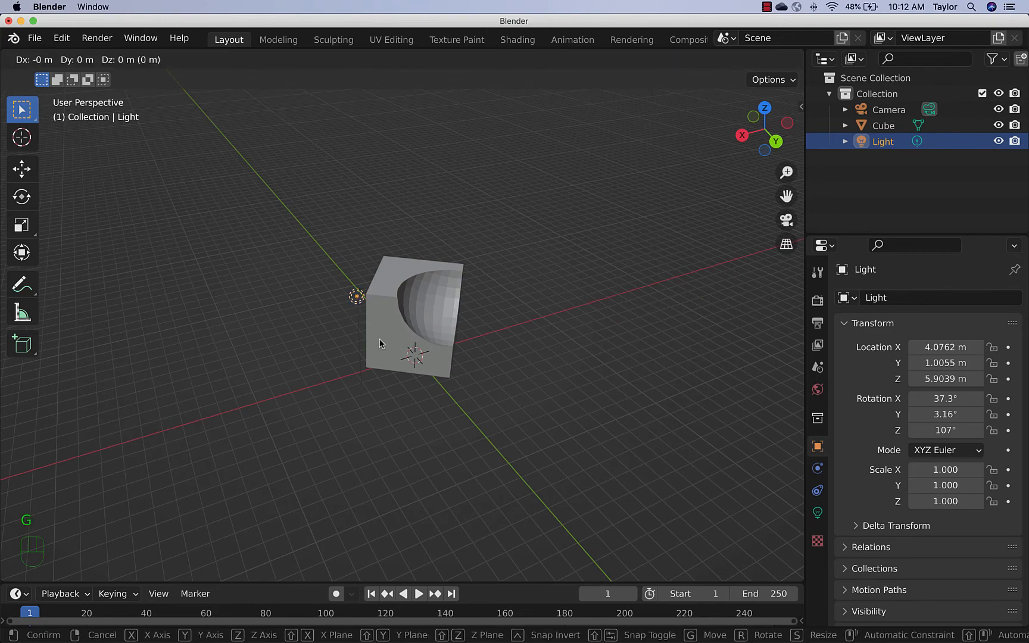
{"action": "key", "text": "z"}
{"action": "left_click", "coordinate": [436, 134]}
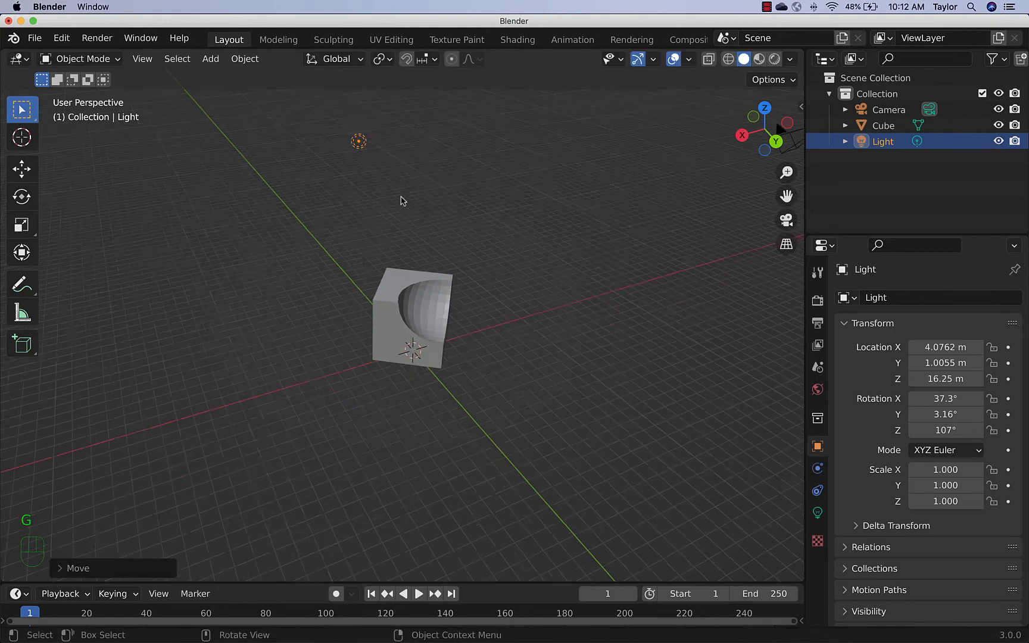
{"action": "scroll", "coordinate": [404, 214], "scroll_direction": "down", "scroll_amount": 3}
{"action": "key", "text": "g"}
{"action": "key", "text": "z"}
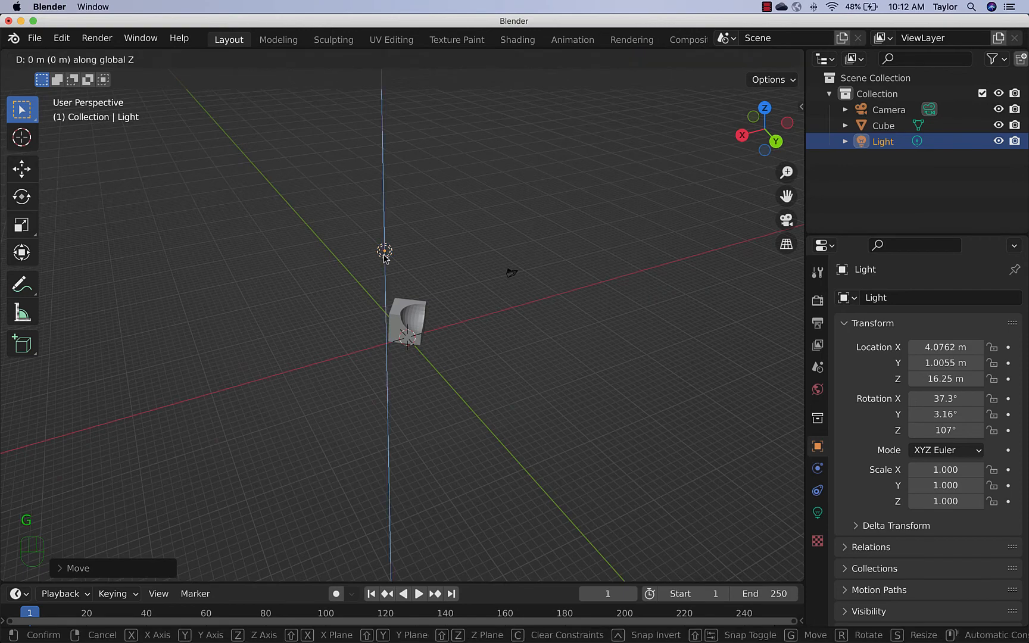
{"action": "left_click", "coordinate": [405, 173]}
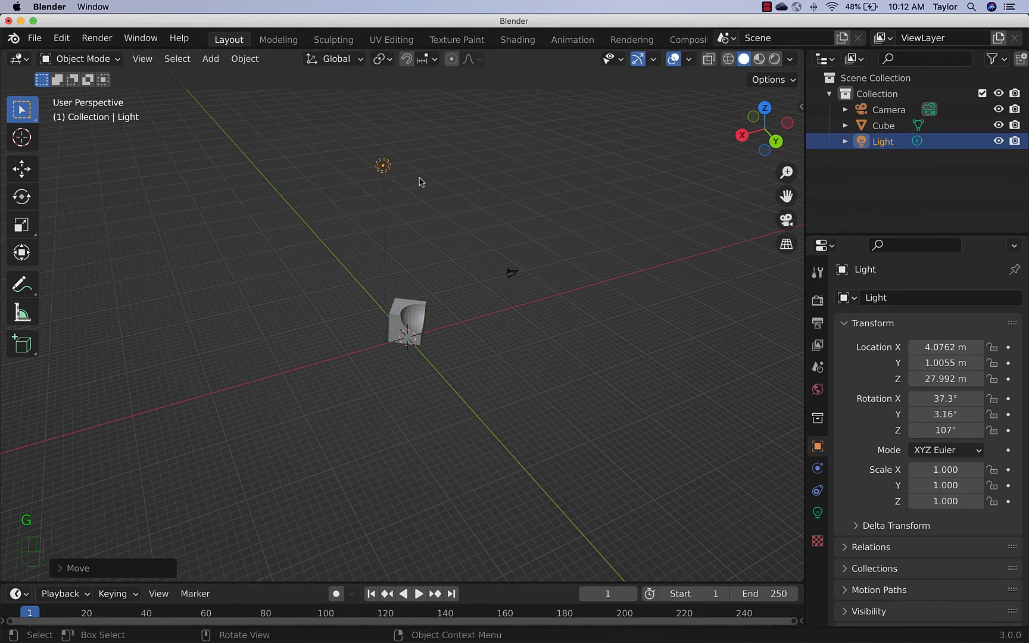
Add a plane mesh at the world origin beneath the cut cube
{"action": "middle_click_drag", "start_coordinate": [519, 340], "coordinate": [493, 390]}
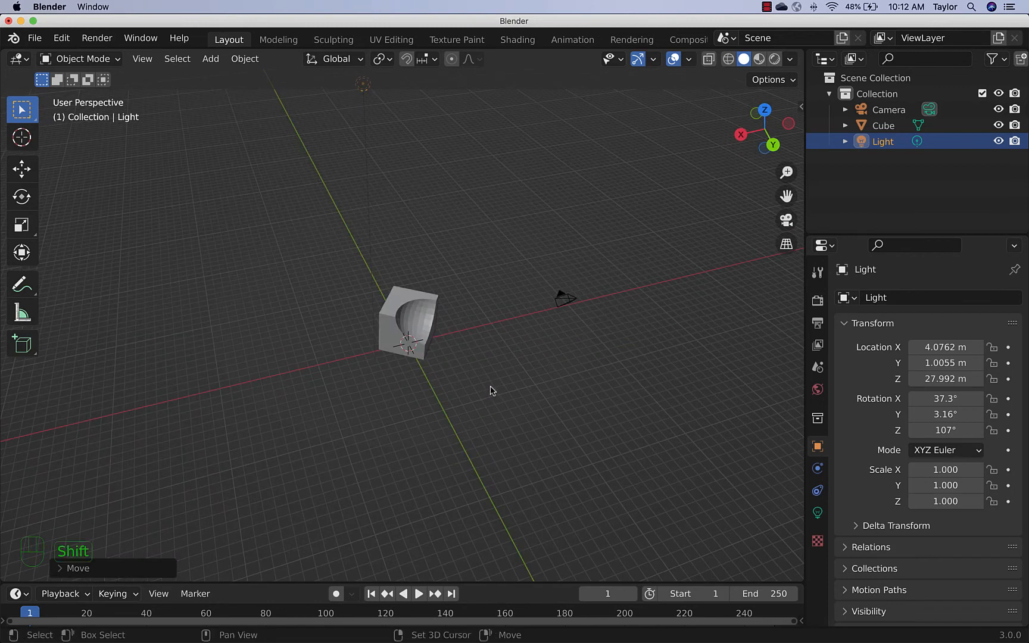
{"action": "key", "text": "shift+a"}
{"action": "mouse_move", "coordinate": [477, 351]}
{"action": "mouse_move", "coordinate": [476, 325]}
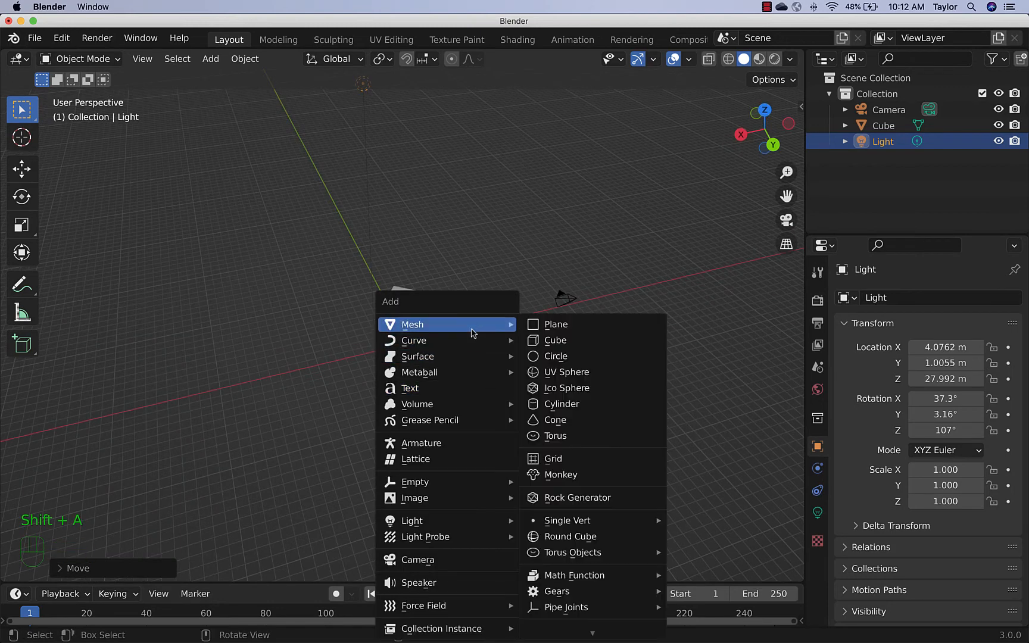
{"action": "left_click", "coordinate": [534, 326]}
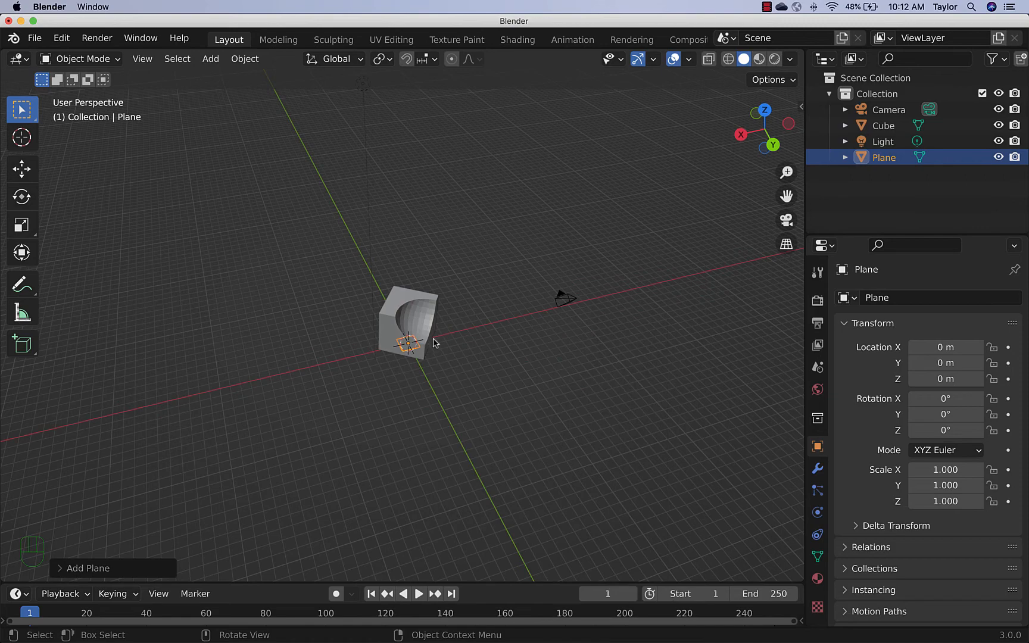
Scale the plane uniformly to about 17.74 so it forms a wide floor under the cut cube
{"action": "key", "text": "s"}
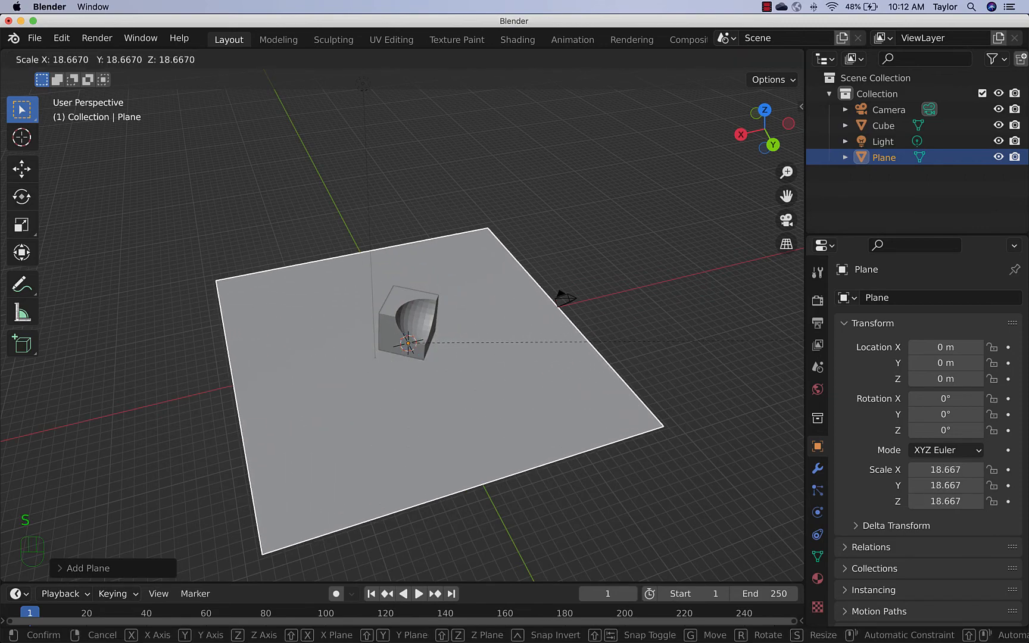
{"action": "left_click", "coordinate": [783, 342]}
{"action": "mouse_move", "coordinate": [666, 433]}
{"action": "middle_mouse_down"}
{"action": "mouse_move", "coordinate": [601, 379]}
{"action": "mouse_move", "coordinate": [608, 350]}
{"action": "mouse_move", "coordinate": [660, 427]}
{"action": "mouse_move", "coordinate": [650, 429]}
{"action": "middle_mouse_up"}
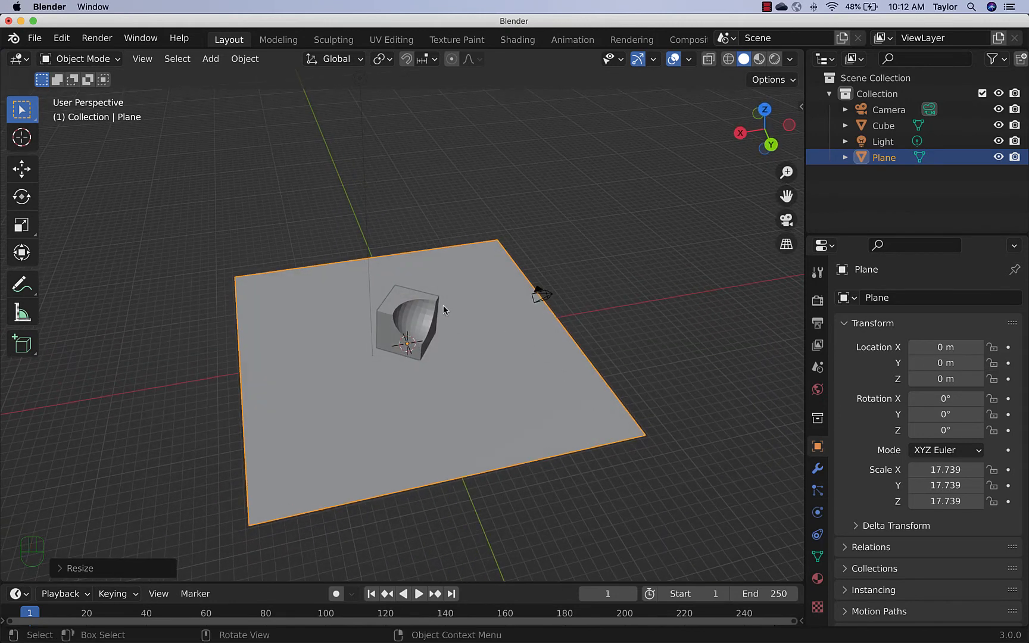
{"action": "scroll", "coordinate": [443, 309], "scroll_direction": "up", "scroll_amount": 2}
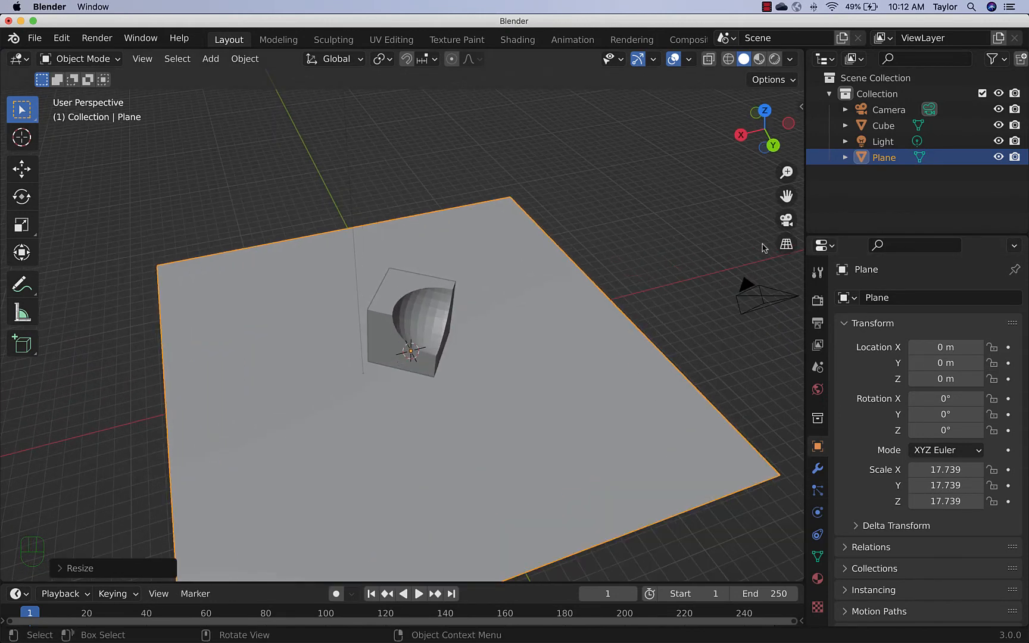
From the camera view, stretch the plane along Y to a scale of about 26.6 so it fills the camera frame
{"action": "left_click", "coordinate": [789, 221]}
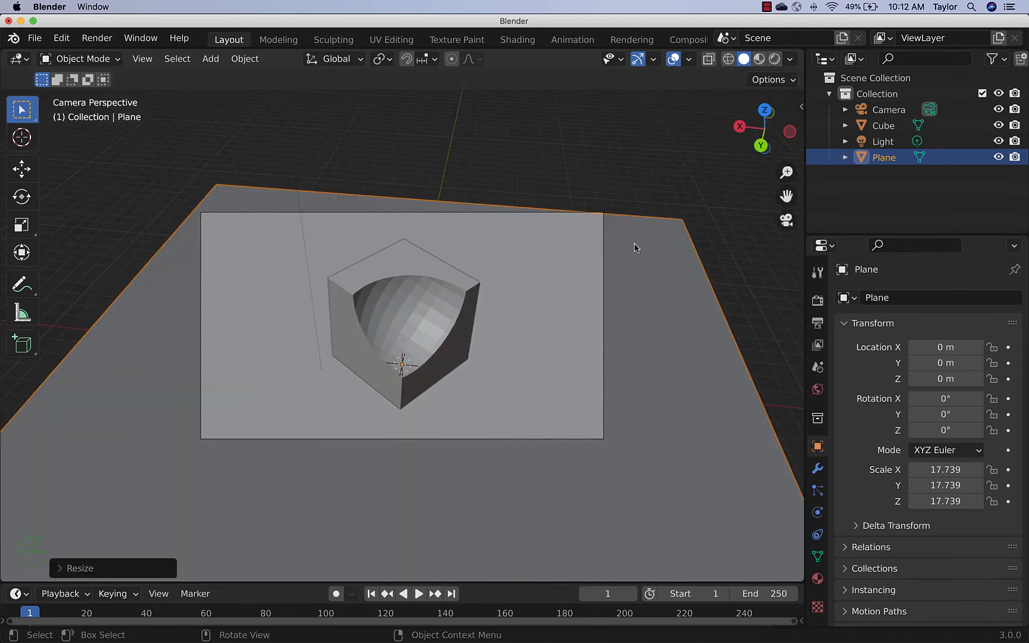
{"action": "left_click", "coordinate": [405, 181]}
{"action": "left_click", "coordinate": [384, 208]}
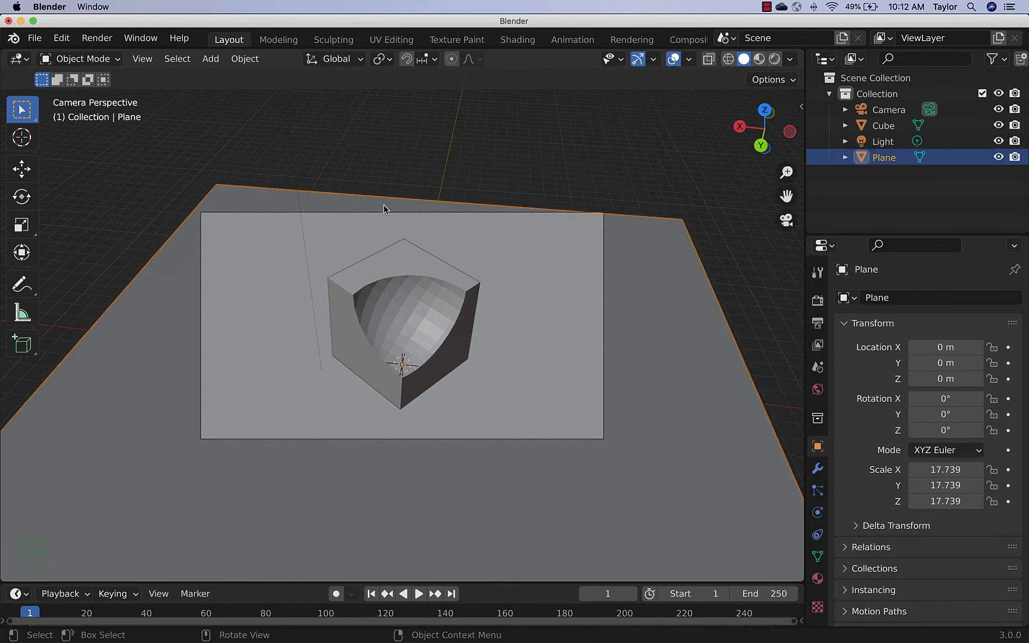
{"action": "key", "text": "s"}
{"action": "key", "text": "y"}
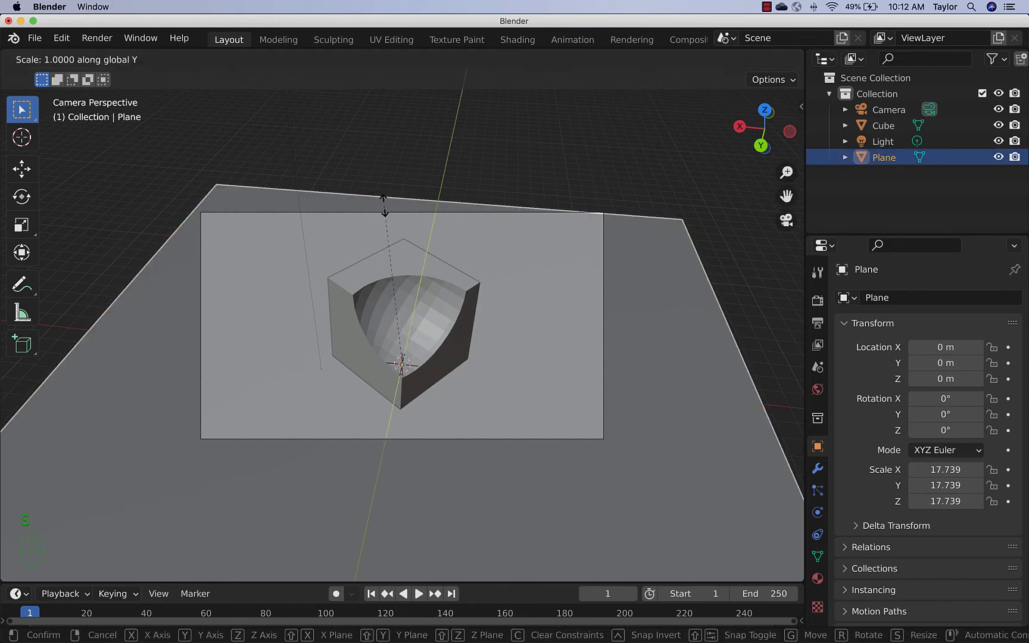
{"action": "left_click", "coordinate": [573, 331]}
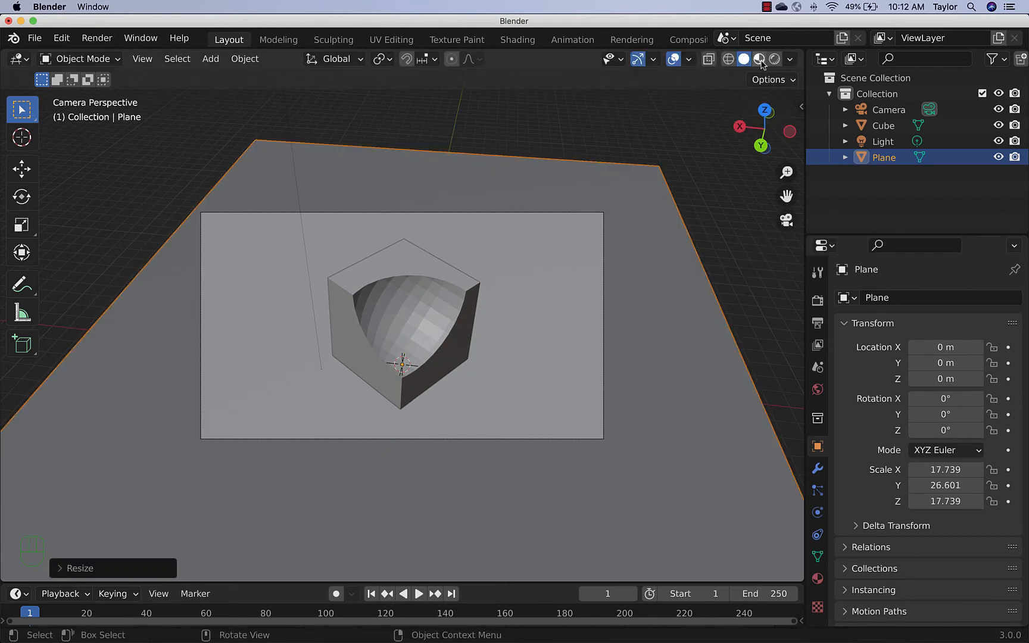
Preview the scene in material preview and rendered shading through the camera, and return to solid shading
{"action": "left_click", "coordinate": [760, 60]}
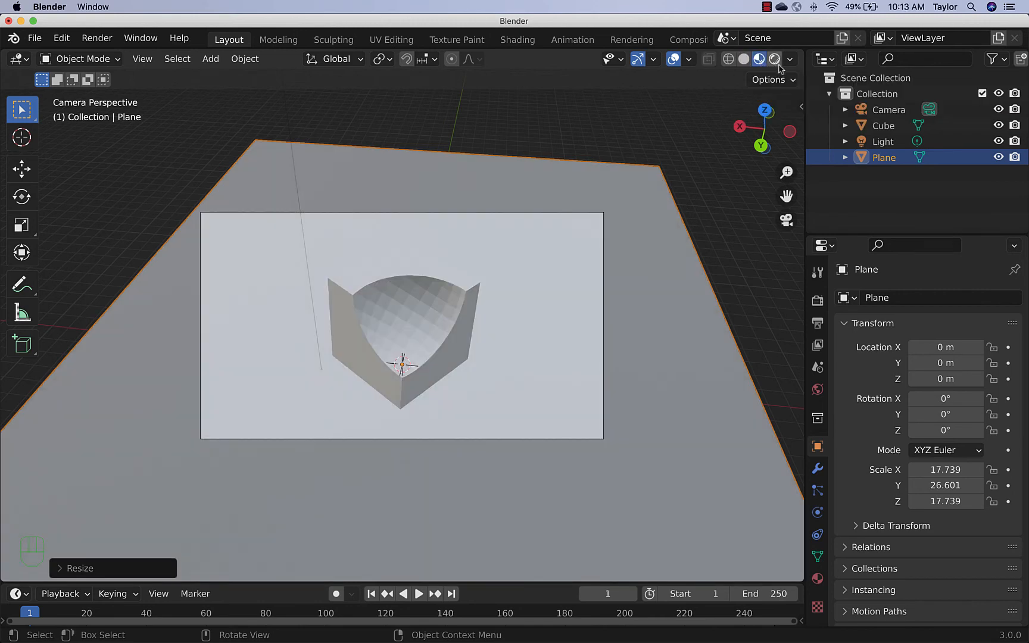
{"action": "left_click", "coordinate": [775, 60]}
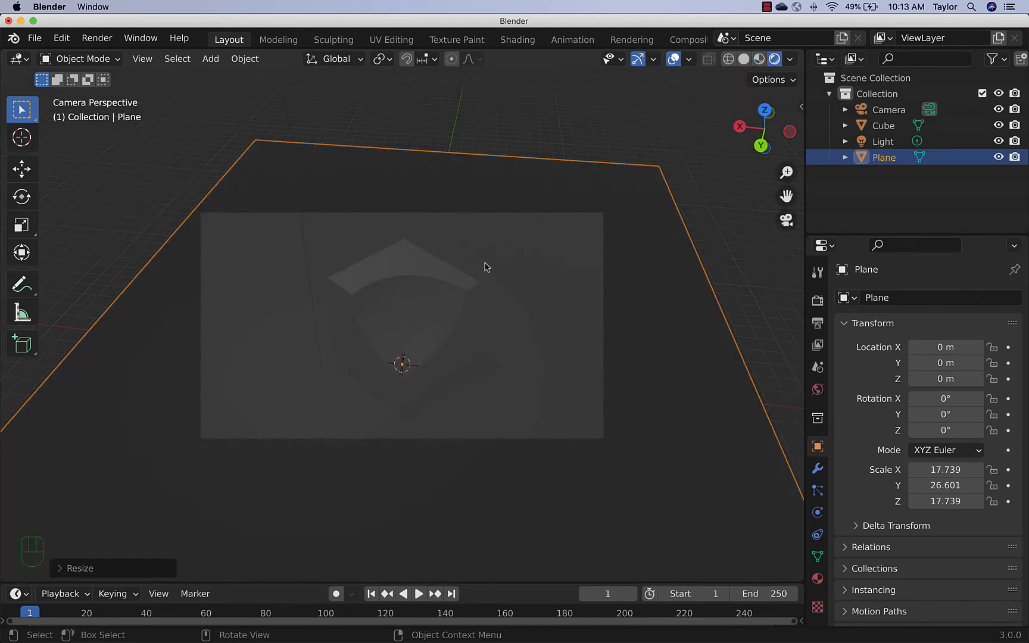
{"action": "scroll", "coordinate": [603, 274], "scroll_direction": "down", "scroll_amount": 5}
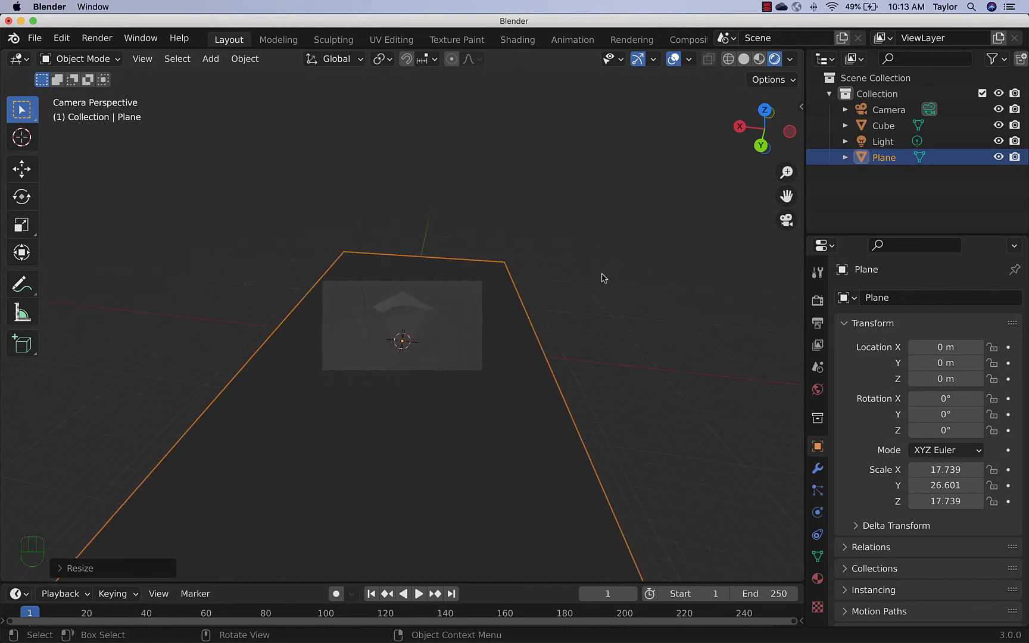
{"action": "scroll", "coordinate": [603, 277], "scroll_direction": "down", "scroll_amount": 2}
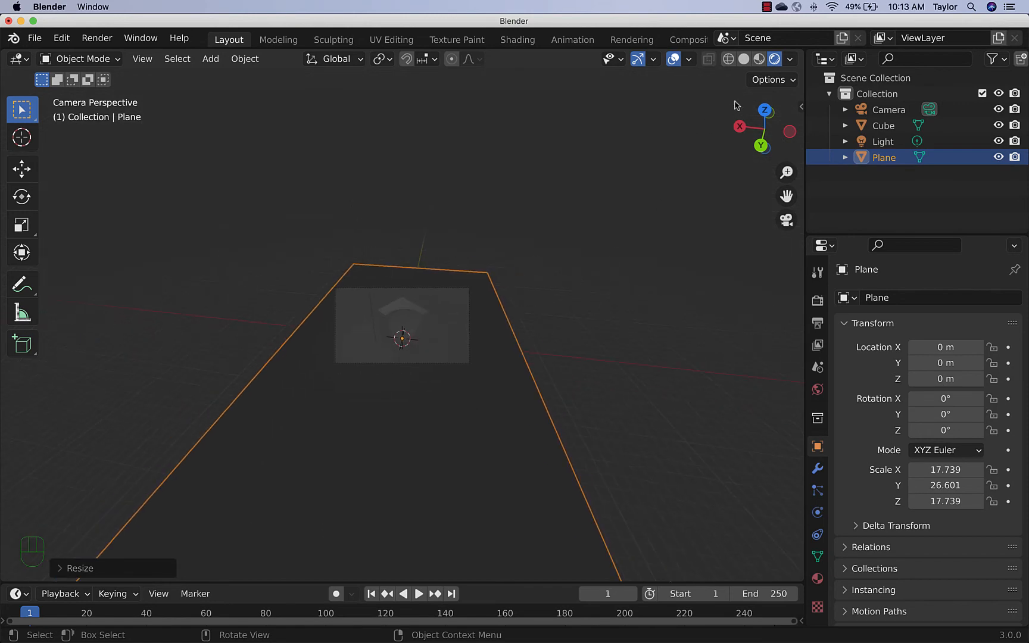
{"action": "left_click", "coordinate": [743, 59]}
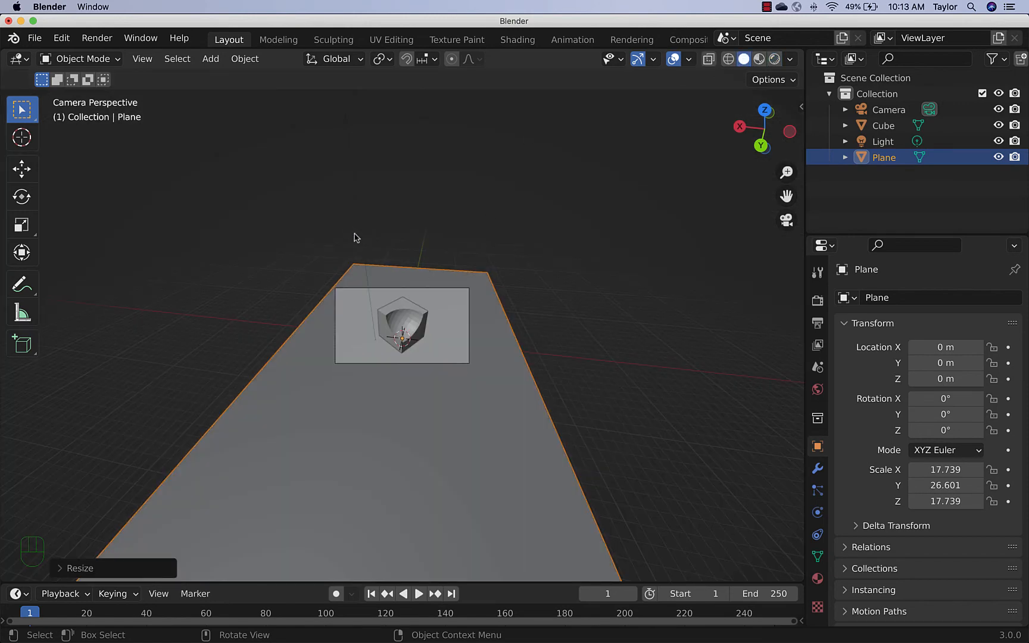
Select the light above the cube, leave the camera view, and set the light's power to 10000 W
{"action": "left_click", "coordinate": [360, 216]}
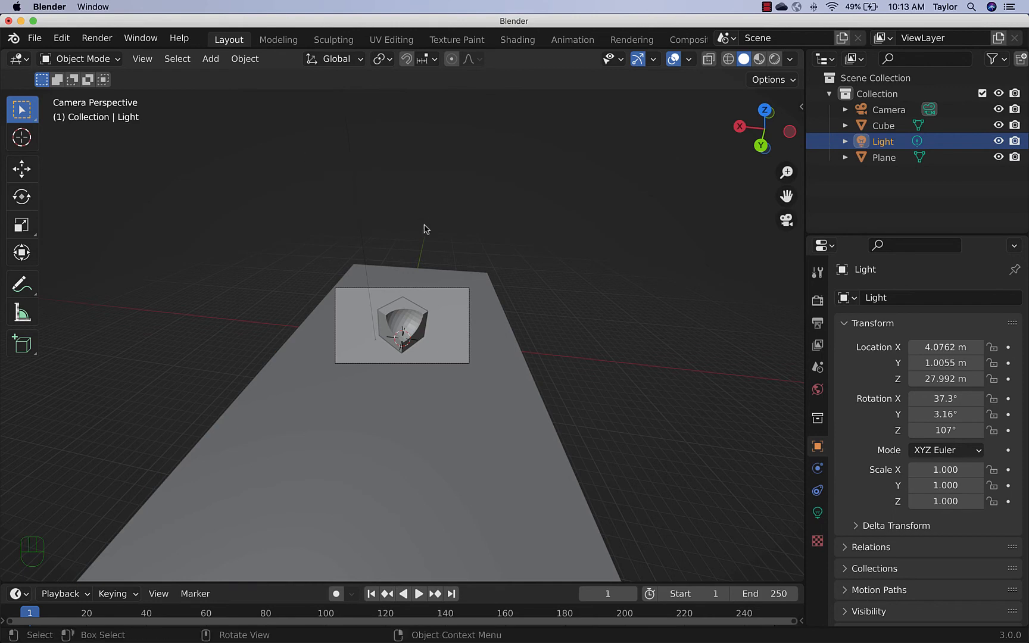
{"action": "scroll", "coordinate": [387, 179], "scroll_direction": "up", "scroll_amount": 4}
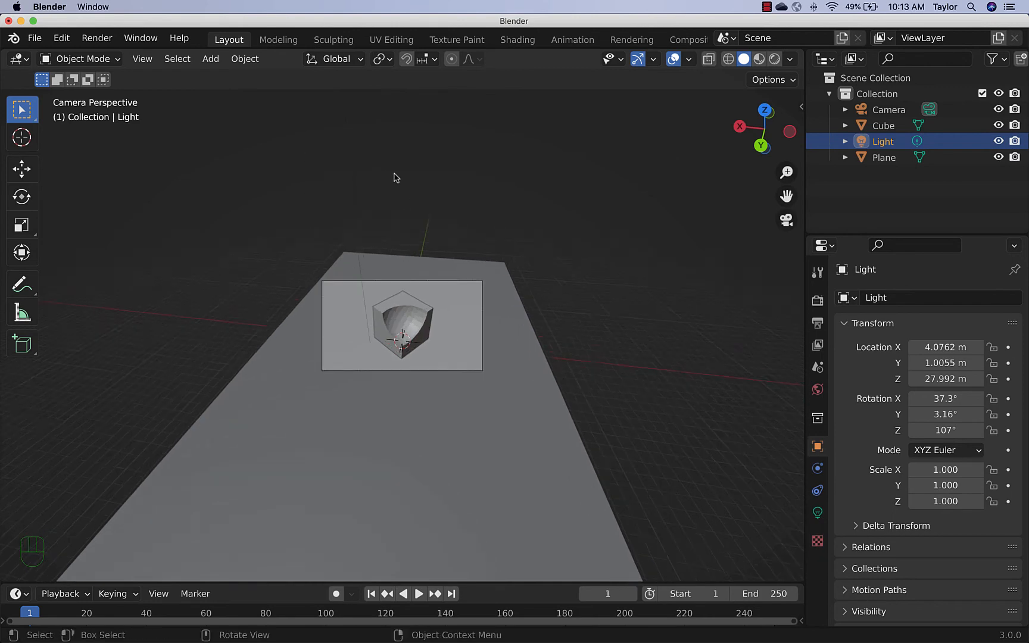
{"action": "left_click", "coordinate": [786, 222]}
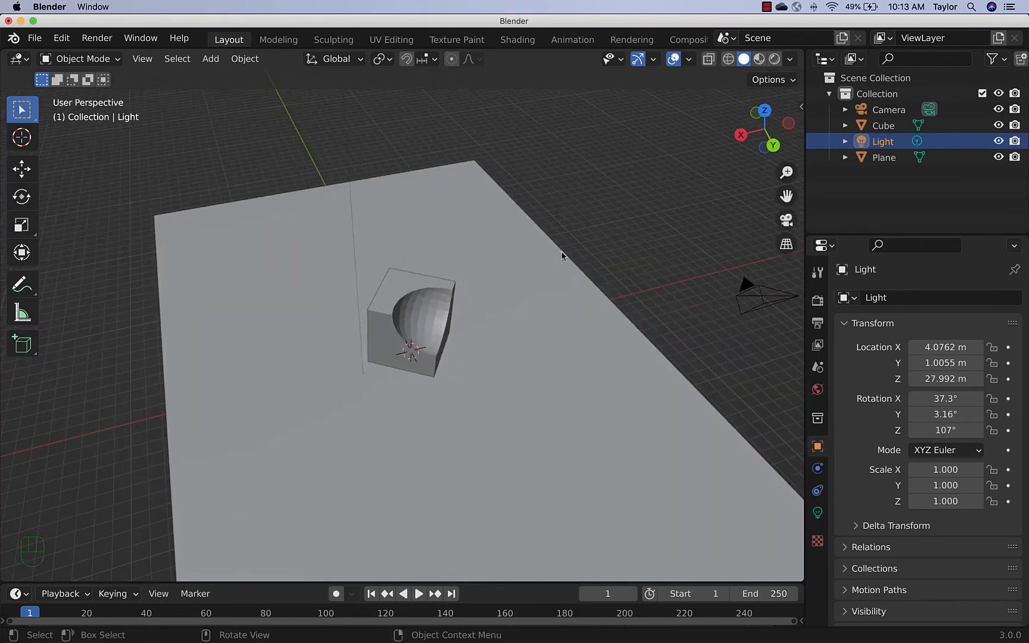
{"action": "scroll", "coordinate": [410, 274], "scroll_direction": "down", "scroll_amount": 6}
{"action": "scroll", "coordinate": [413, 230], "scroll_direction": "up", "scroll_amount": 1}
{"action": "scroll", "coordinate": [409, 228], "scroll_direction": "up", "scroll_amount": 2}
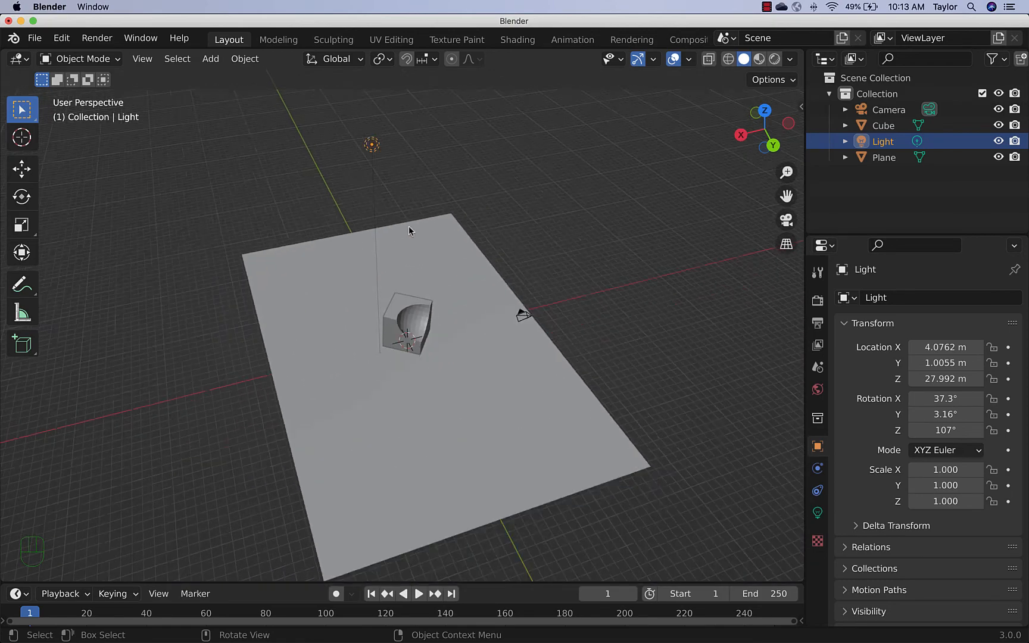
{"action": "scroll", "coordinate": [409, 227], "scroll_direction": "down", "scroll_amount": 1}
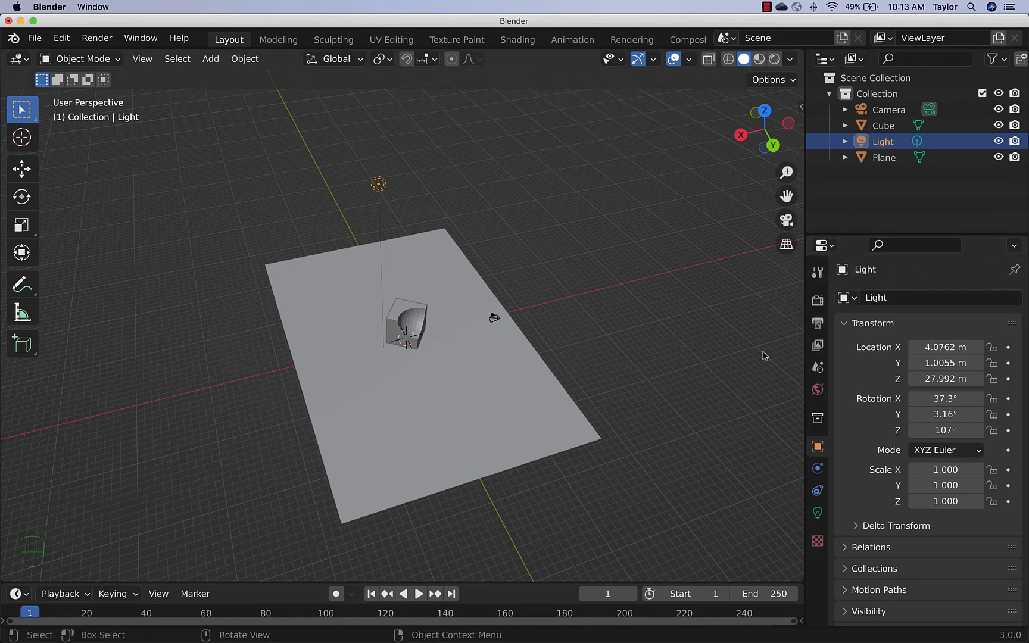
{"action": "left_click", "coordinate": [818, 513]}
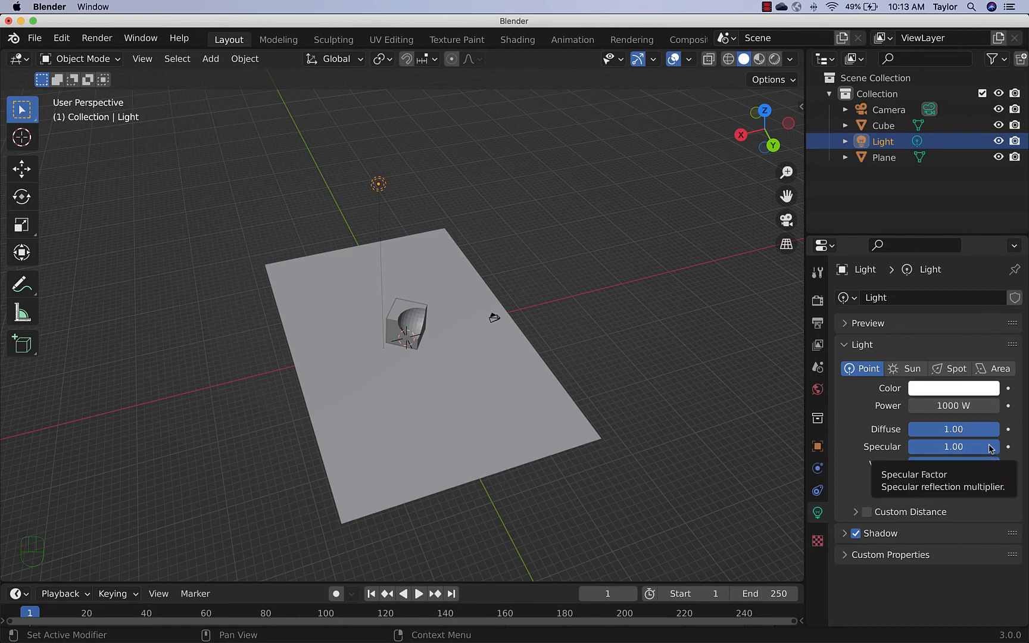
{"action": "left_click", "coordinate": [971, 407]}
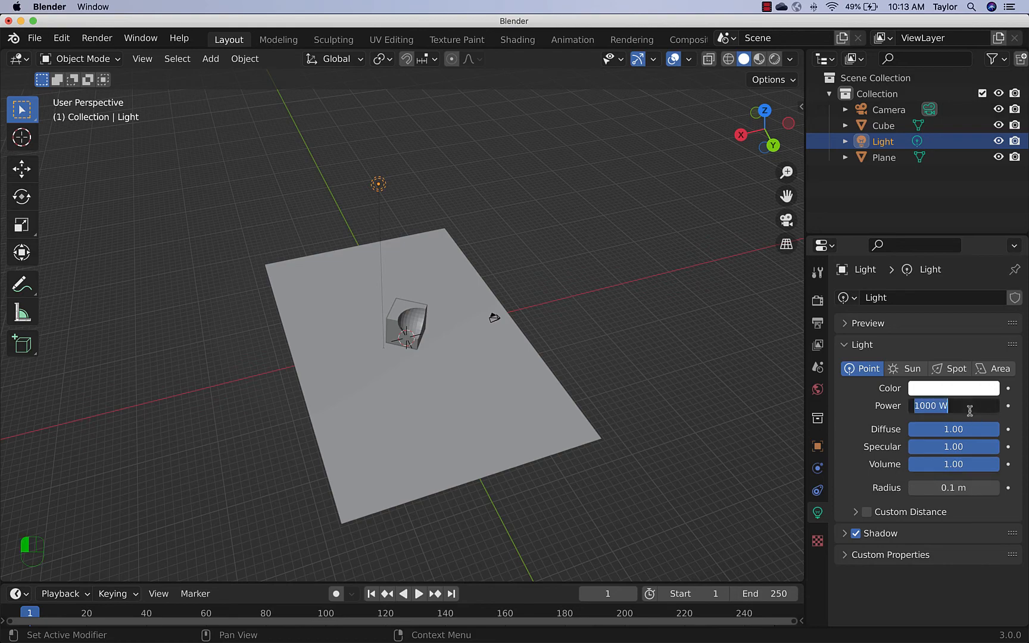
{"action": "type", "text": "10000"}
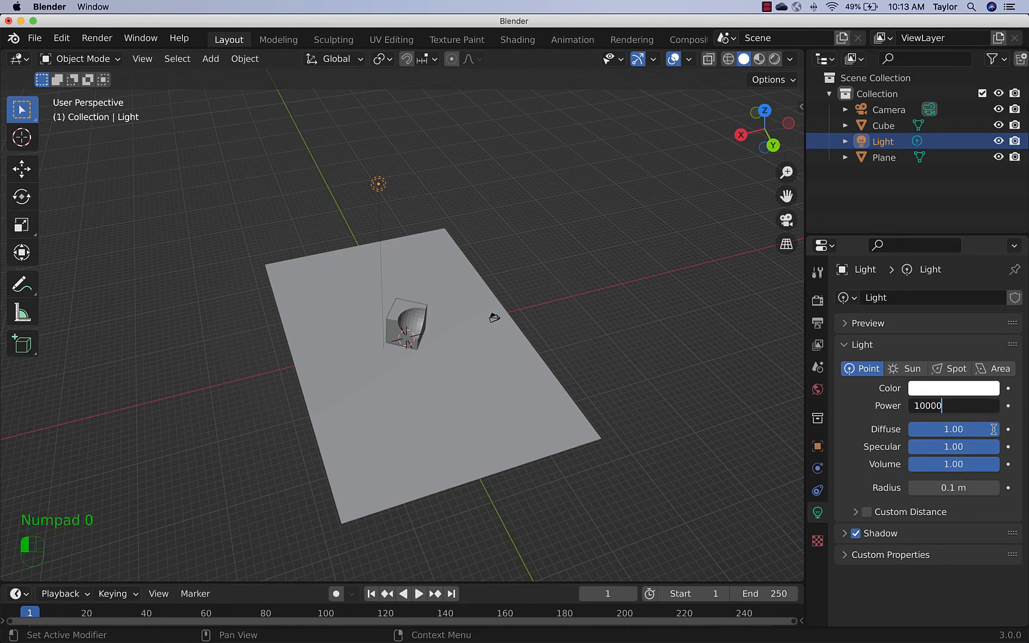
{"action": "key", "text": "Return"}
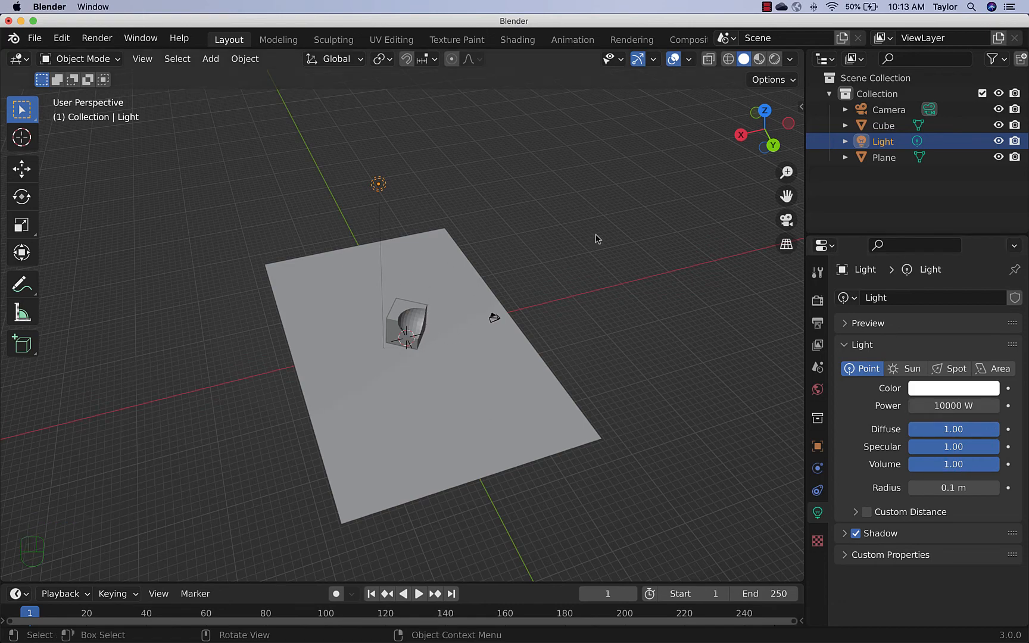
Show the viewport in rendered shading and lower the light along the Z axis, closer to the cut cube
{"action": "left_click", "coordinate": [761, 59]}
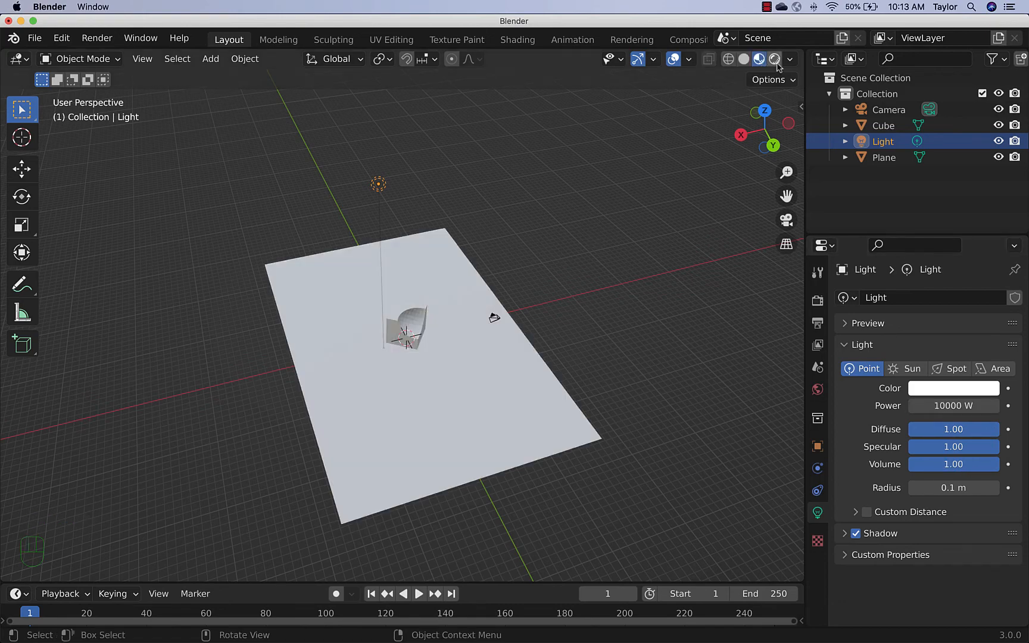
{"action": "left_click", "coordinate": [776, 60]}
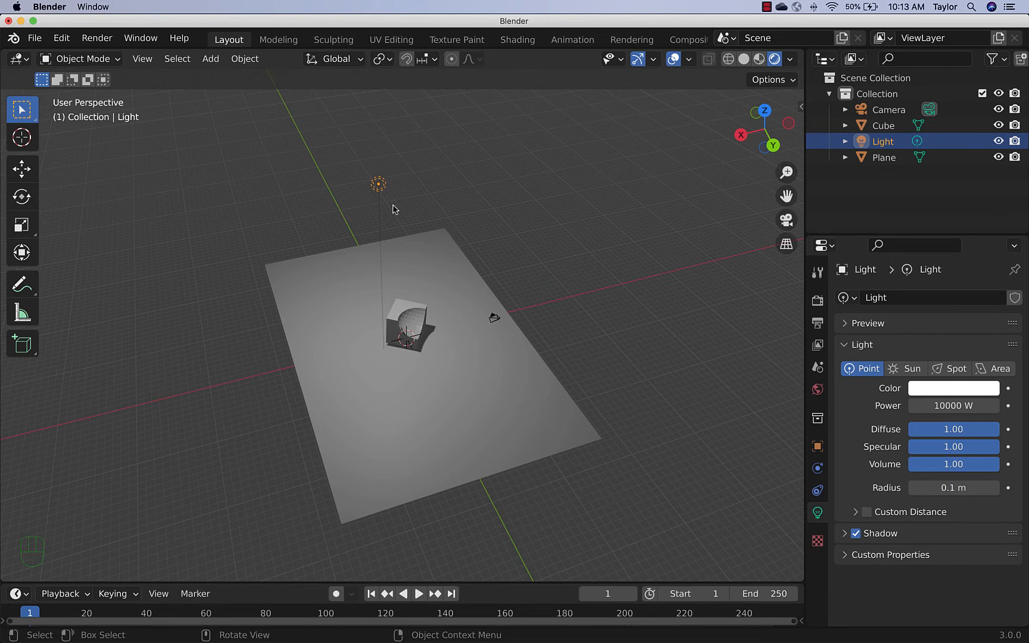
{"action": "key", "text": "g"}
{"action": "key", "text": "z"}
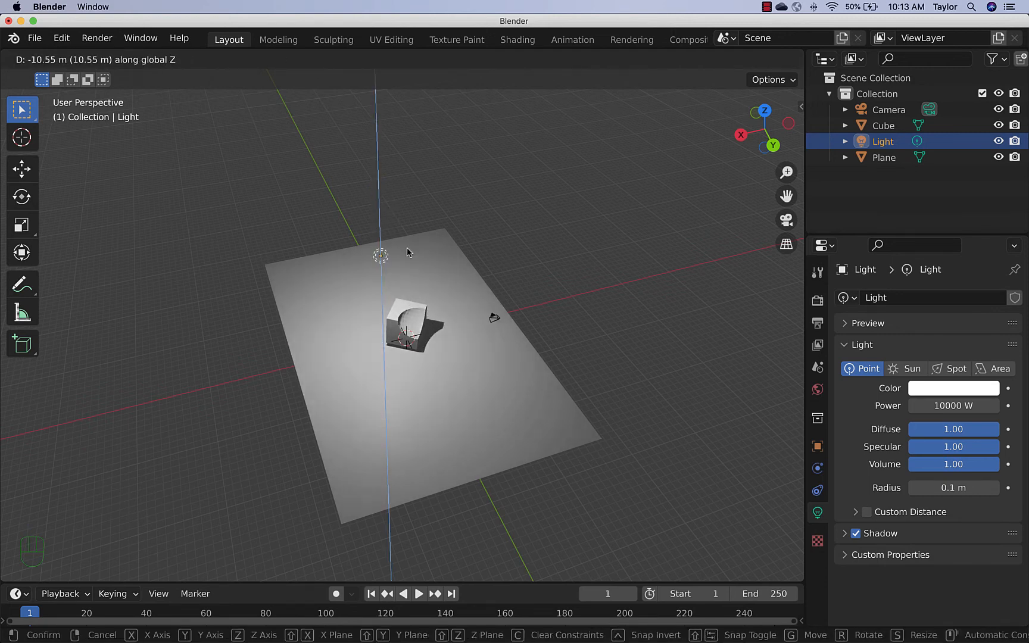
{"action": "left_click", "coordinate": [400, 292]}
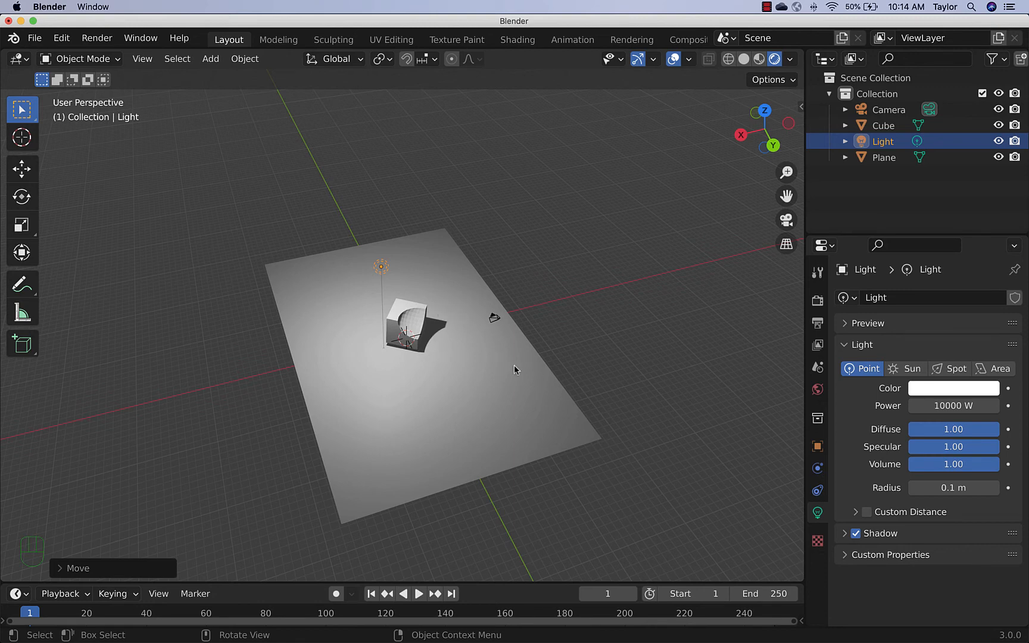
Set the point light's radius to 10 m to soften the cube's shadow
{"action": "scroll", "coordinate": [449, 365], "scroll_direction": "up", "scroll_amount": 4}
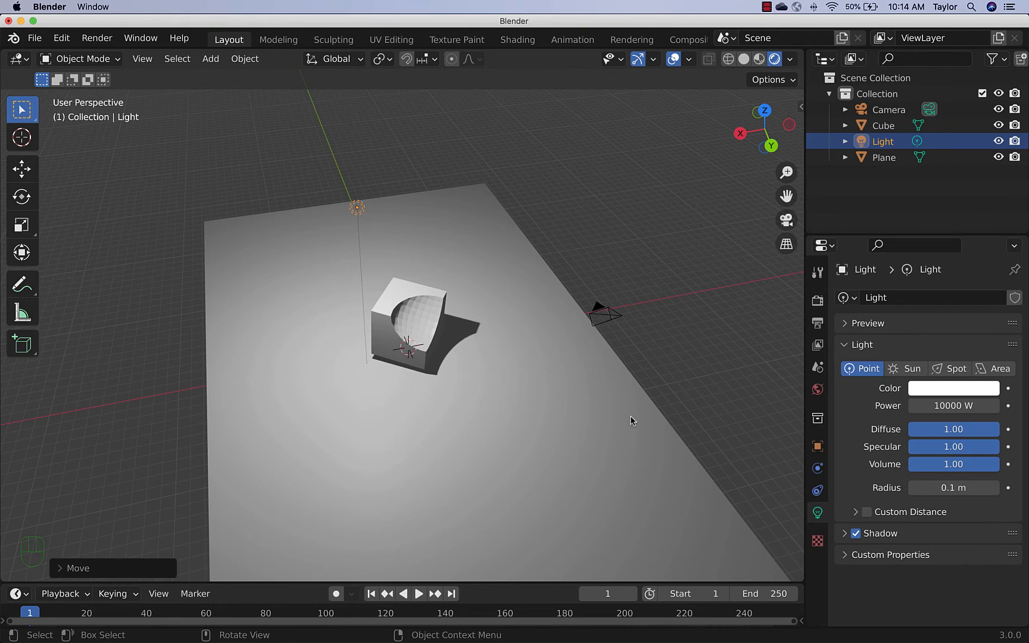
{"action": "left_click", "coordinate": [960, 488]}
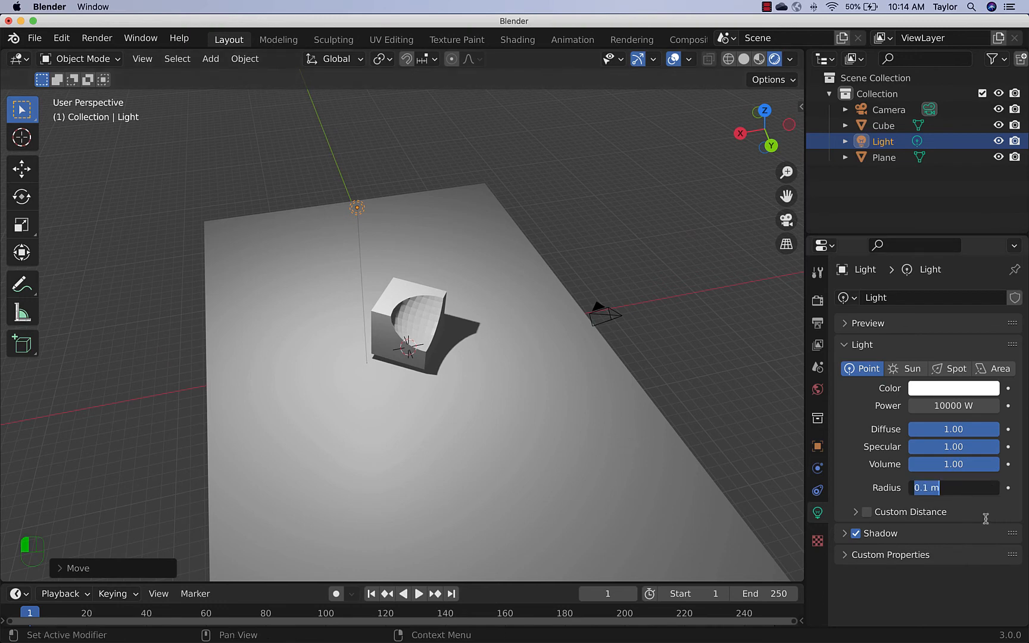
{"action": "type", "text": "10"}
{"action": "key", "text": "Return"}
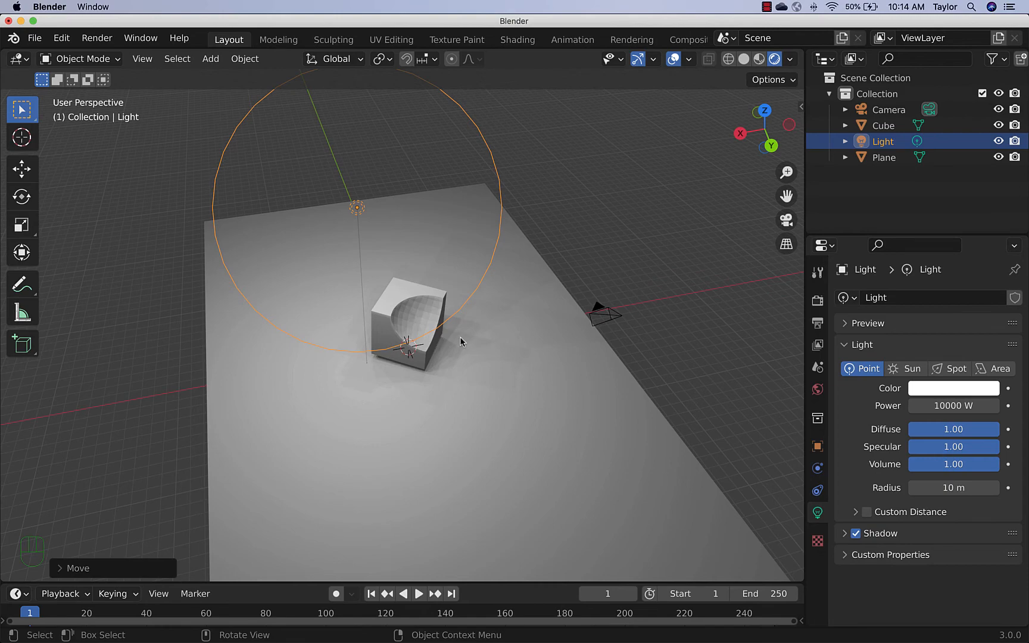
Select the cut cube and, in the back orthographic view, rotate it about -1.6° to level its base
{"action": "left_click", "coordinate": [404, 303]}
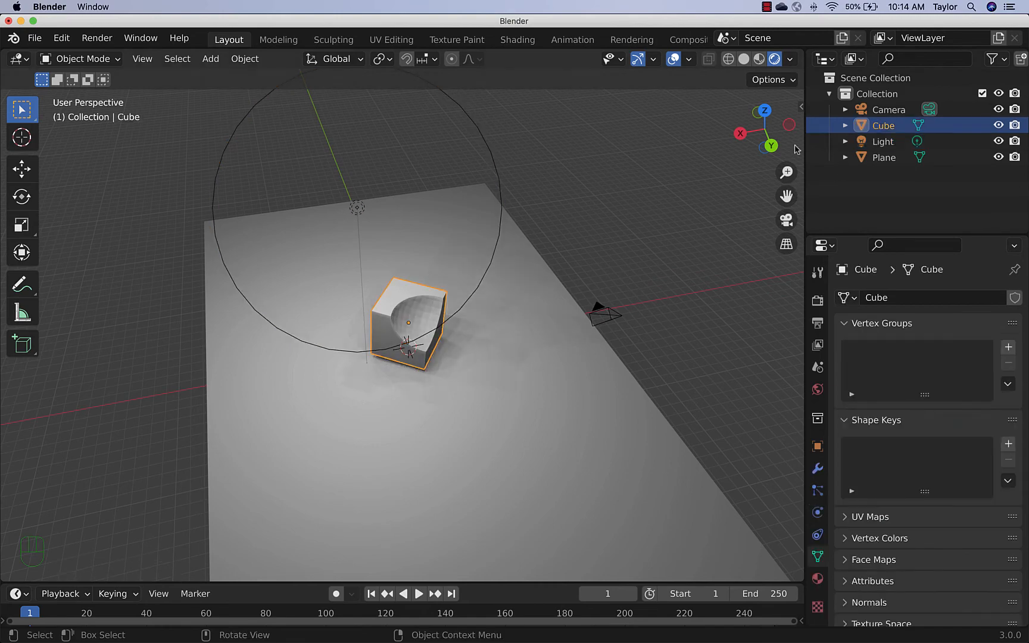
{"action": "left_click", "coordinate": [771, 146]}
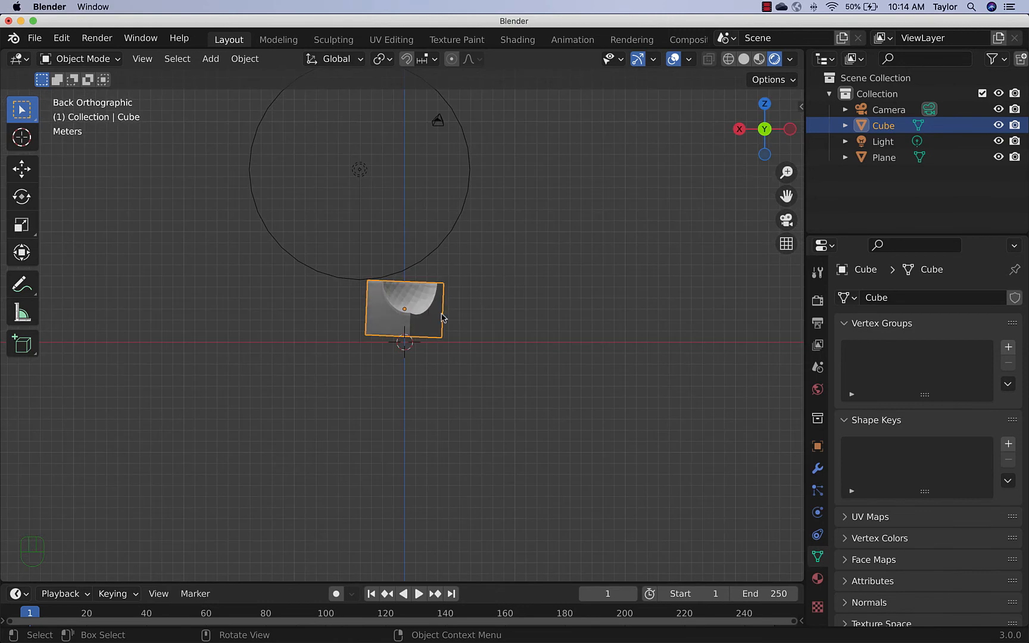
{"action": "key", "text": "r"}
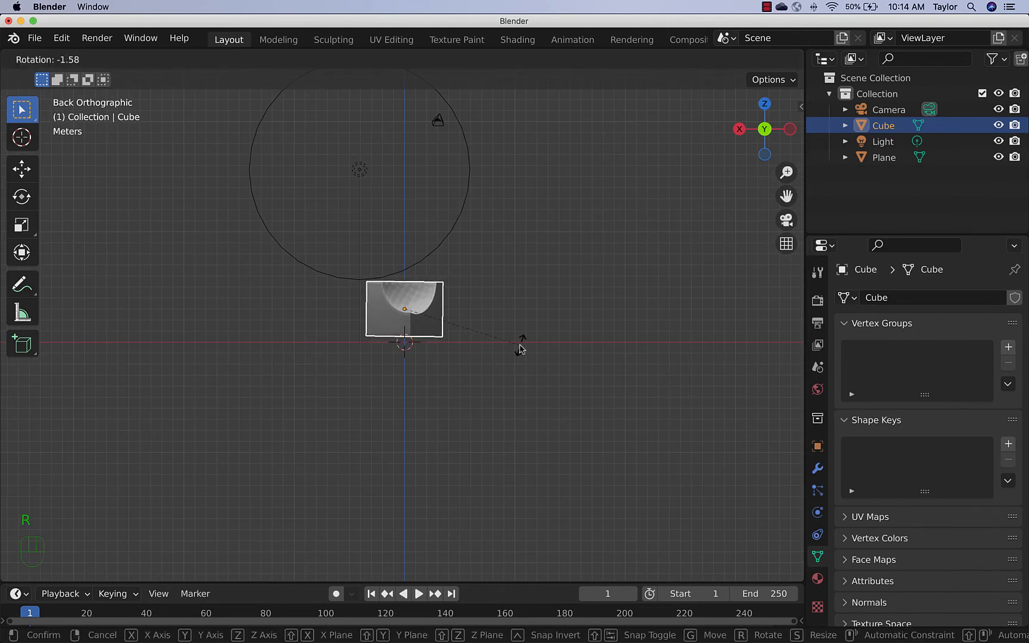
{"action": "left_click", "coordinate": [522, 349]}
Lower the cut cube along the Z axis to rest its base on the plane, and inspect it in perspective
{"action": "key", "text": "g"}
{"action": "key", "text": "z"}
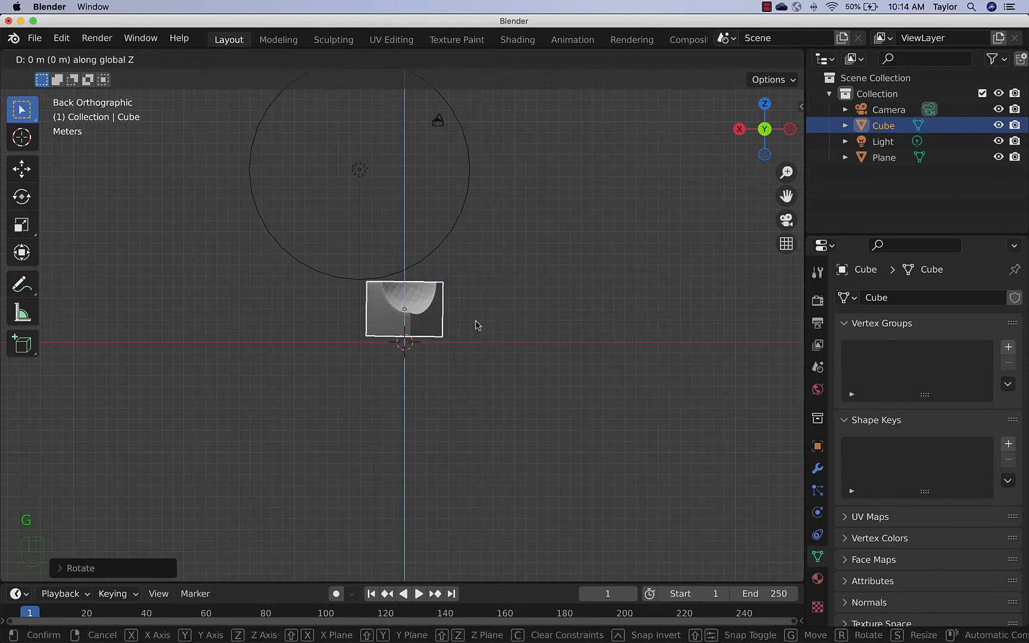
{"action": "left_click", "coordinate": [478, 330]}
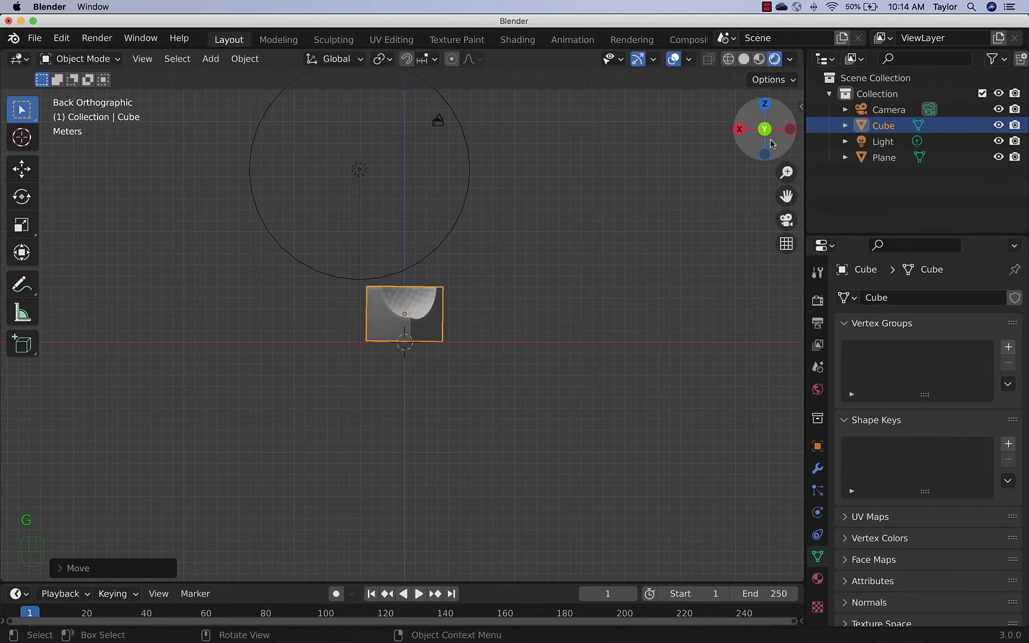
{"action": "middle_click_drag", "start_coordinate": [680, 271], "coordinate": [595, 343]}
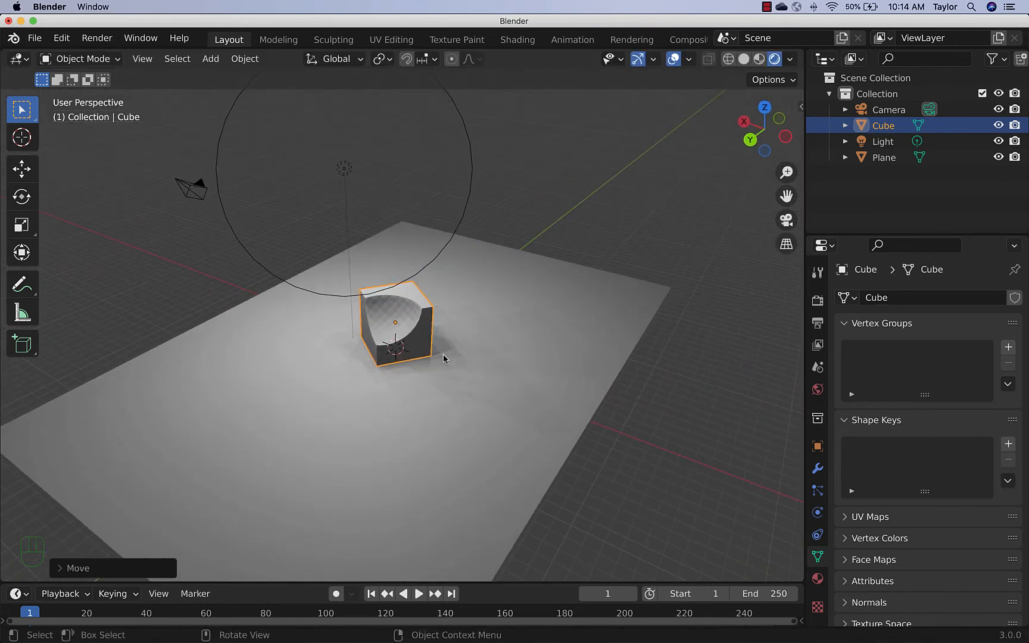
{"action": "middle_click_drag", "start_coordinate": [434, 364], "coordinate": [425, 311]}
{"action": "scroll", "coordinate": [427, 314], "scroll_direction": "down", "scroll_amount": 2}
{"action": "scroll", "coordinate": [429, 325], "scroll_direction": "up", "scroll_amount": 2}
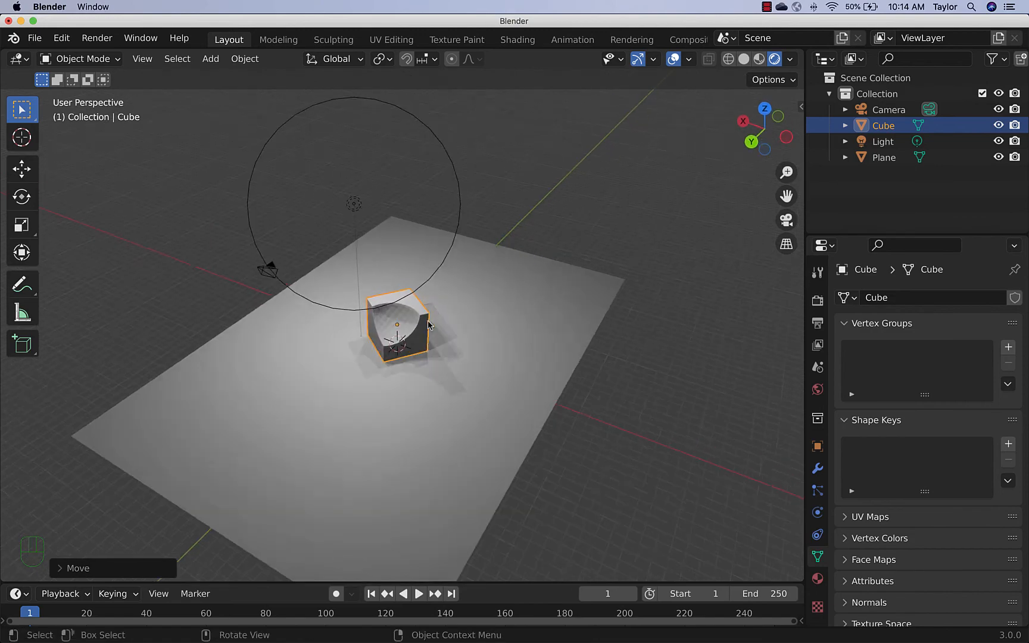
View the scene through the camera with the cut cube deselected and examine the framing
{"action": "left_click", "coordinate": [786, 220]}
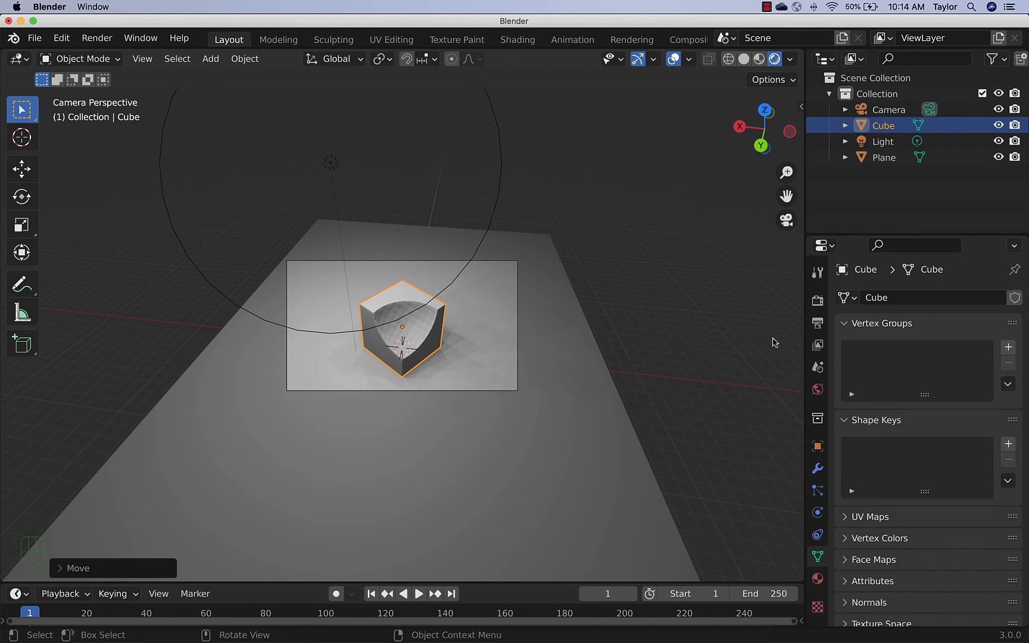
{"action": "left_click", "coordinate": [708, 317]}
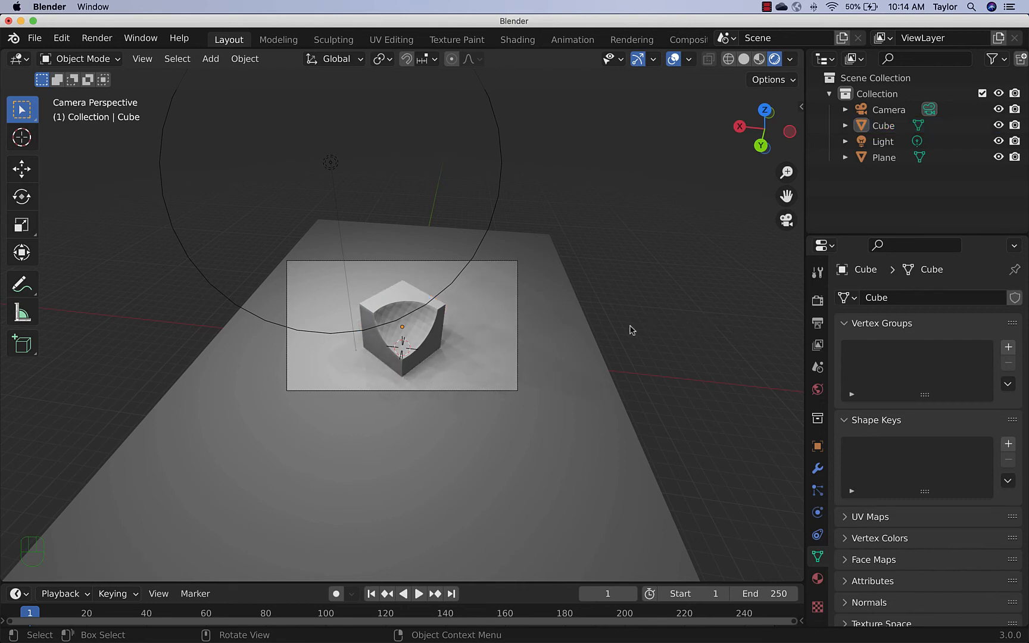
{"action": "scroll", "coordinate": [425, 306], "scroll_direction": "up", "scroll_amount": 4}
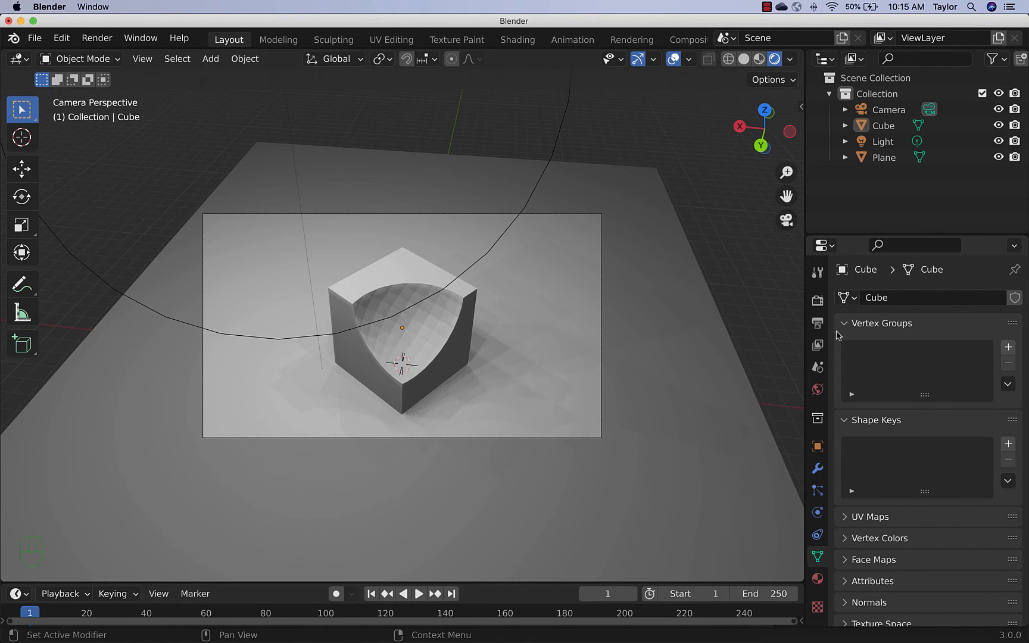
Switch the scene's render engine to Cycles
{"action": "left_click", "coordinate": [819, 302]}
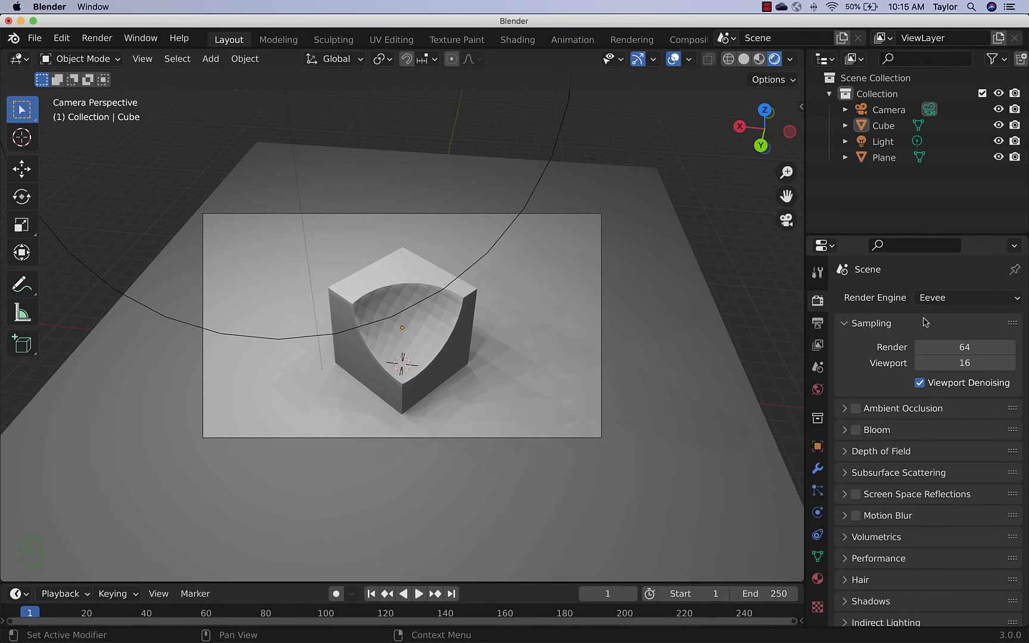
{"action": "left_click", "coordinate": [953, 304]}
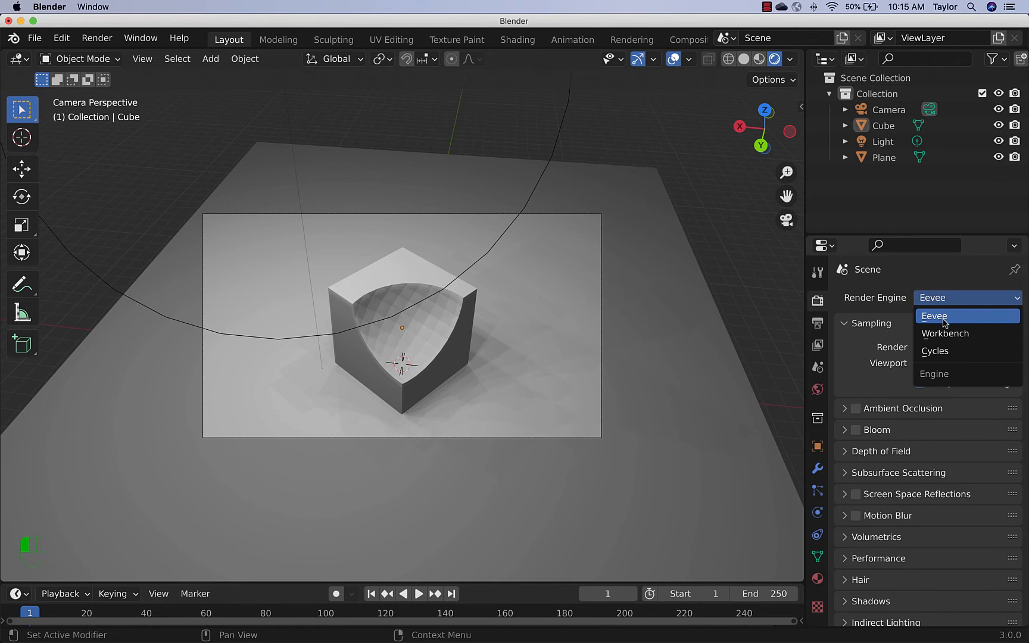
{"action": "left_click", "coordinate": [936, 350]}
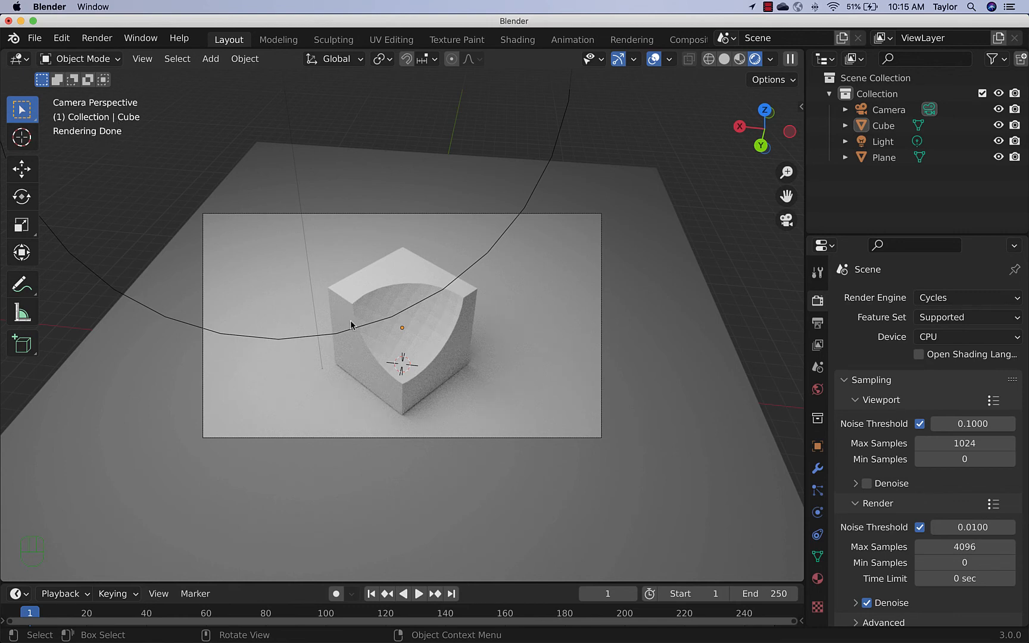
Inspect the Cycles render from another angle and through the camera, comparing rendered shading with material preview
{"action": "middle_click_drag", "start_coordinate": [353, 325], "coordinate": [395, 334]}
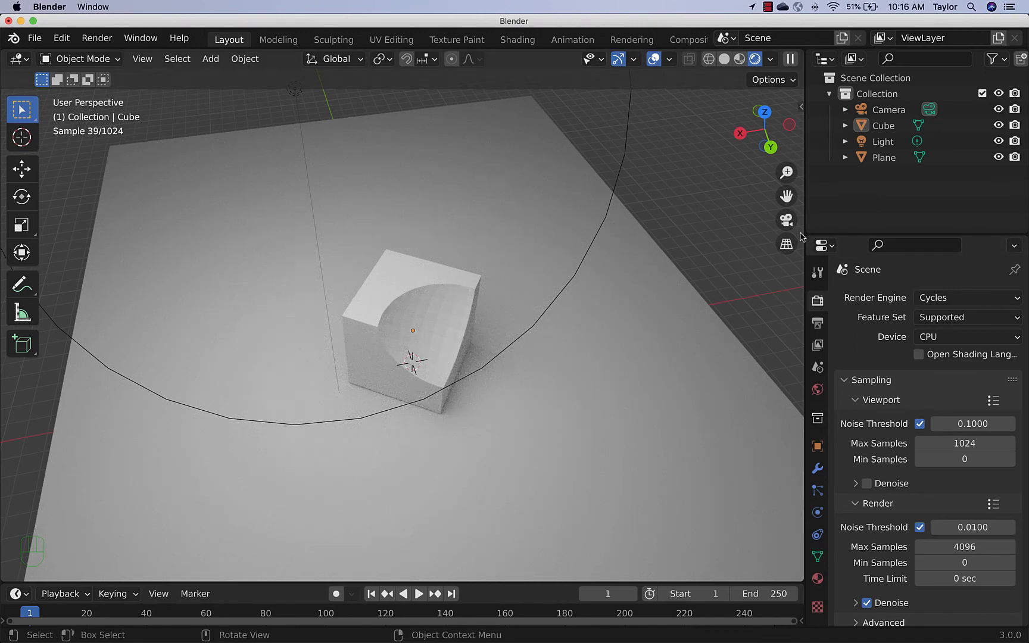
{"action": "left_click", "coordinate": [786, 220]}
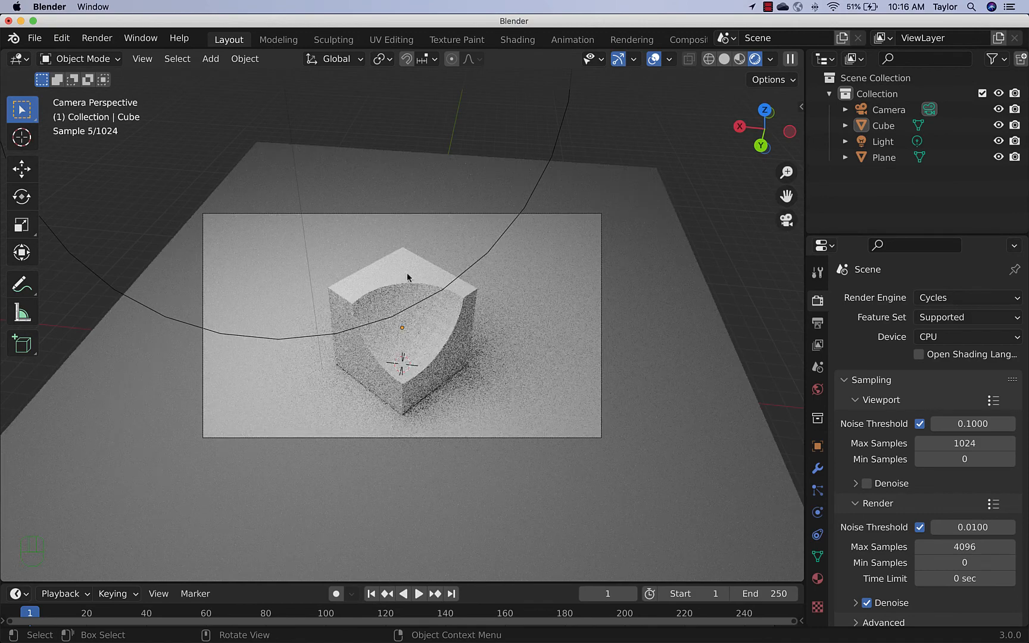
{"action": "scroll", "coordinate": [411, 280], "scroll_direction": "up", "scroll_amount": 3}
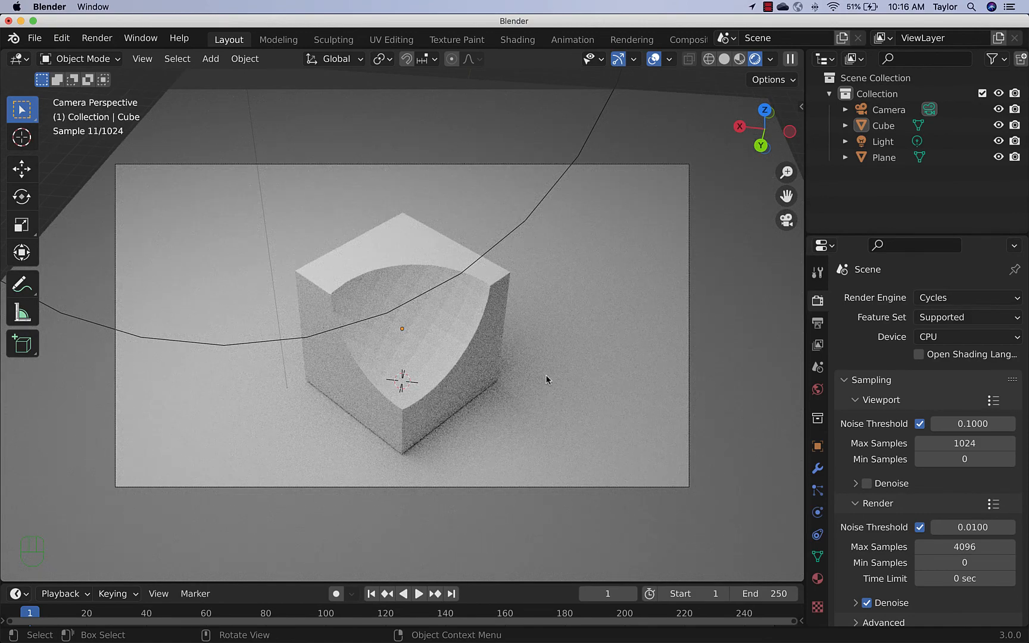
{"action": "left_click", "coordinate": [739, 59]}
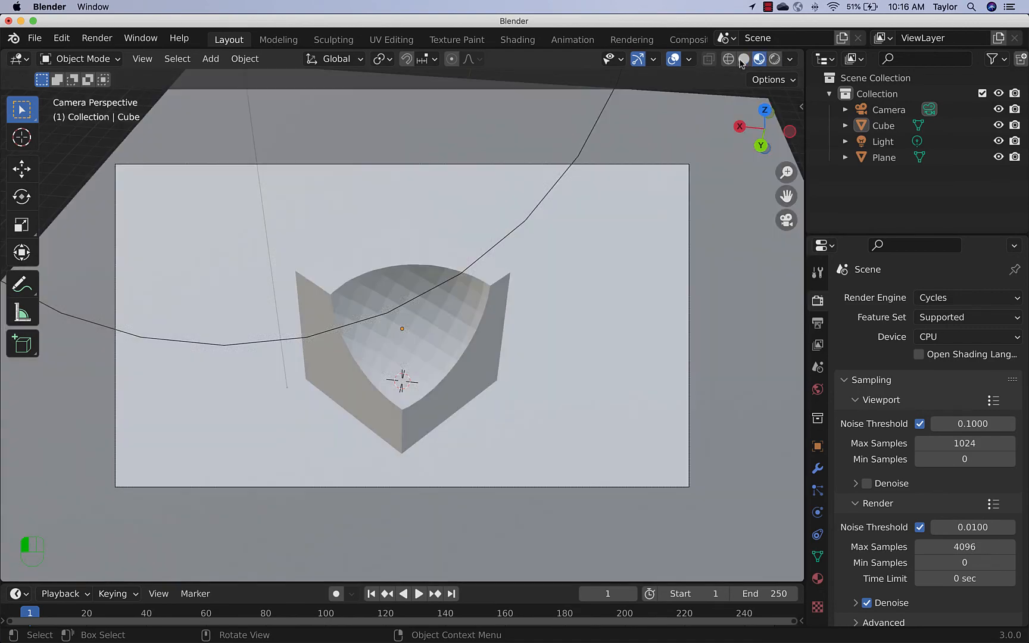
{"action": "left_click", "coordinate": [774, 59]}
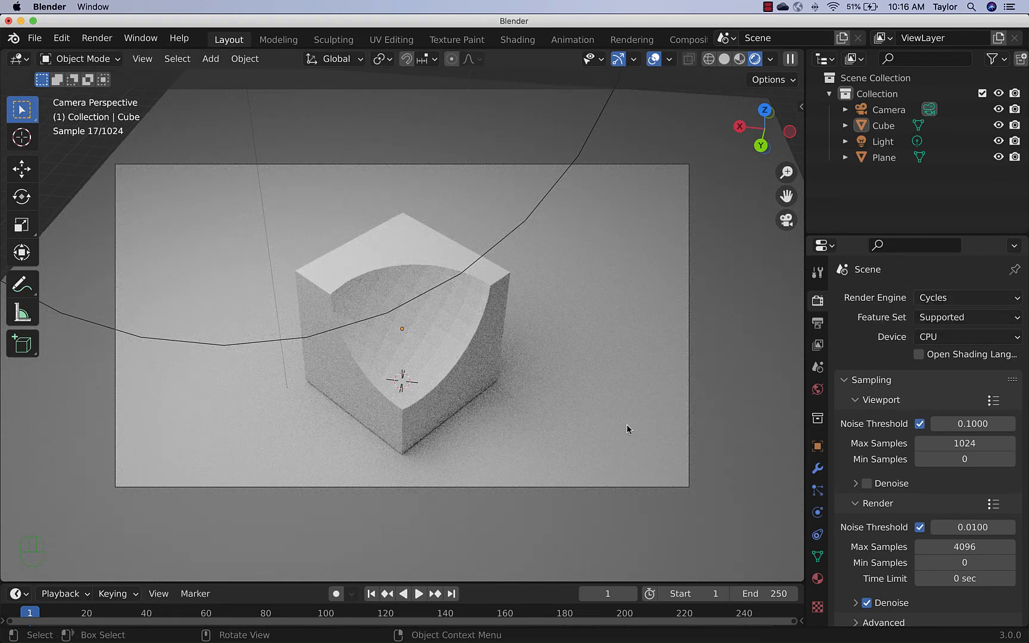
Set the Cycles render device to GPU Compute and review the sampling settings
{"action": "left_click", "coordinate": [952, 338]}
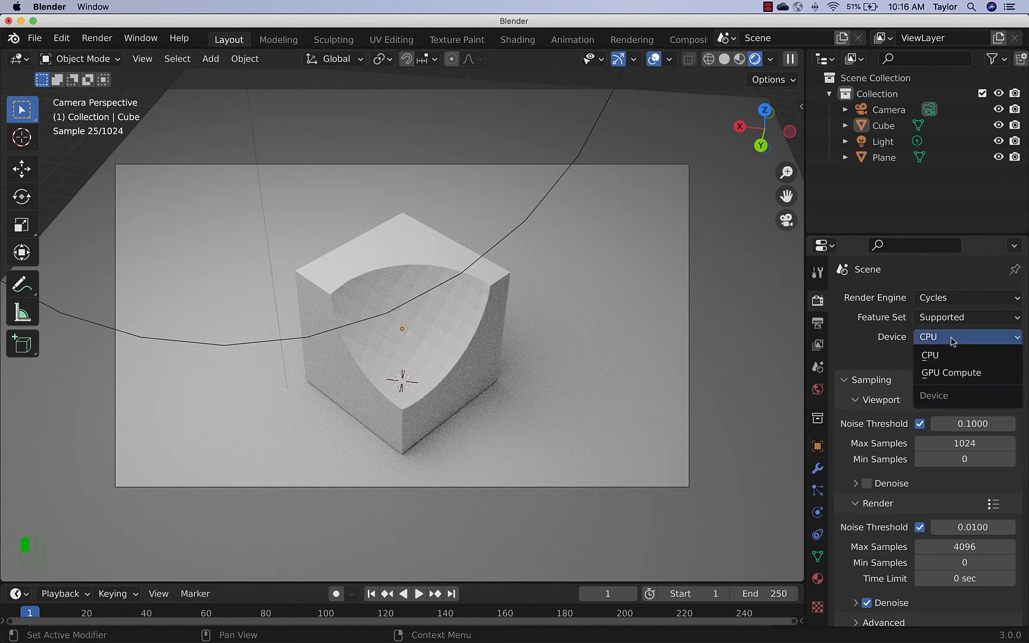
{"action": "left_click", "coordinate": [951, 374]}
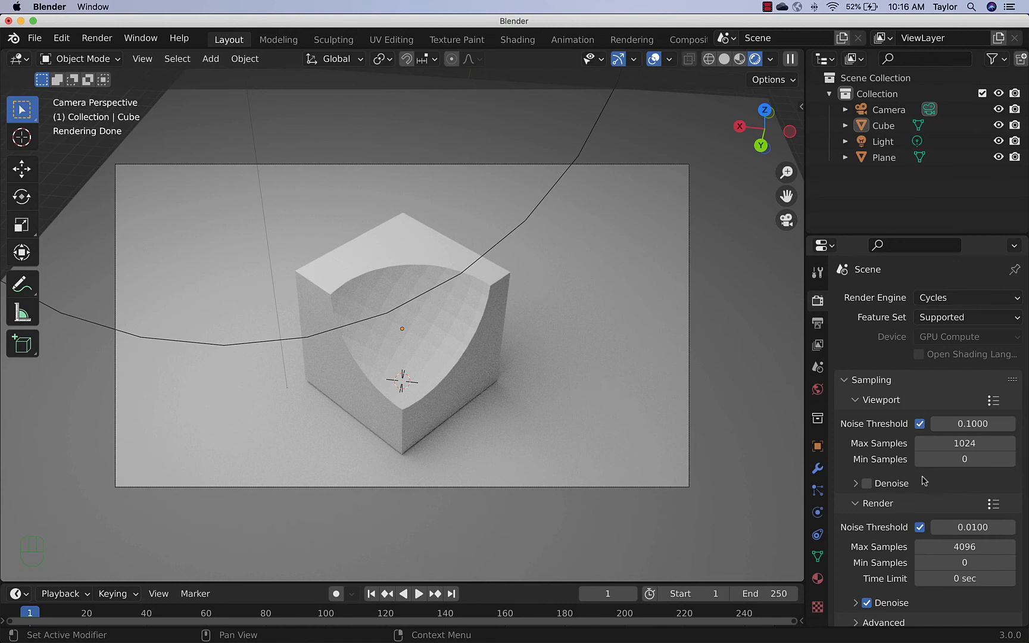
{"action": "scroll", "coordinate": [851, 381], "scroll_direction": "down", "scroll_amount": 3}
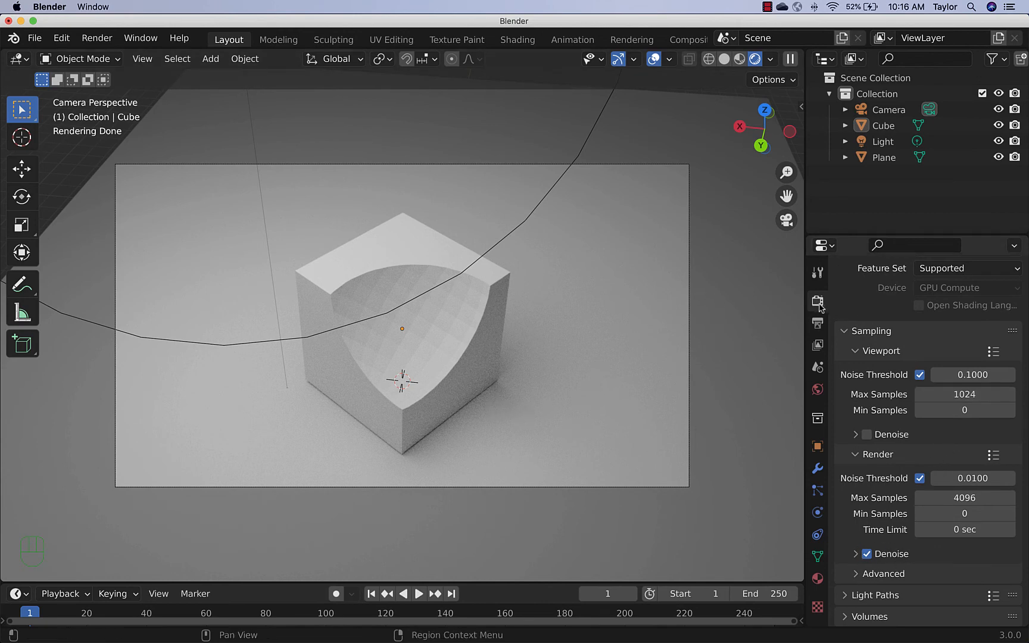
{"action": "scroll", "coordinate": [860, 343], "scroll_direction": "up", "scroll_amount": 2}
{"action": "scroll", "coordinate": [860, 343], "scroll_direction": "up", "scroll_amount": 2}
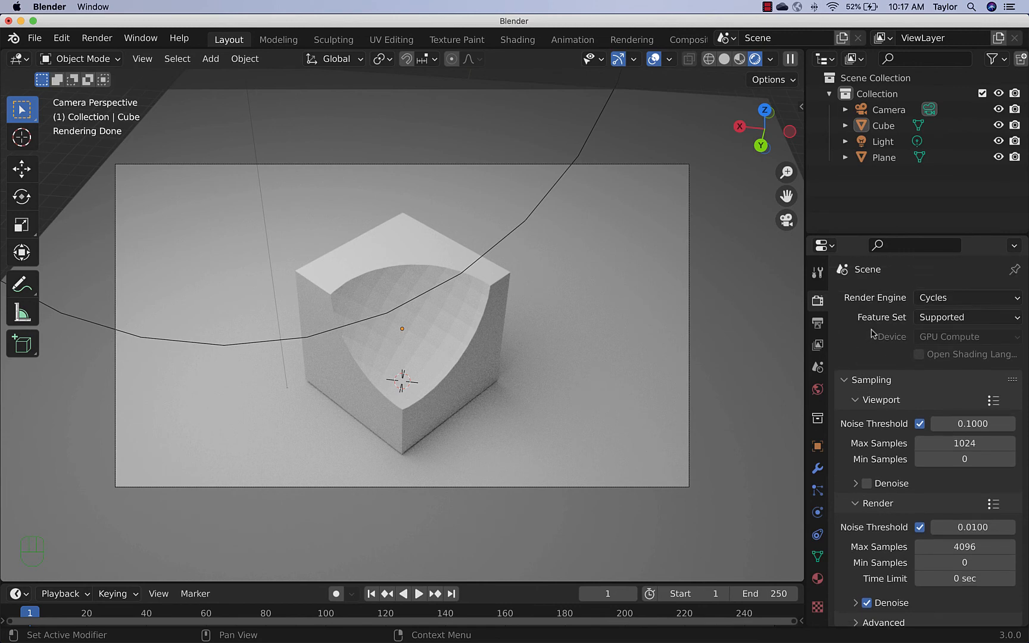
Select the cut cube, widen its material properties area and rename its material as Cube
{"action": "left_click", "coordinate": [493, 315]}
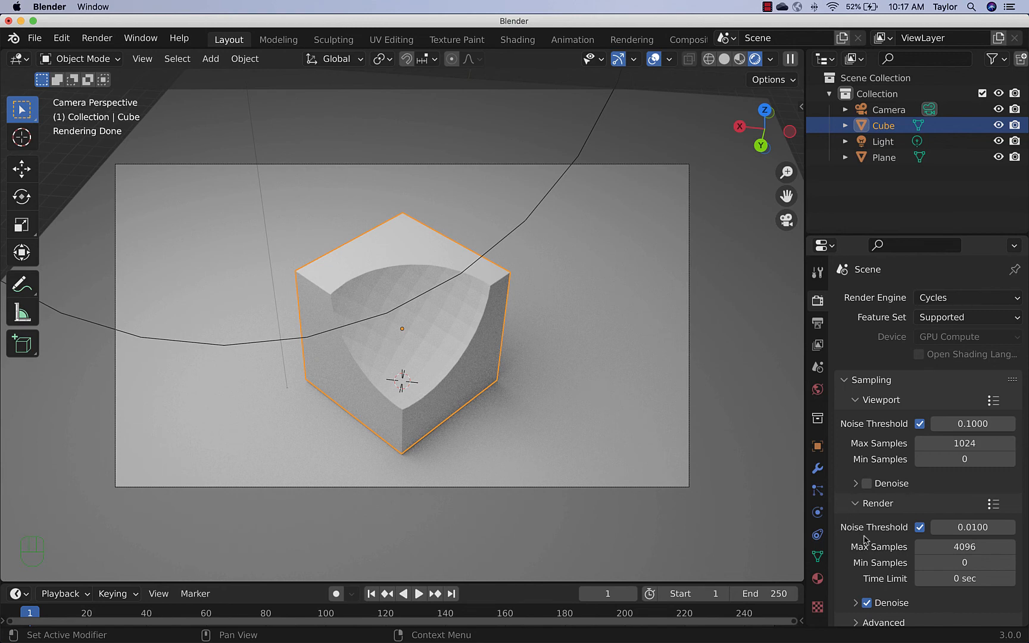
{"action": "left_click", "coordinate": [817, 582]}
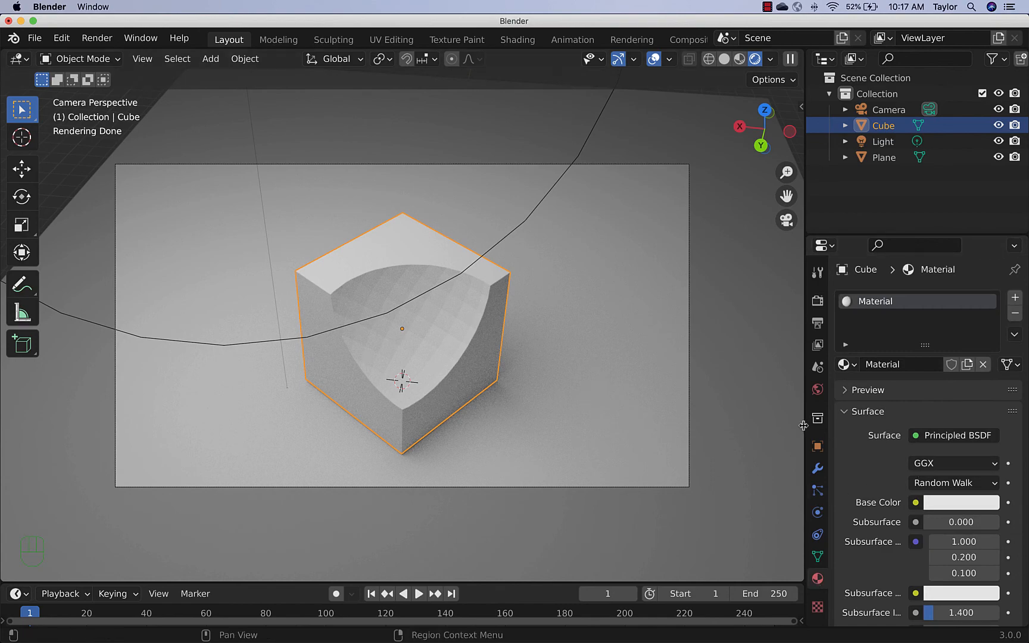
{"action": "left_click_drag", "start_coordinate": [803, 425], "coordinate": [743, 427]}
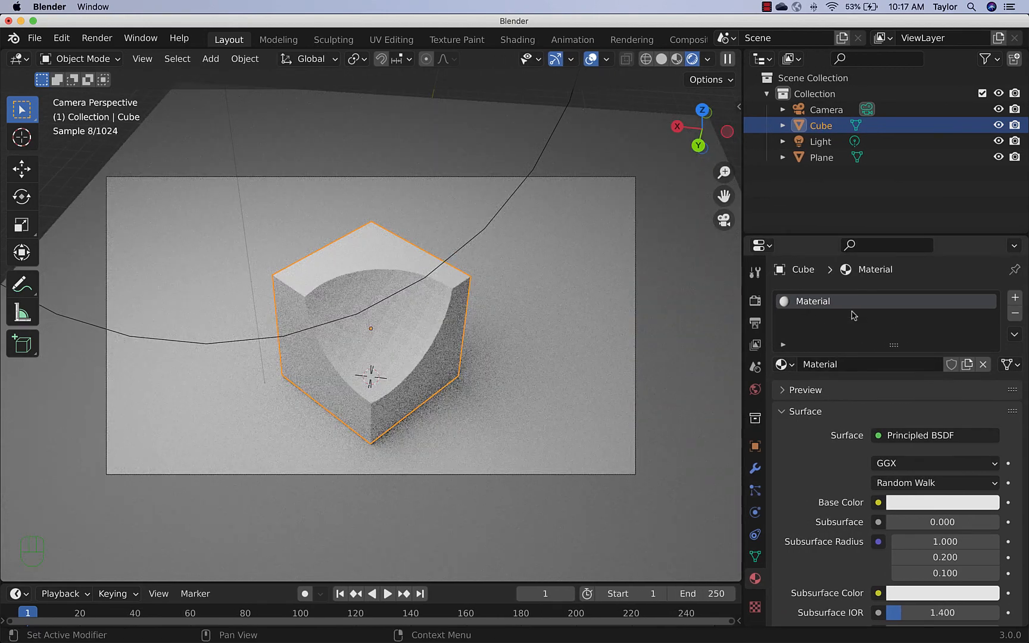
{"action": "left_click", "coordinate": [830, 365]}
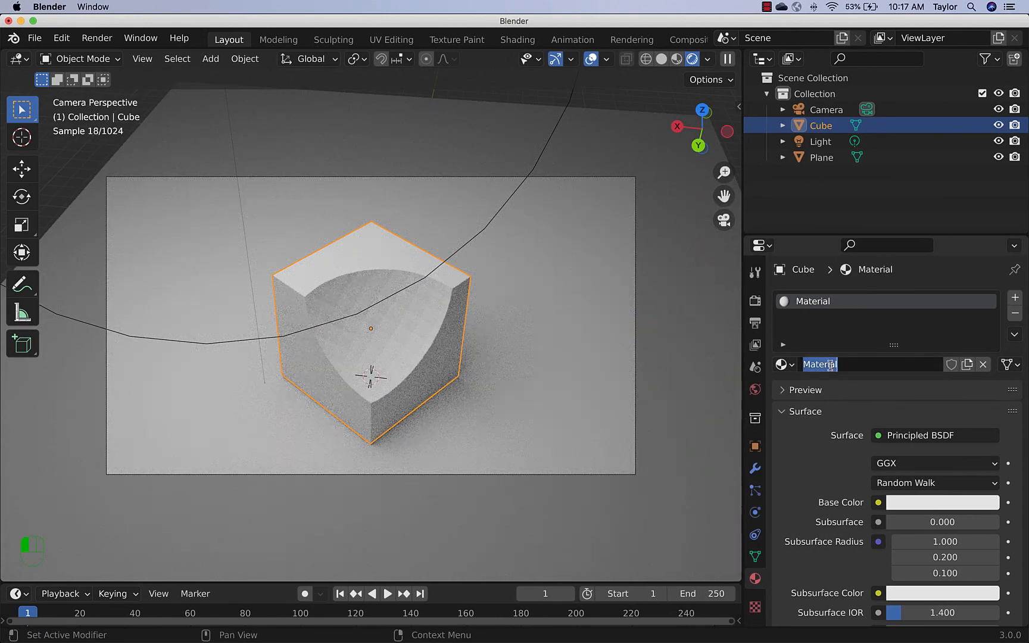
{"action": "type", "text": "Cube"}
{"action": "key", "text": "Return"}
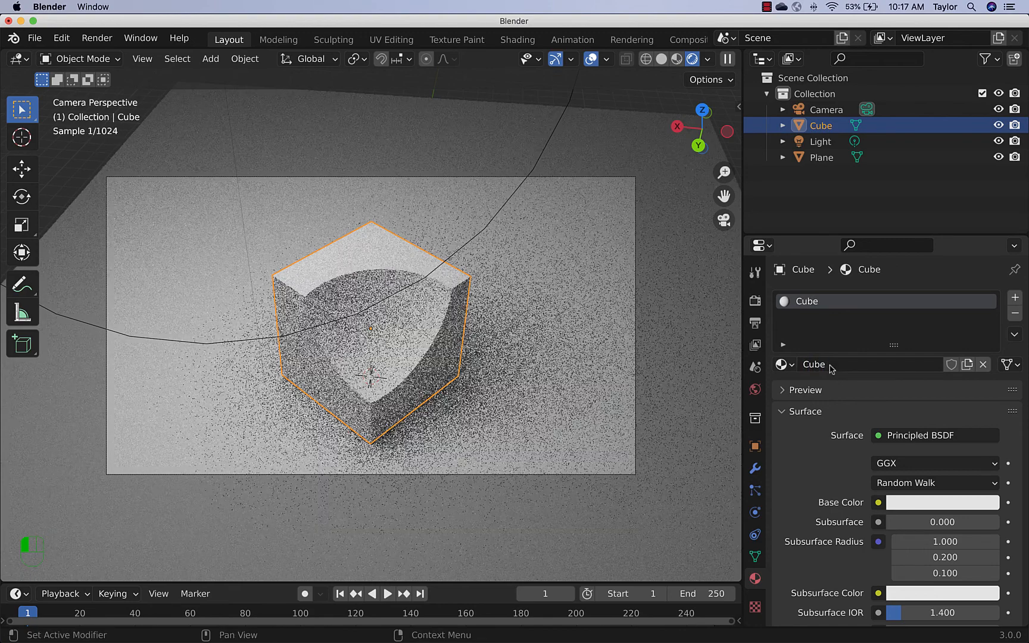
Set the Cube material's base color to a salmon red with hue 0.018, saturation about 0.80 and value 0.699
{"action": "left_click", "coordinate": [920, 503]}
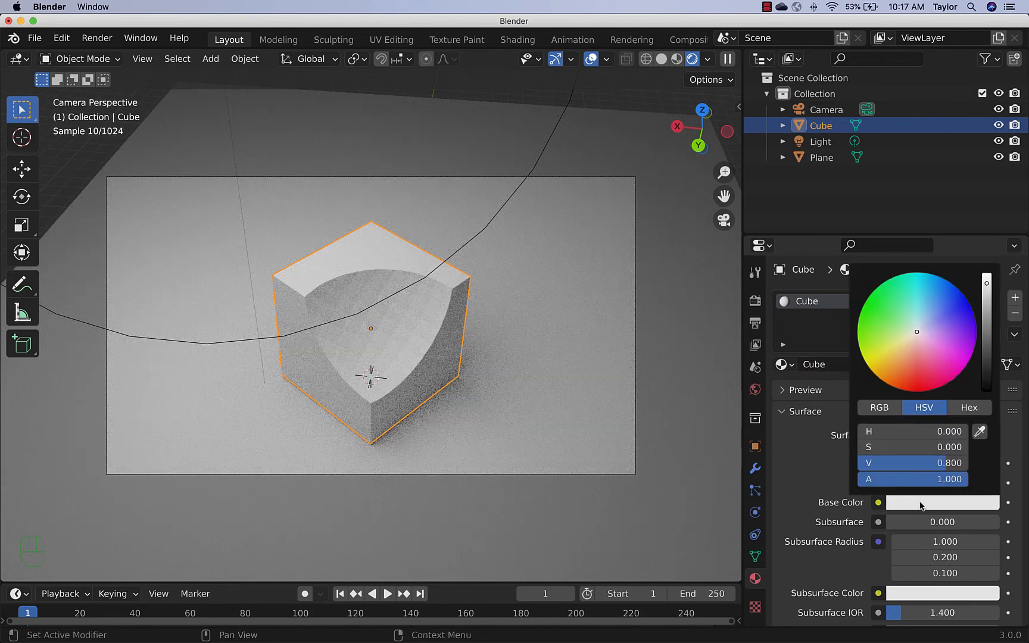
{"action": "left_click", "coordinate": [912, 365]}
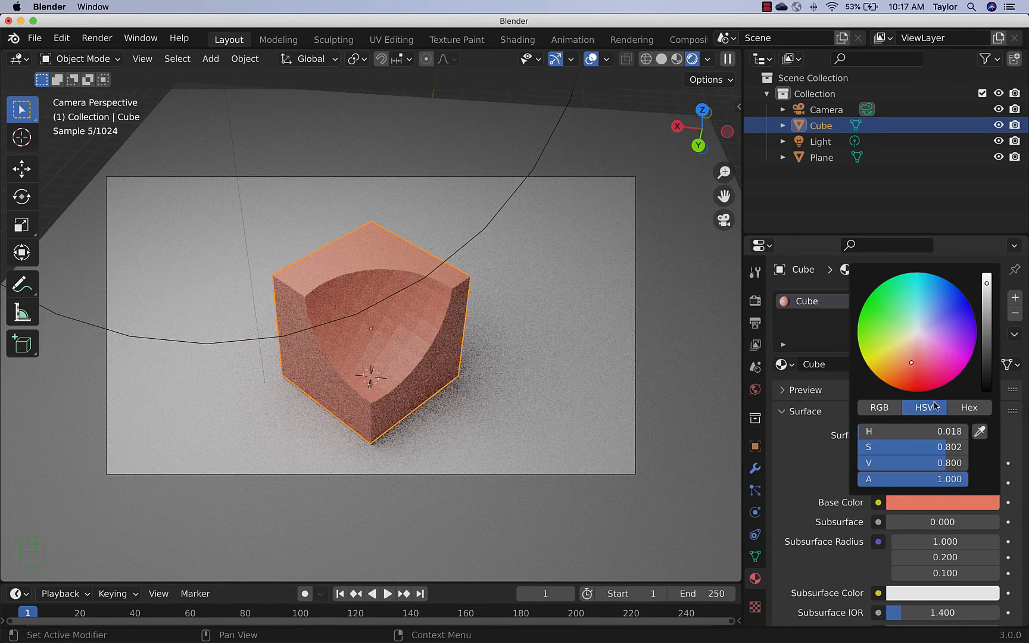
{"action": "left_click", "coordinate": [987, 290]}
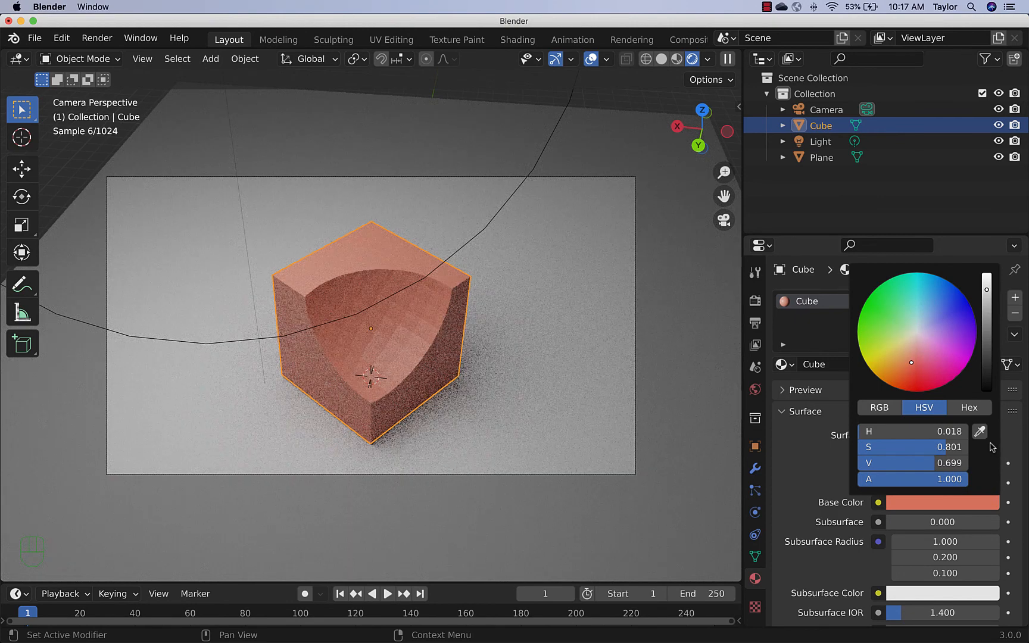
Set the Cube material's subsurface amount to 0.215 and its subsurface color to light green
{"action": "scroll", "coordinate": [802, 477], "scroll_direction": "down", "scroll_amount": 3}
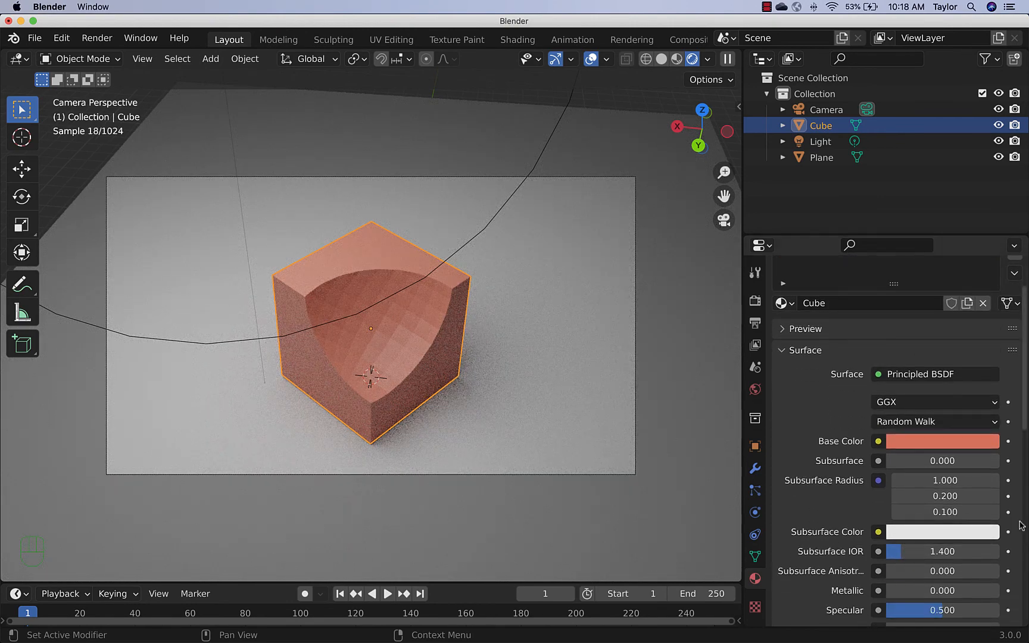
{"action": "scroll", "coordinate": [811, 455], "scroll_direction": "down", "scroll_amount": 1}
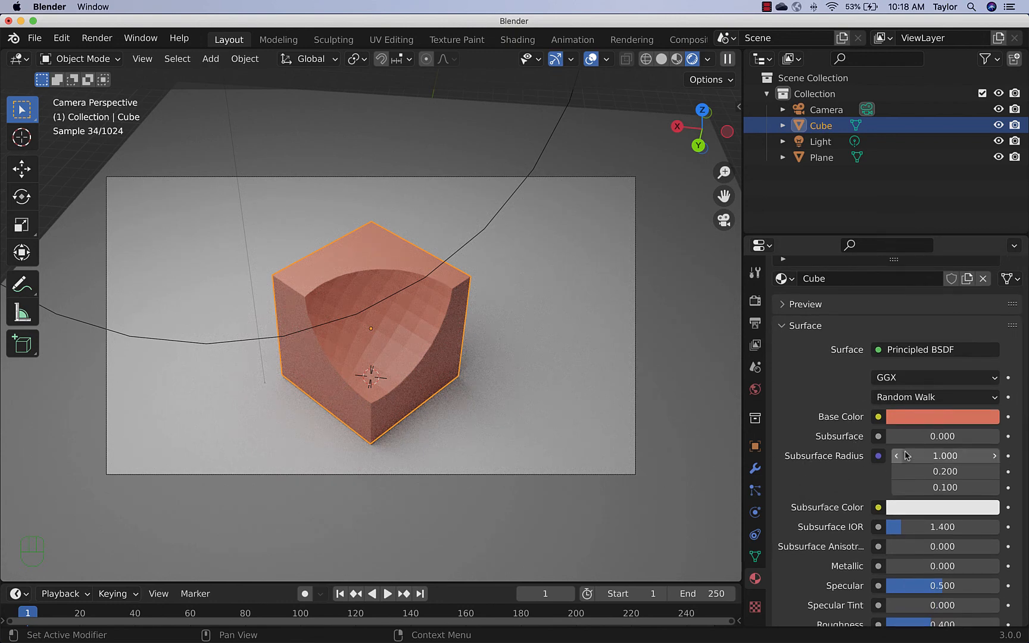
{"action": "left_click_drag", "start_coordinate": [896, 438], "coordinate": [920, 439]}
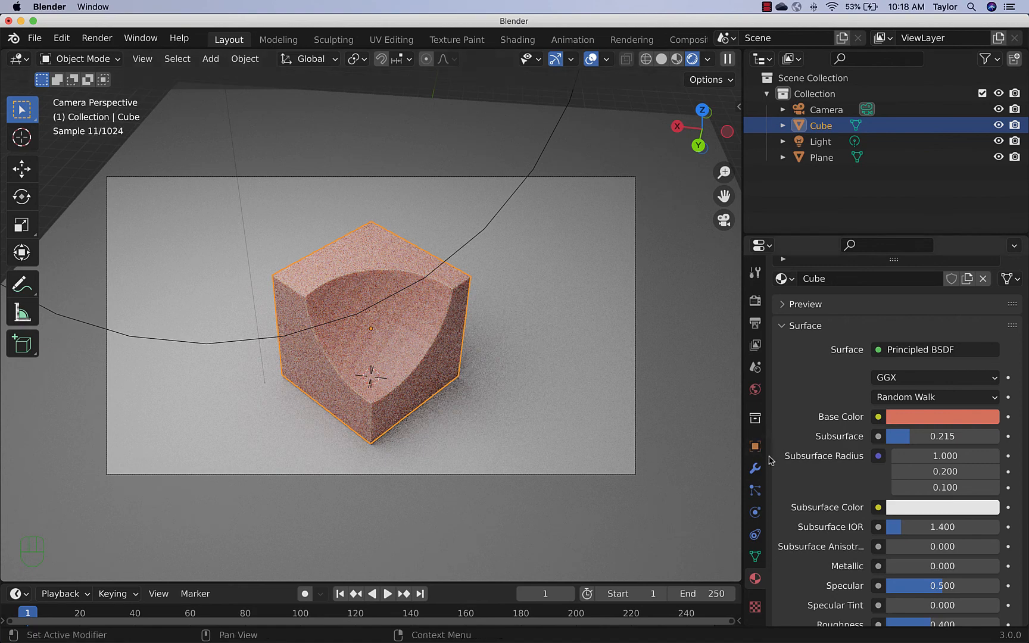
{"action": "left_click", "coordinate": [936, 509]}
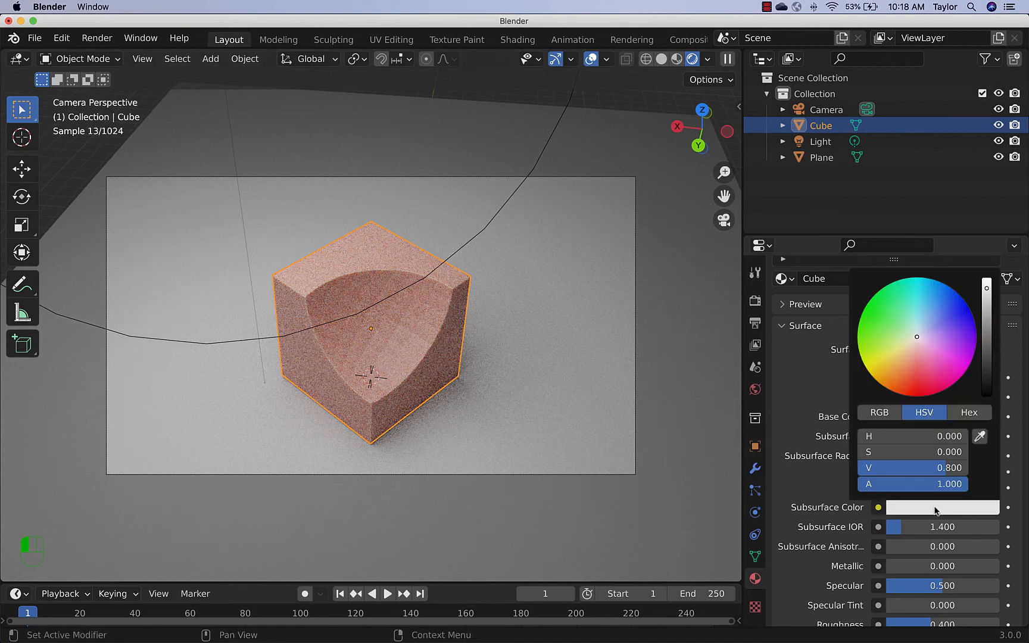
{"action": "left_click", "coordinate": [902, 334]}
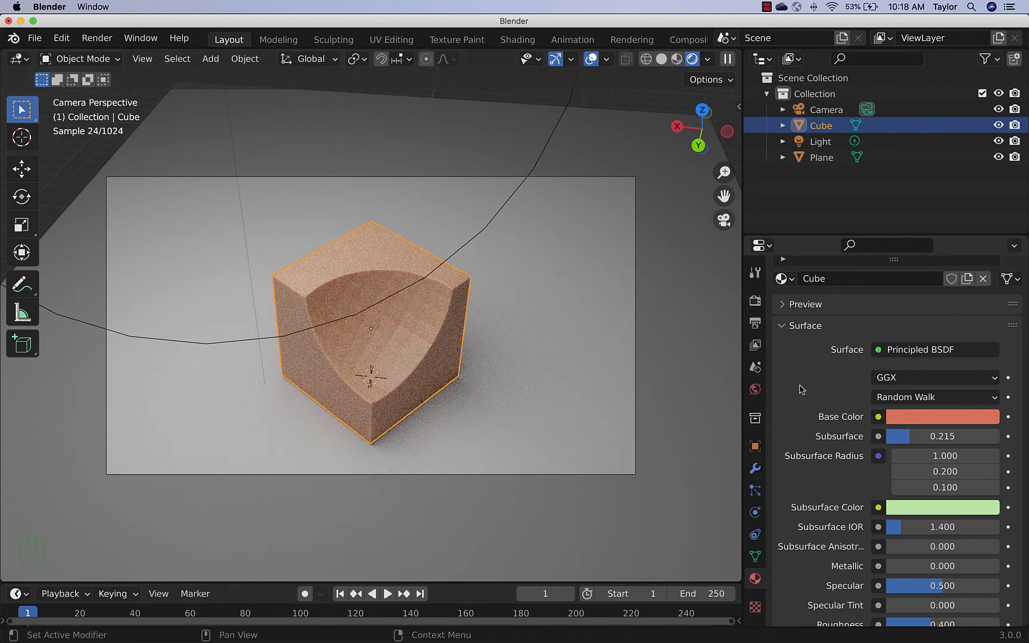
Raise the Cube material's roughness to 0.782
{"action": "scroll", "coordinate": [803, 380], "scroll_direction": "down", "scroll_amount": 2}
{"action": "scroll", "coordinate": [800, 381], "scroll_direction": "down", "scroll_amount": 3}
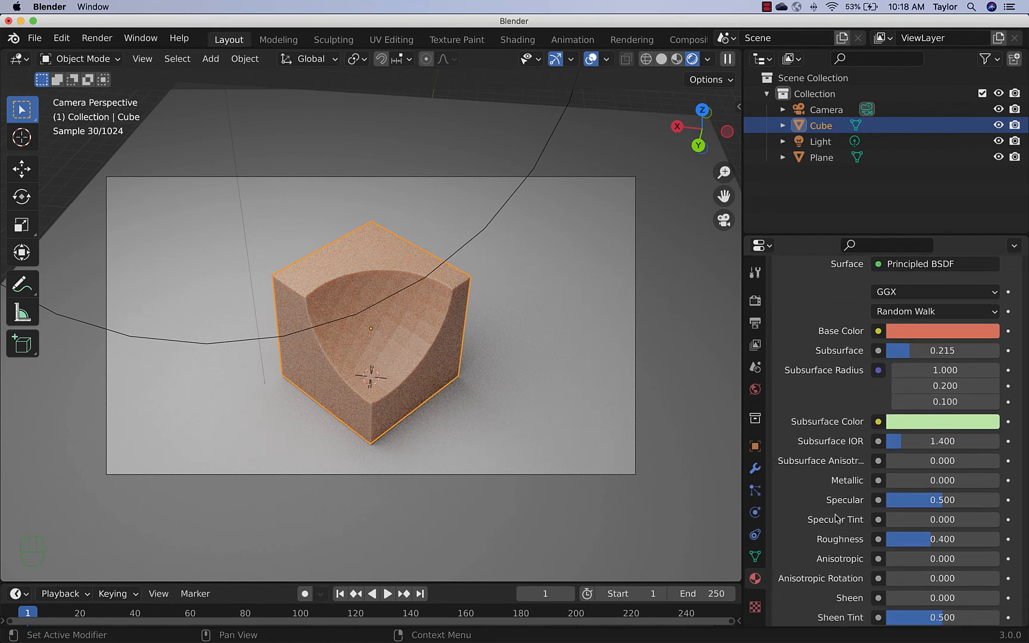
{"action": "scroll", "coordinate": [809, 512], "scroll_direction": "down", "scroll_amount": 2}
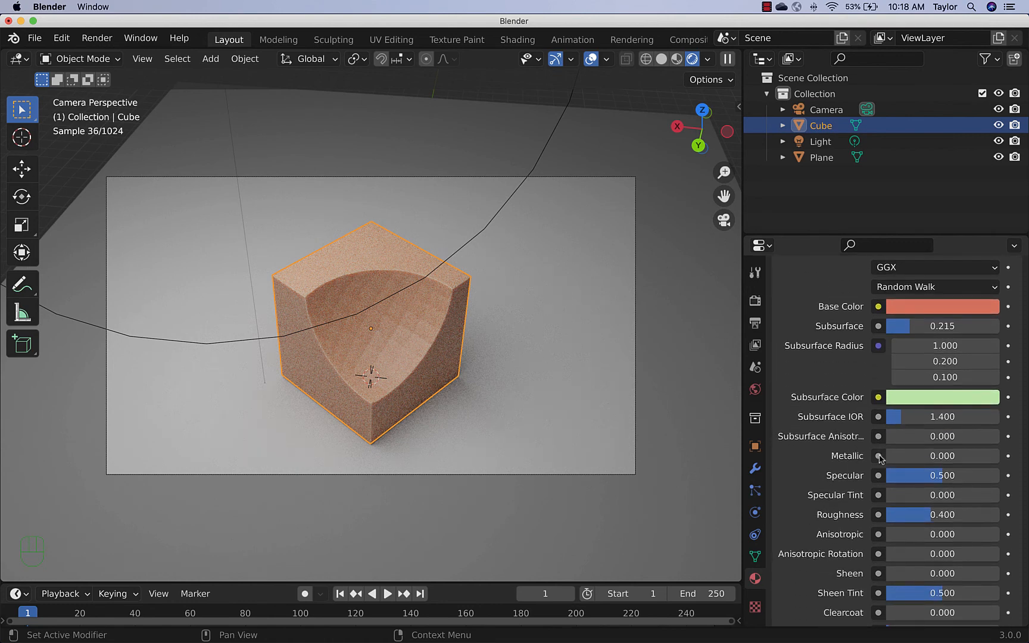
{"action": "scroll", "coordinate": [794, 459], "scroll_direction": "down", "scroll_amount": 2}
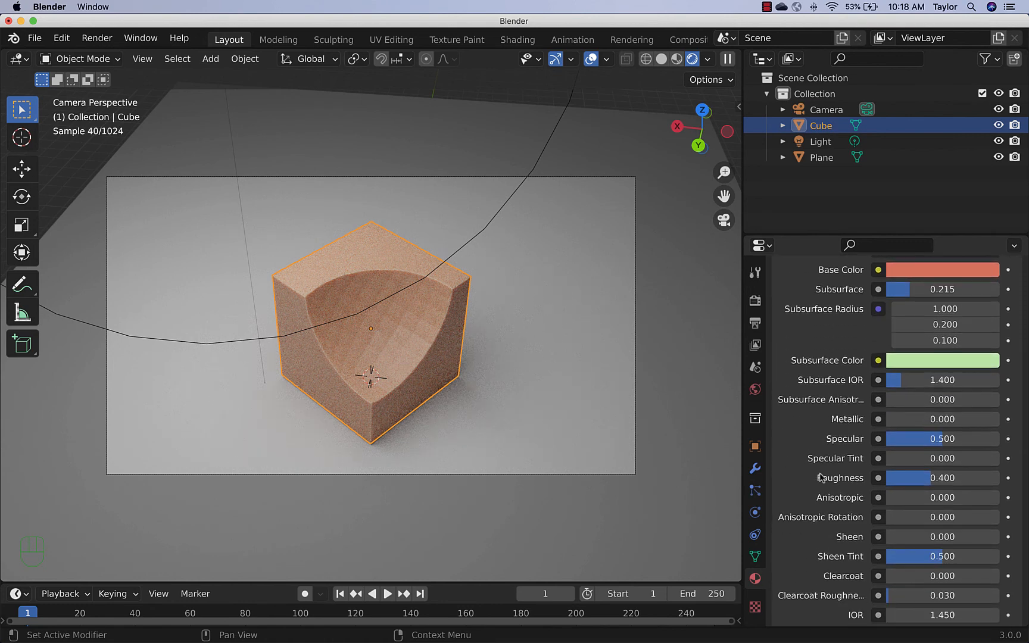
{"action": "left_click_drag", "start_coordinate": [934, 480], "coordinate": [977, 480]}
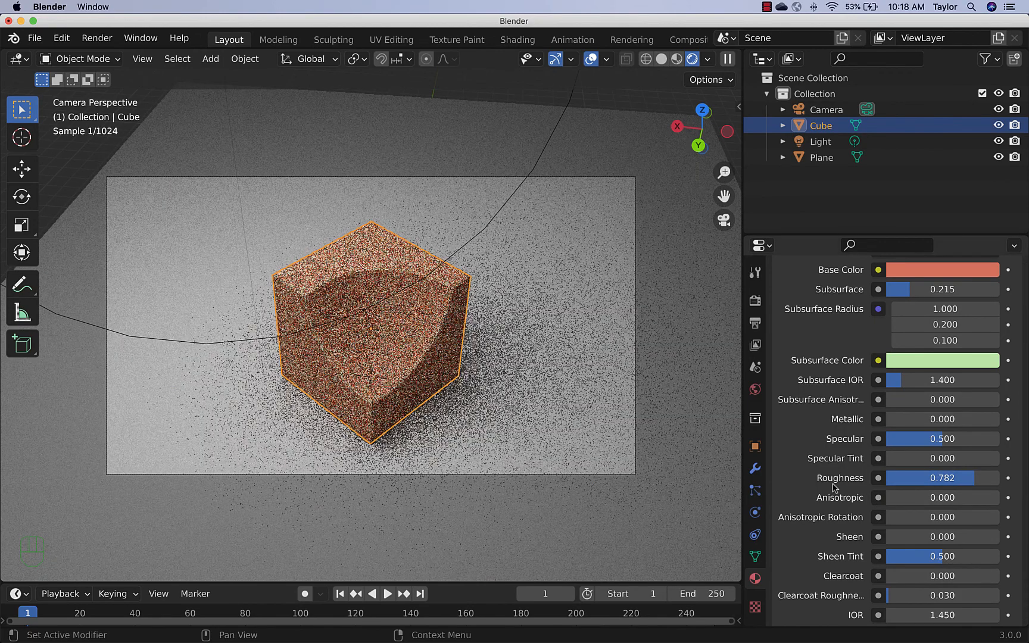
Lower the Cube material's alpha to 0.409 to make the cut cube partly transparent
{"action": "scroll", "coordinate": [811, 478], "scroll_direction": "down", "scroll_amount": 4}
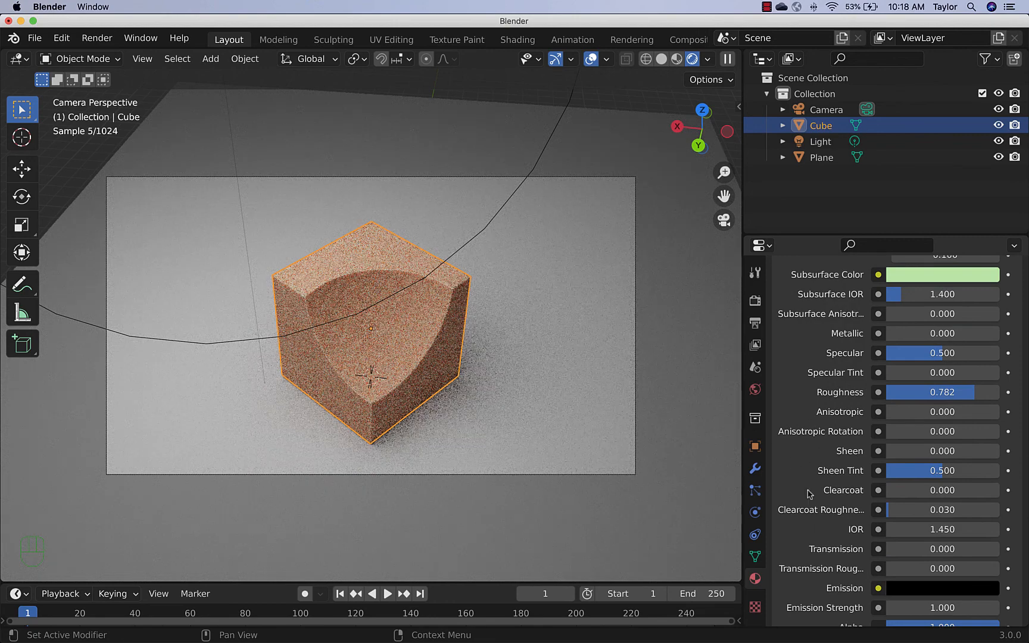
{"action": "scroll", "coordinate": [808, 484], "scroll_direction": "down", "scroll_amount": 4}
{"action": "scroll", "coordinate": [807, 487], "scroll_direction": "down", "scroll_amount": 1}
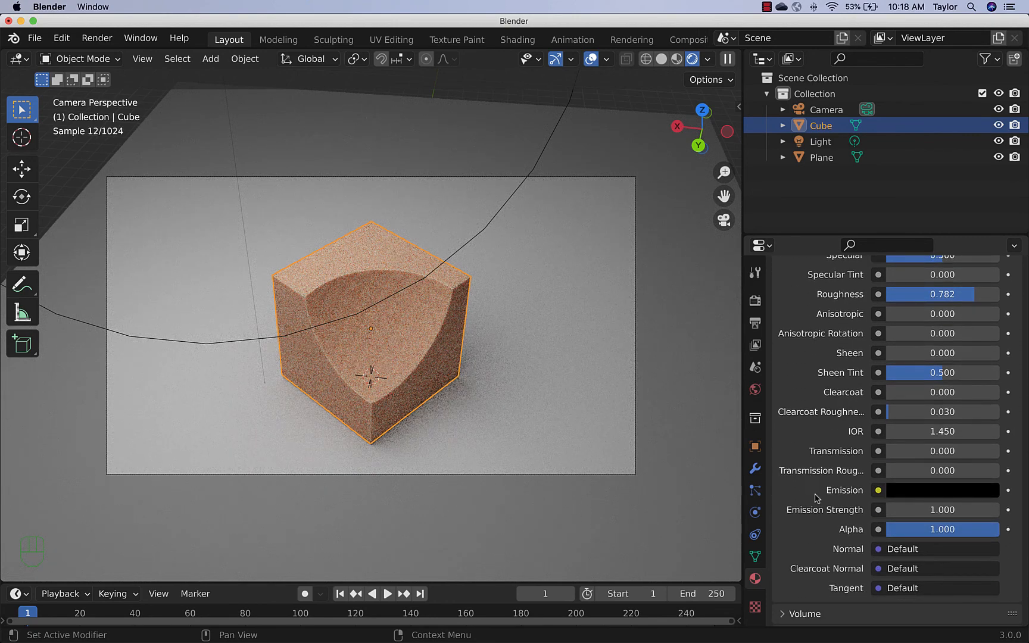
{"action": "left_click_drag", "start_coordinate": [994, 530], "coordinate": [927, 530]}
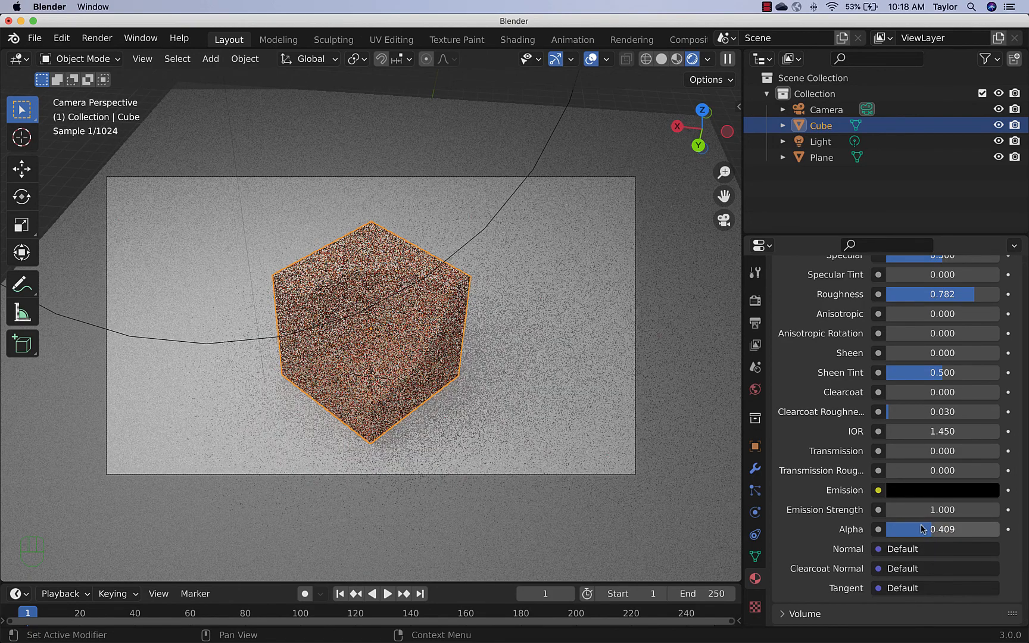
Restore the Cube material's alpha to 1.000 to make the cut cube fully opaque
{"action": "left_click_drag", "start_coordinate": [930, 530], "coordinate": [999, 530]}
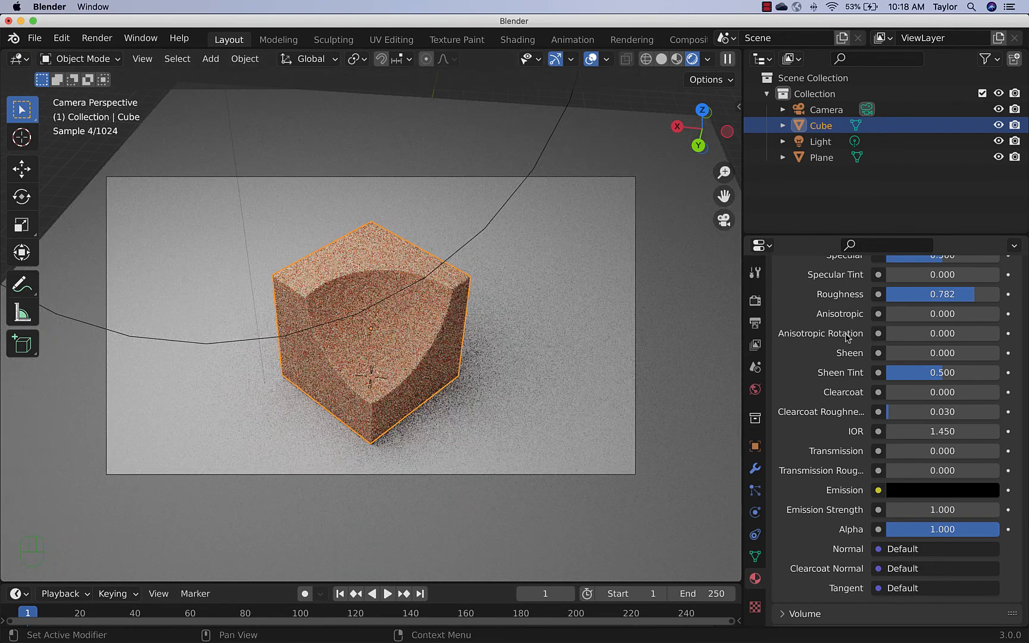
{"action": "scroll", "coordinate": [804, 402], "scroll_direction": "up", "scroll_amount": 15}
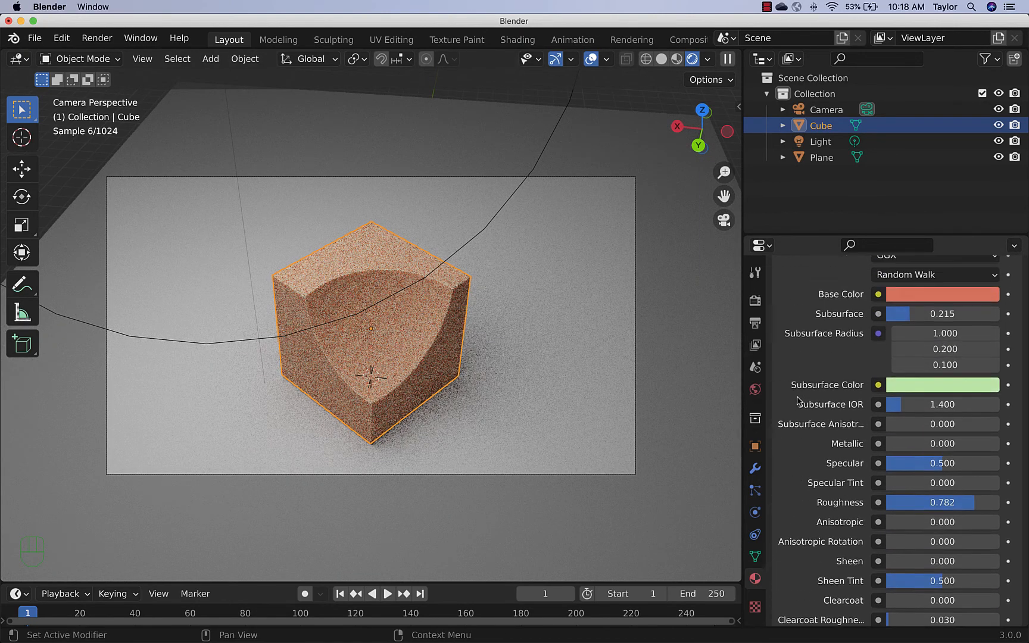
{"action": "scroll", "coordinate": [803, 399], "scroll_direction": "up", "scroll_amount": 1}
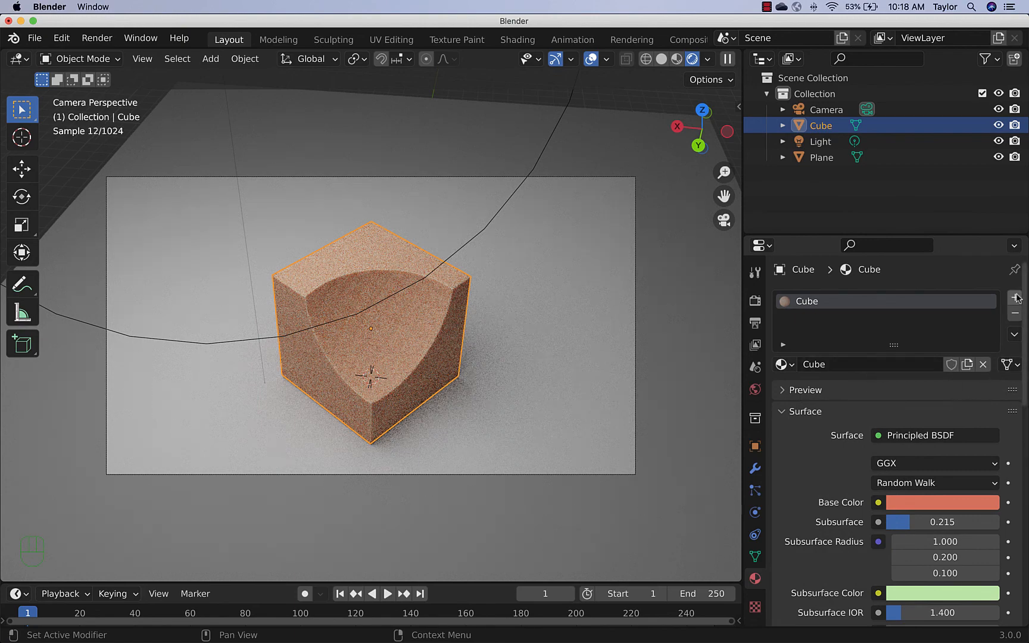
Select the ground plane, give it a new material in a new slot, and name the material BG
{"action": "left_click", "coordinate": [619, 313]}
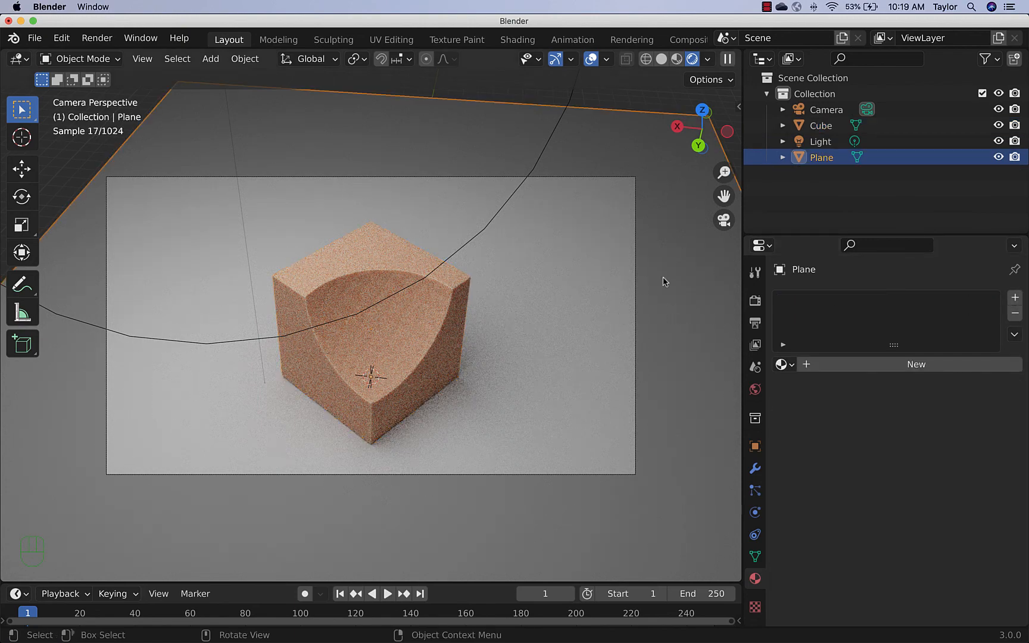
{"action": "left_click", "coordinate": [1015, 297]}
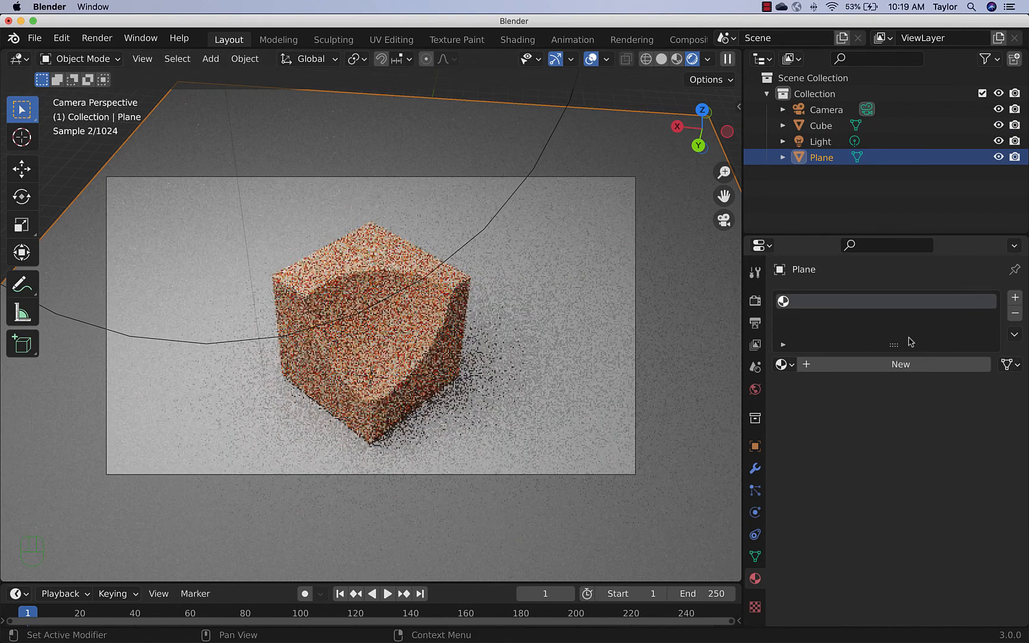
{"action": "left_click", "coordinate": [865, 365]}
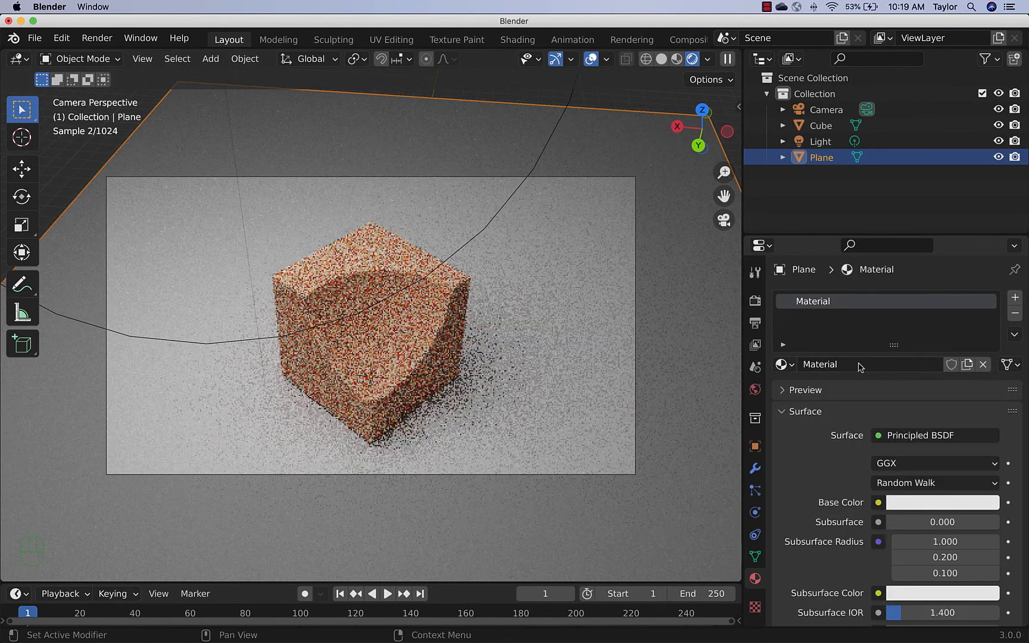
{"action": "left_click", "coordinate": [859, 363]}
{"action": "left_click_drag", "start_coordinate": [859, 364], "coordinate": [766, 365]}
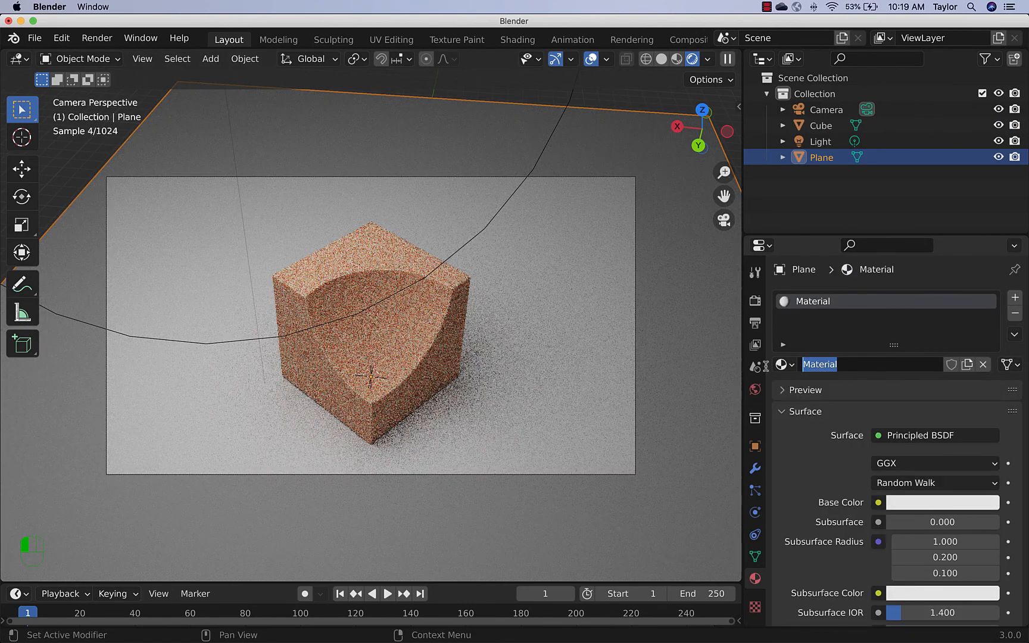
{"action": "type", "text": "BG"}
{"action": "key", "text": "Return"}
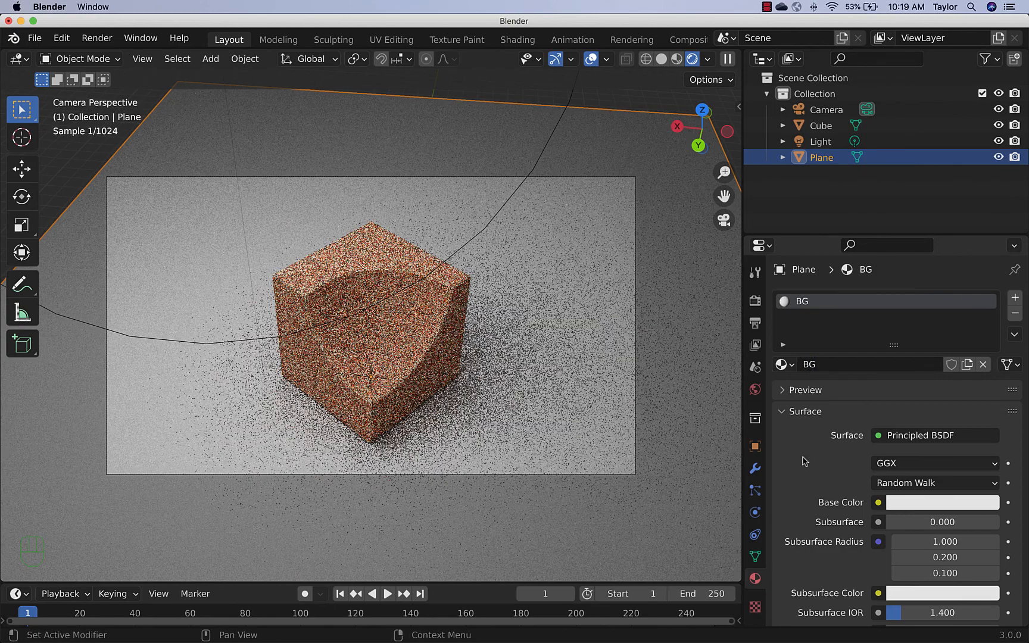
Set the BG material's base color to blue with hue 0.617 and saturation 0.953, and lower its value to a darker shade
{"action": "scroll", "coordinate": [805, 462], "scroll_direction": "down", "scroll_amount": 1}
{"action": "left_click", "coordinate": [924, 494]}
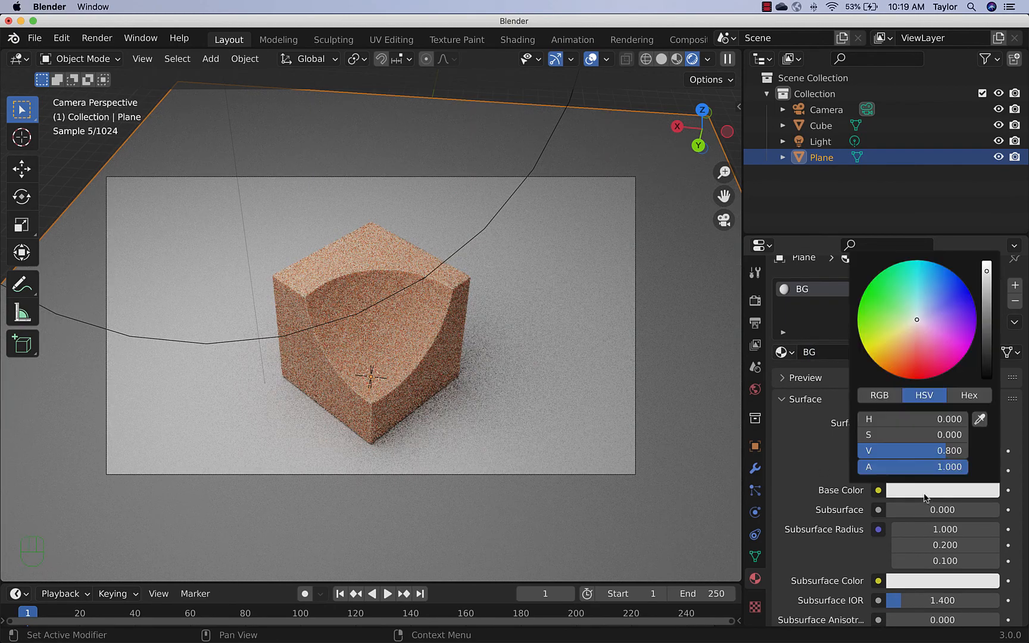
{"action": "mouse_move", "coordinate": [898, 347]}
{"action": "left_mouse_down"}
{"action": "mouse_move", "coordinate": [879, 296]}
{"action": "mouse_move", "coordinate": [889, 305]}
{"action": "mouse_move", "coordinate": [874, 300]}
{"action": "mouse_move", "coordinate": [949, 297]}
{"action": "mouse_move", "coordinate": [940, 281]}
{"action": "left_mouse_up"}
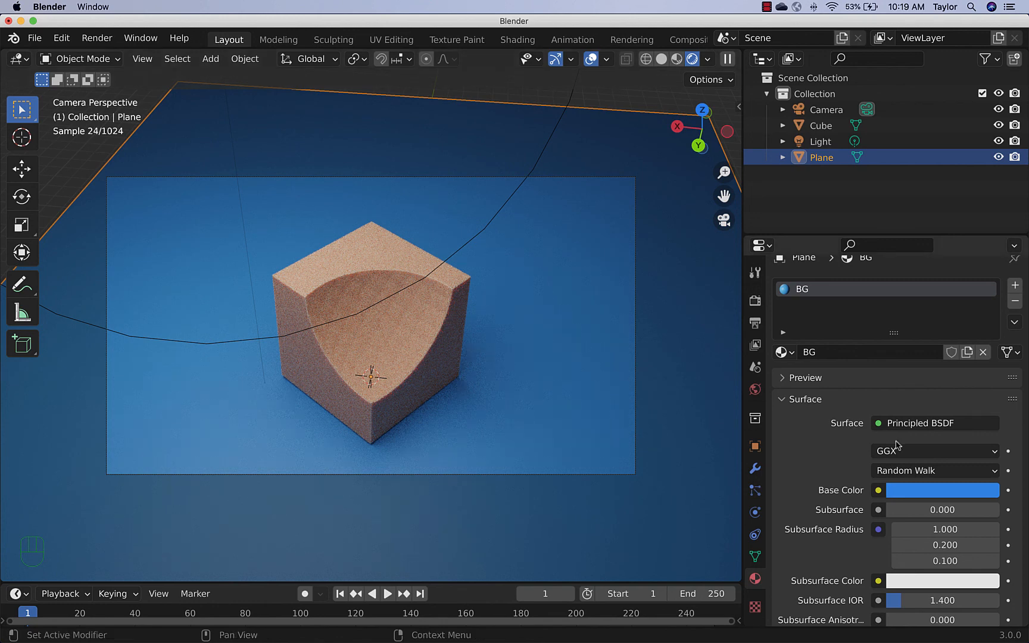
{"action": "scroll", "coordinate": [883, 517], "scroll_direction": "down", "scroll_amount": 1}
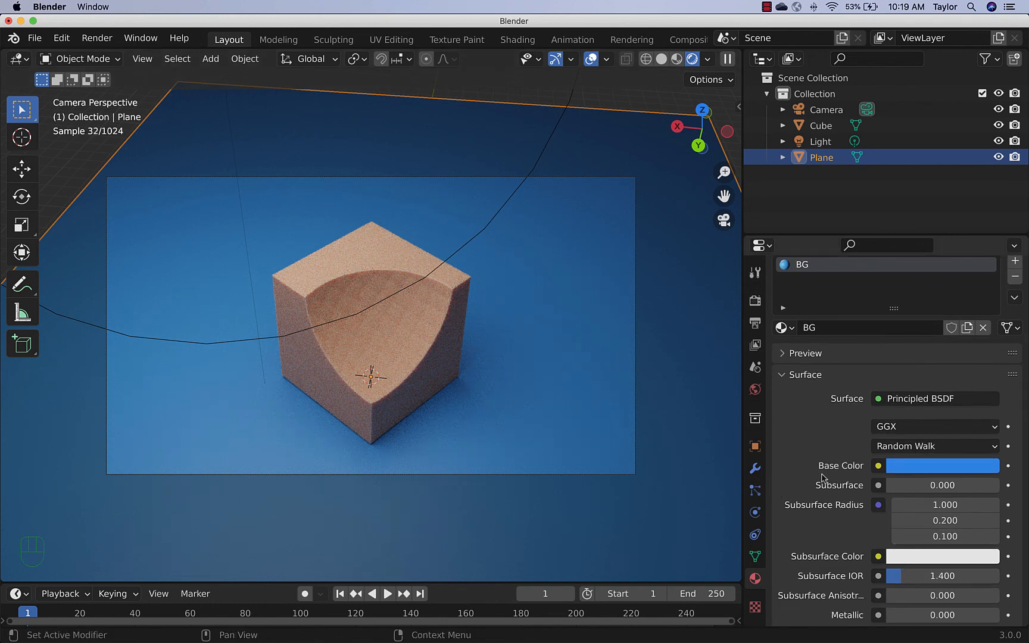
{"action": "left_click", "coordinate": [929, 466]}
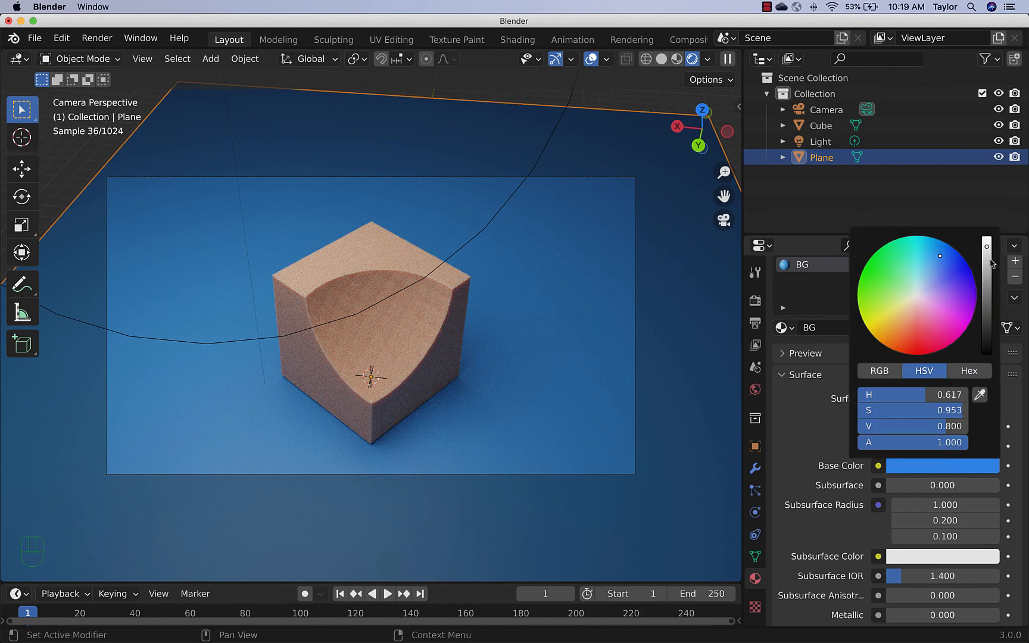
{"action": "left_click_drag", "start_coordinate": [988, 262], "coordinate": [987, 271]}
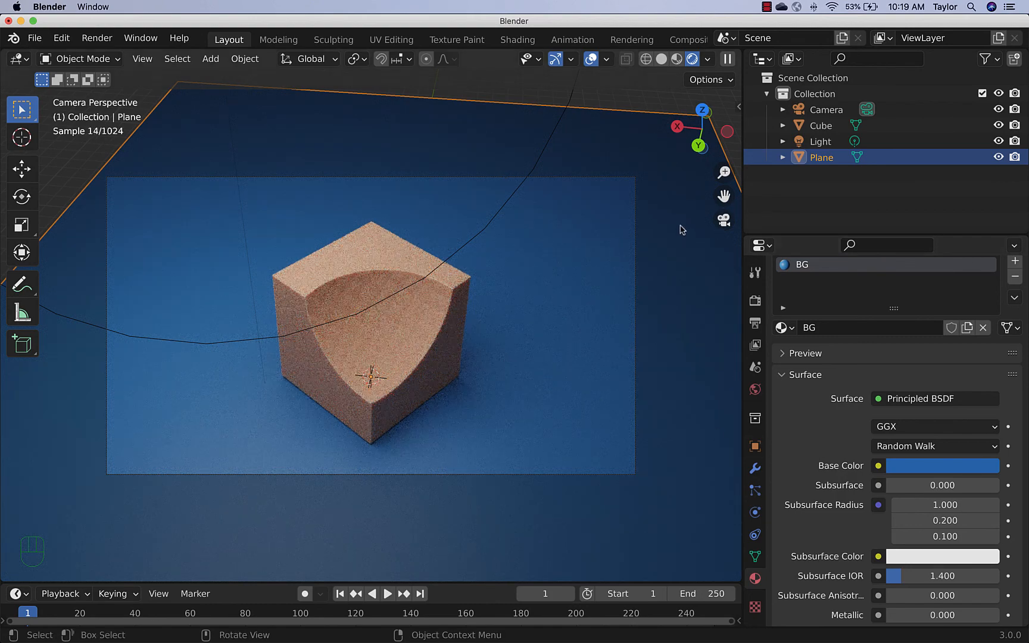
Start a still image render of the scene and move the render window so the main window's menus are uncovered
{"action": "left_click", "coordinate": [106, 42]}
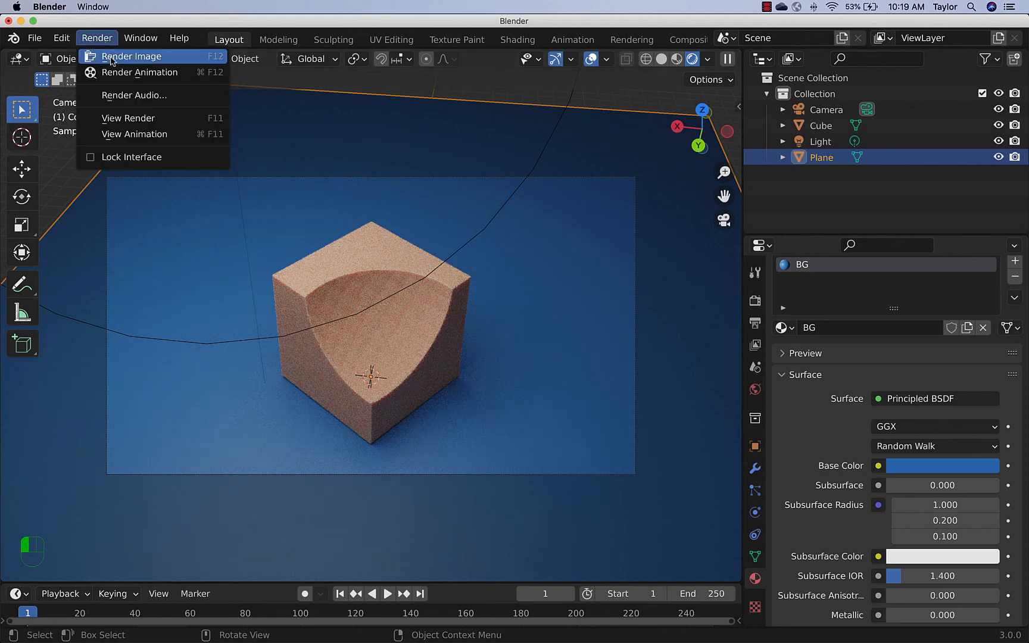
{"action": "left_click", "coordinate": [112, 59]}
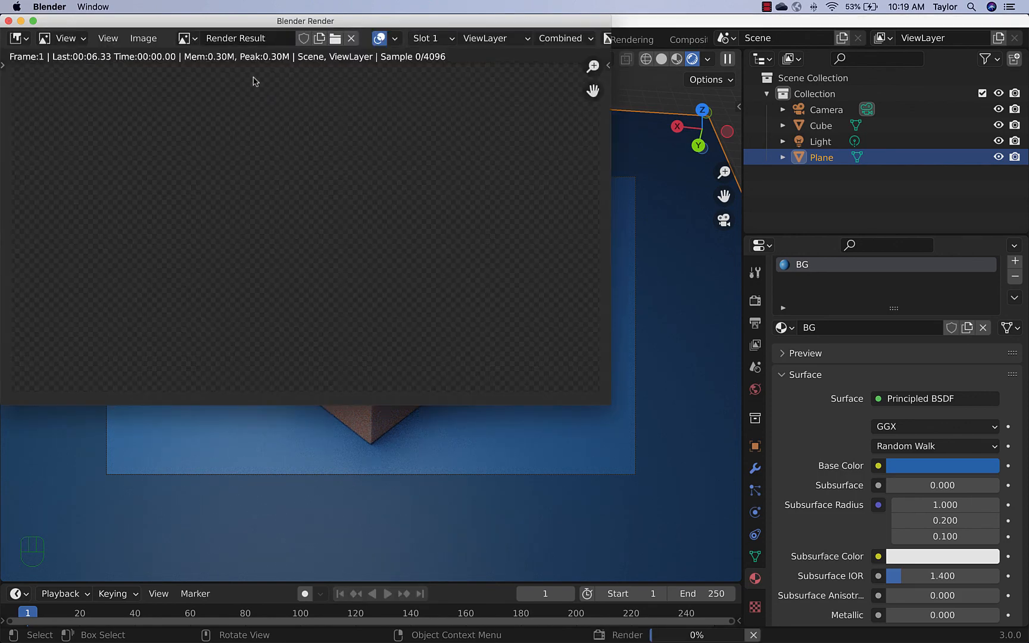
{"action": "left_click_drag", "start_coordinate": [75, 25], "coordinate": [115, 50]}
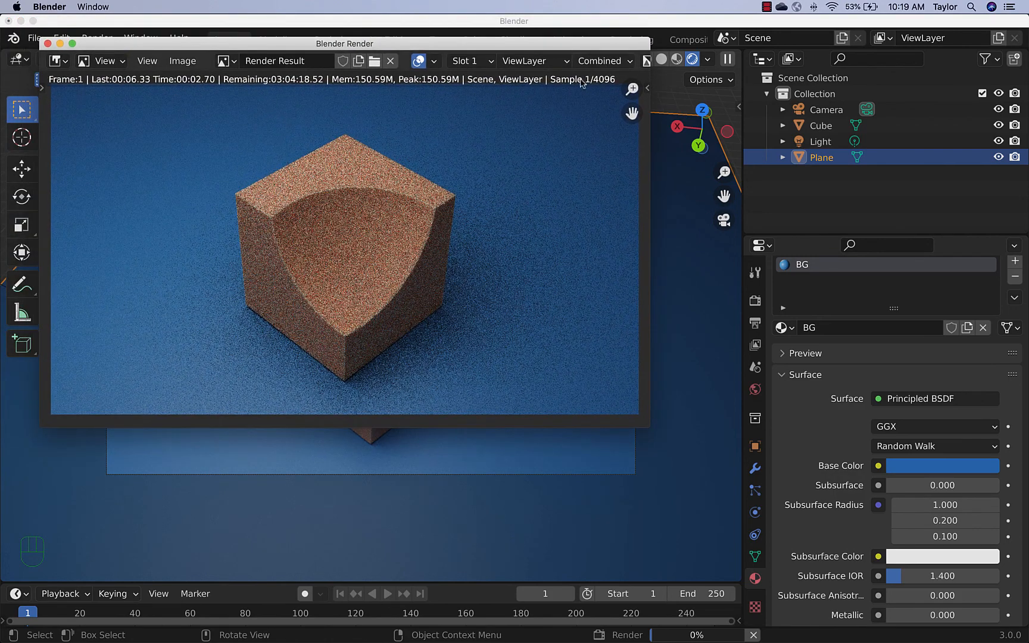
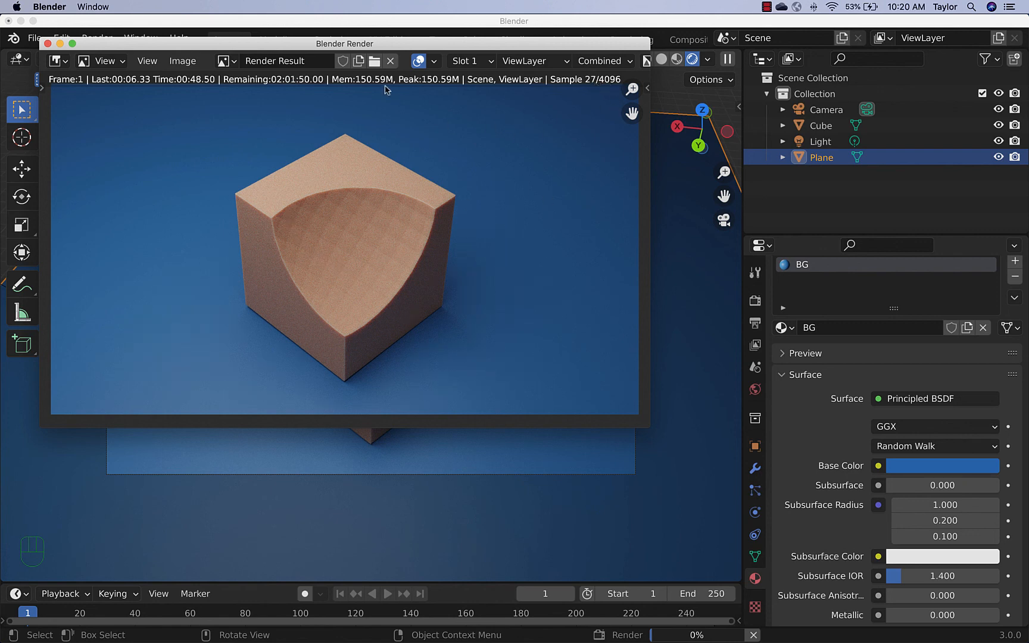
{"action": "left_click_drag", "start_coordinate": [192, 45], "coordinate": [204, 57]}
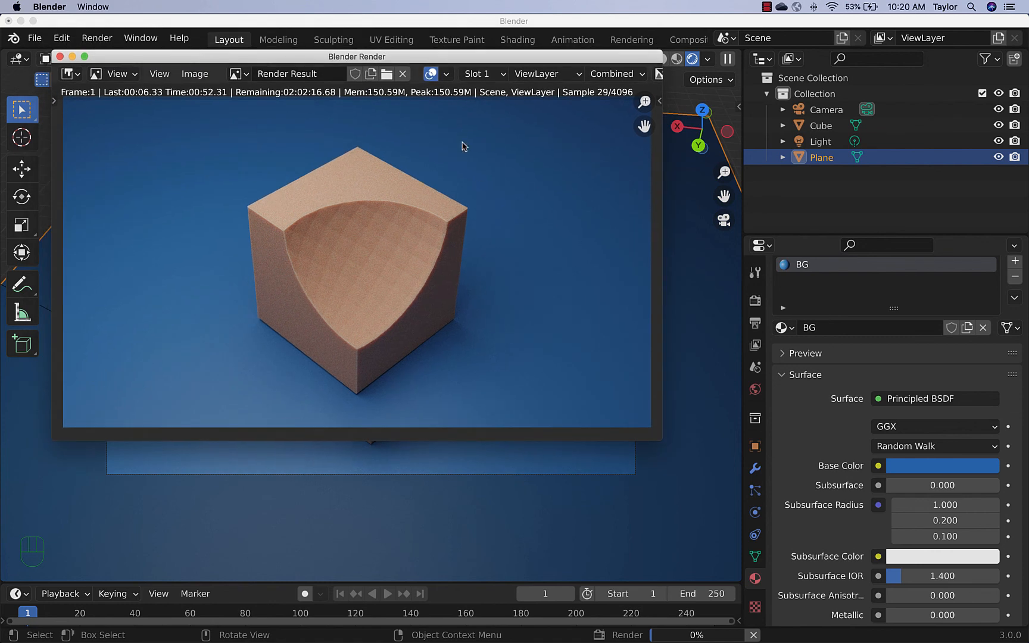
Look through the render window's mode and image options, and stop the render in progress
{"action": "left_click", "coordinate": [133, 74]}
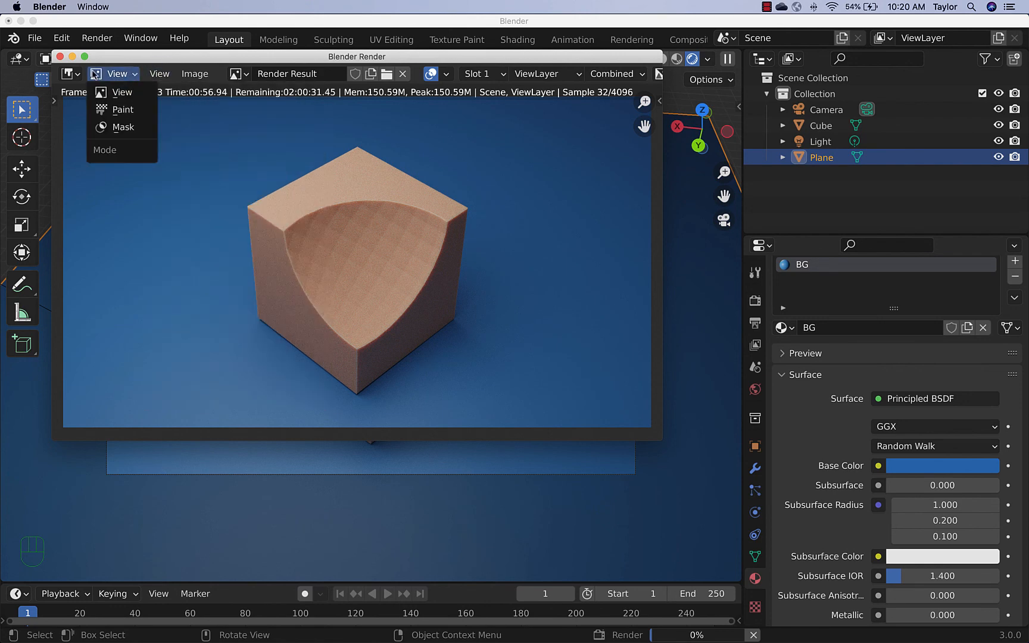
{"action": "mouse_move", "coordinate": [196, 73]}
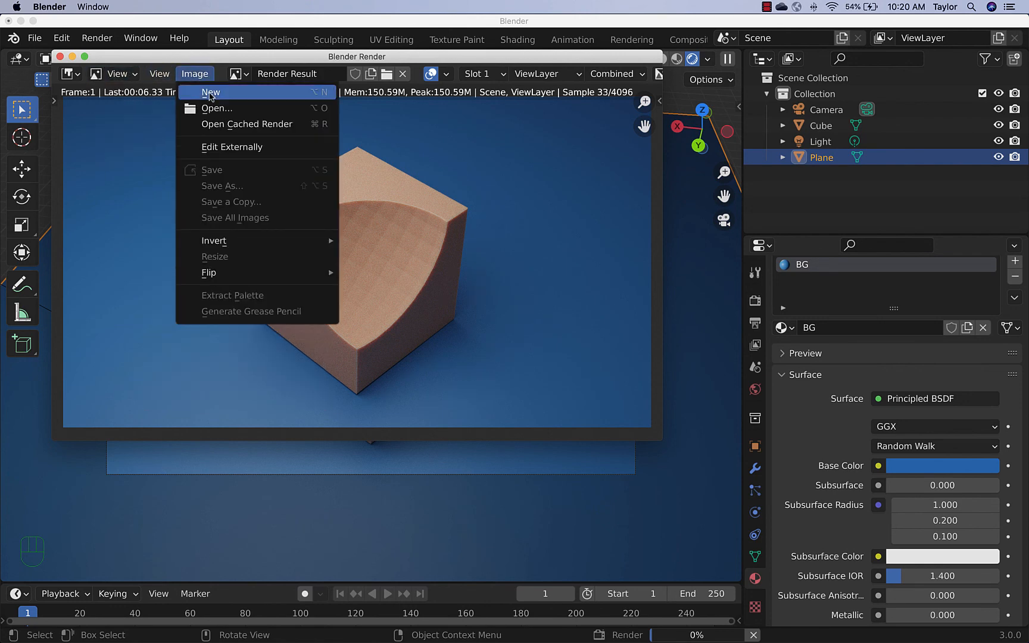
{"action": "left_click", "coordinate": [185, 73]}
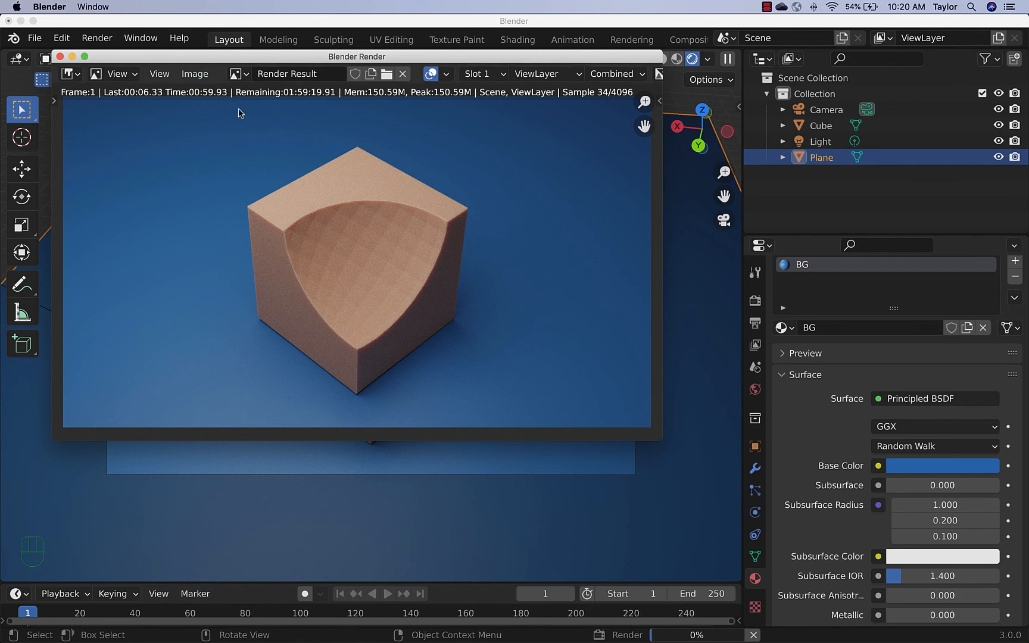
{"action": "key", "text": "Escape"}
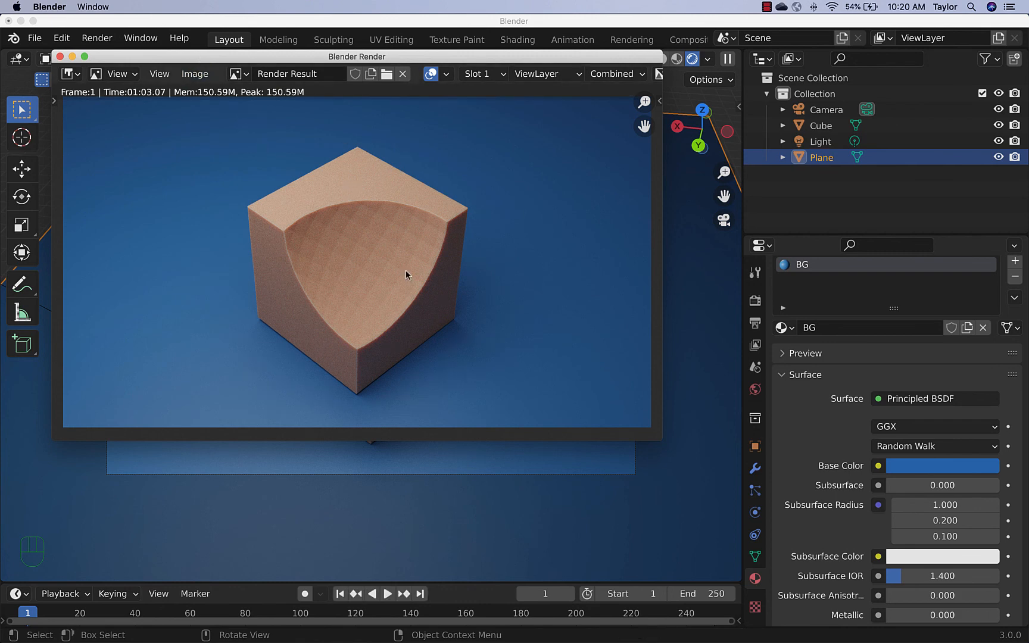
View the Save As options for the rendered image, cancel without saving, and close the render window
{"action": "left_click", "coordinate": [190, 74]}
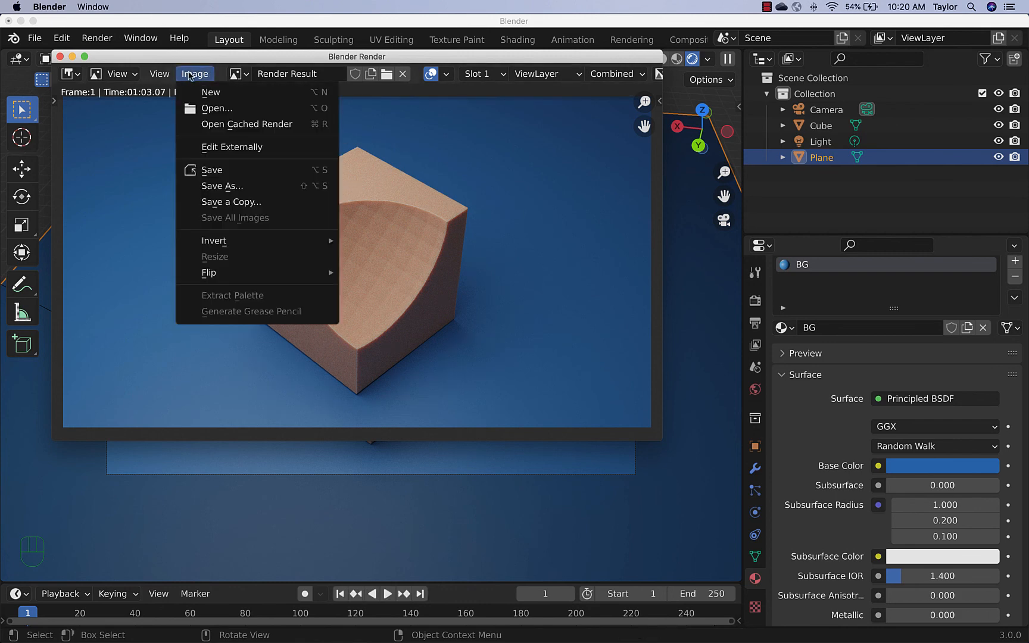
{"action": "left_click", "coordinate": [238, 188]}
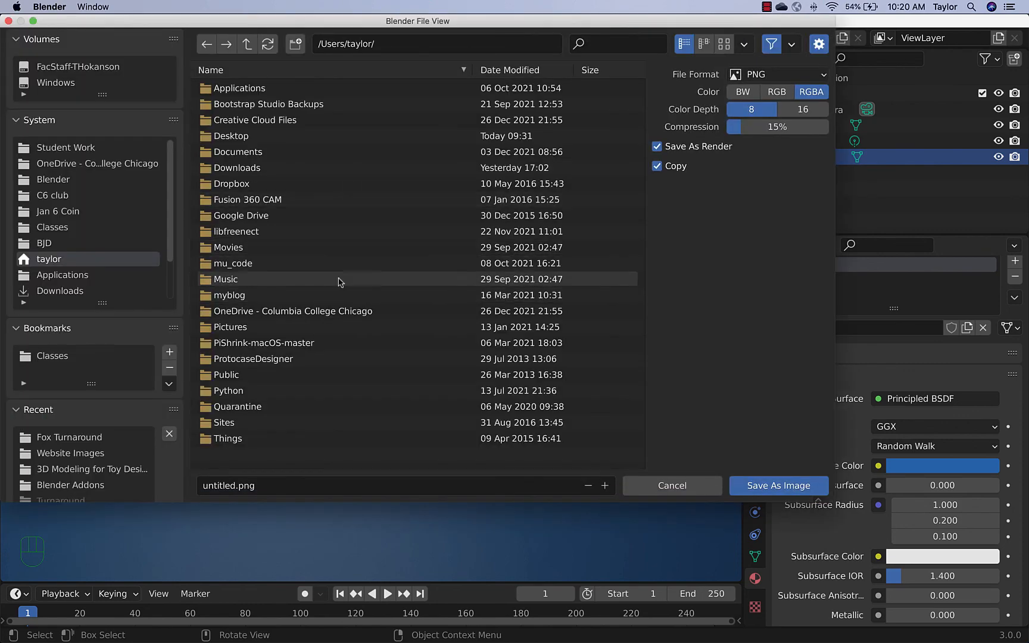
{"action": "left_click", "coordinate": [707, 489]}
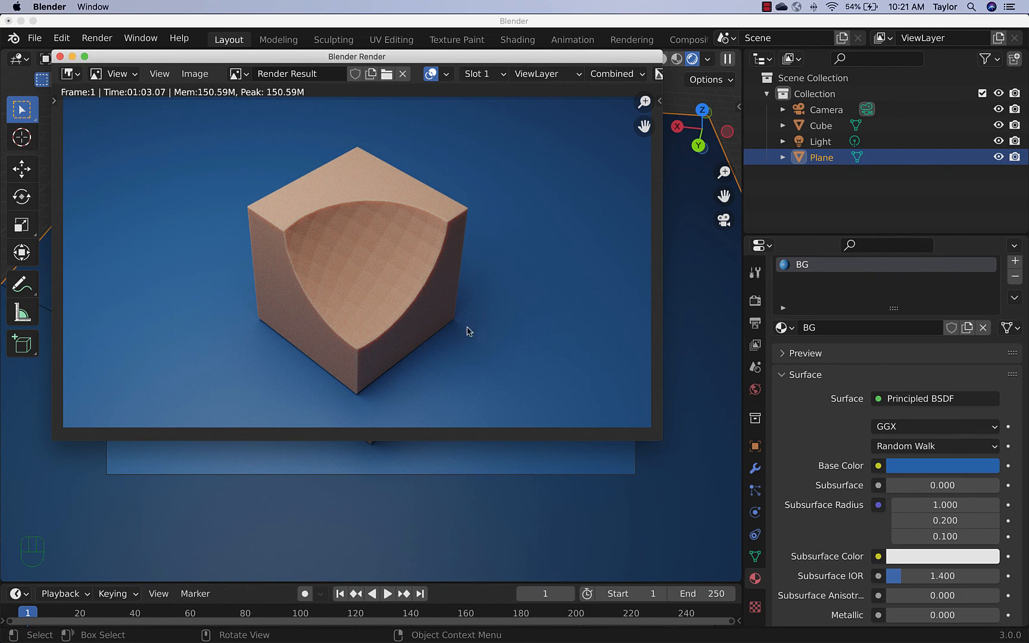
{"action": "left_click", "coordinate": [60, 57]}
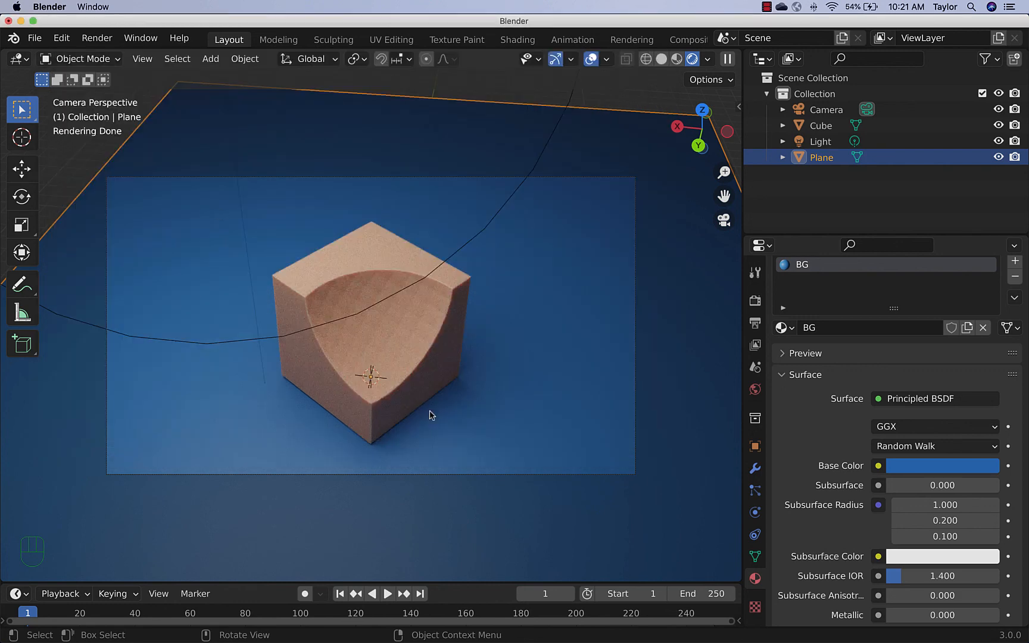